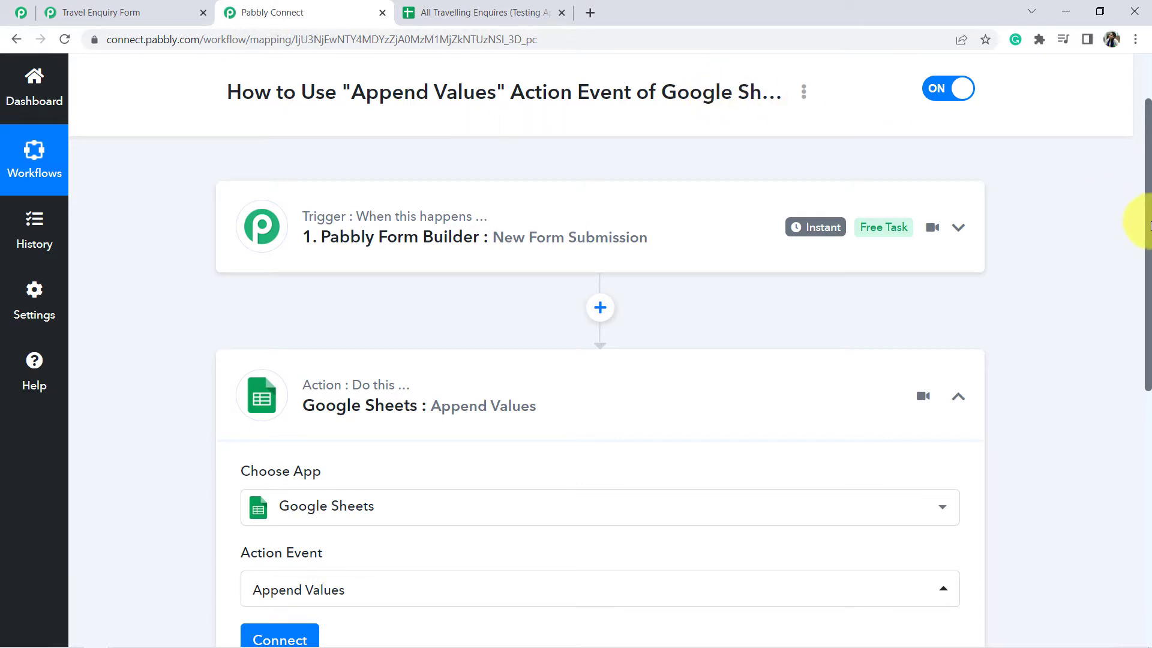
Step: Expand the Pabbly Form Builder trigger to its Webhook URL, then bring up the Travel Enquiry Form
scroll(1147, 228, down, 2)
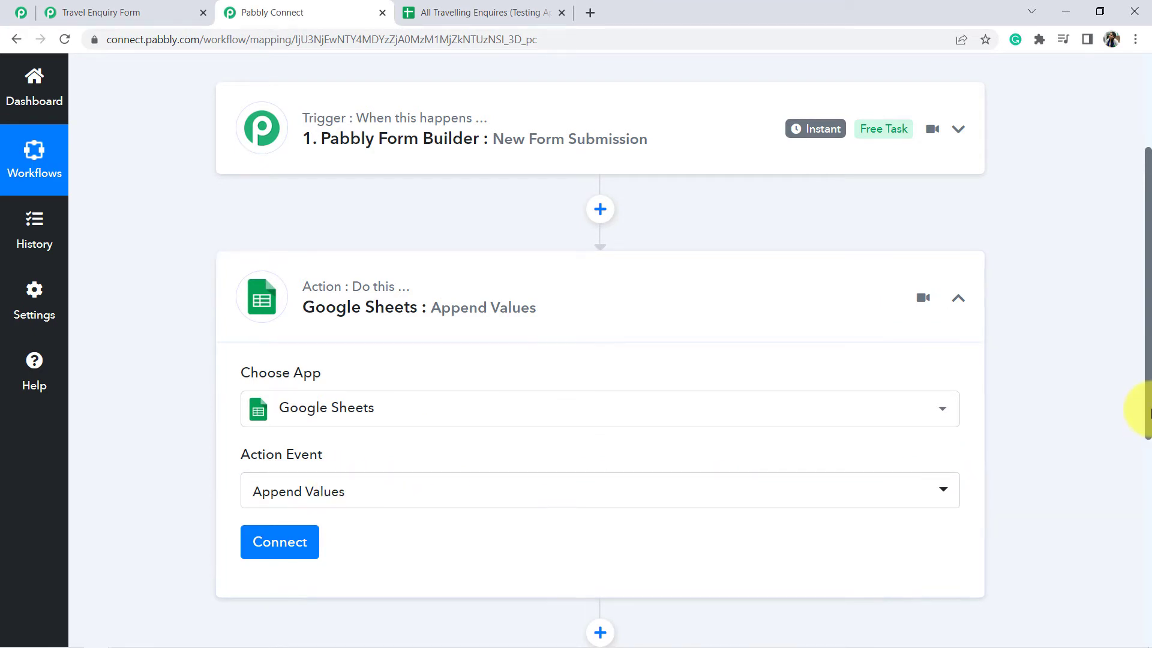
drag(1148, 411, 1146, 322)
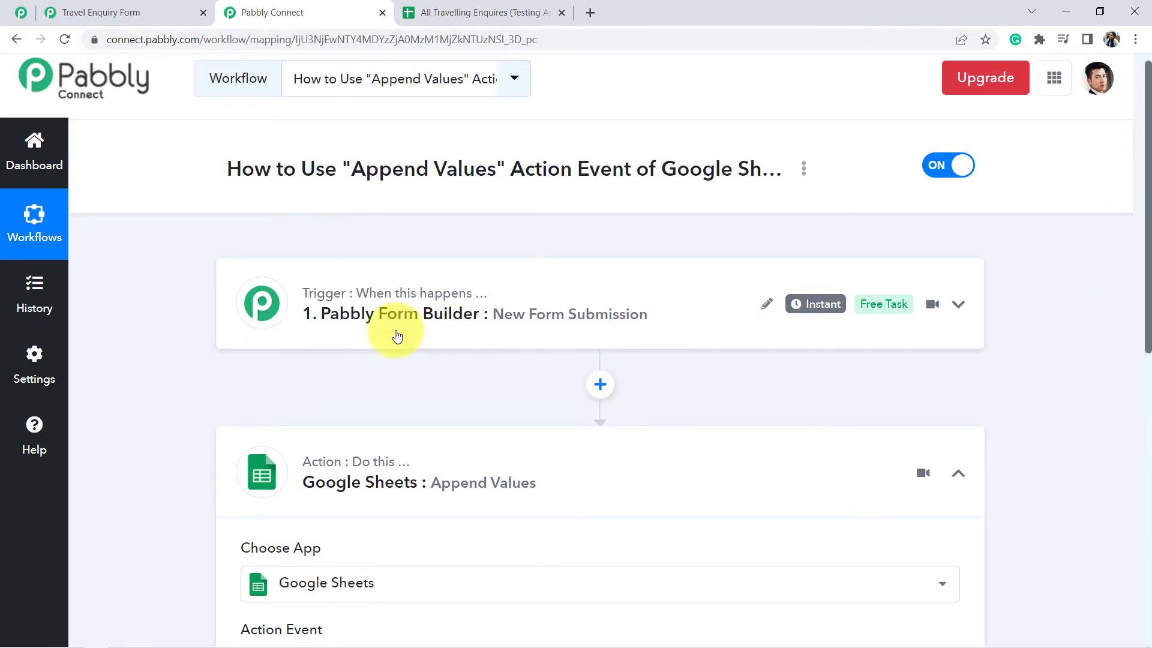
click(320, 306)
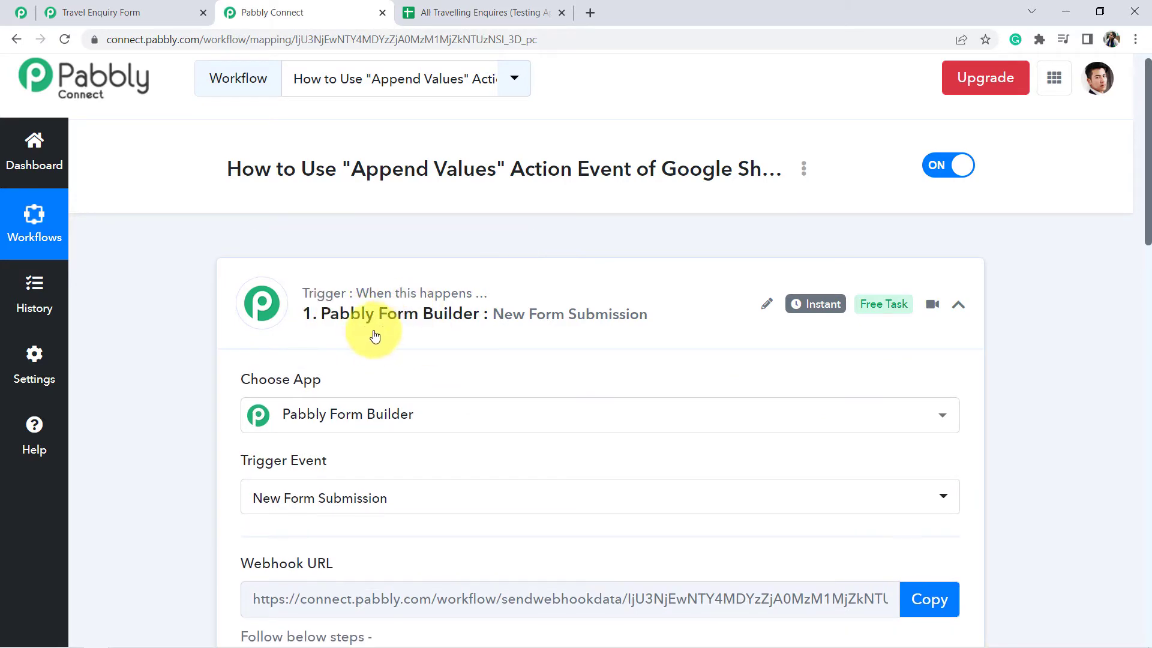
scroll(402, 336, down, 7)
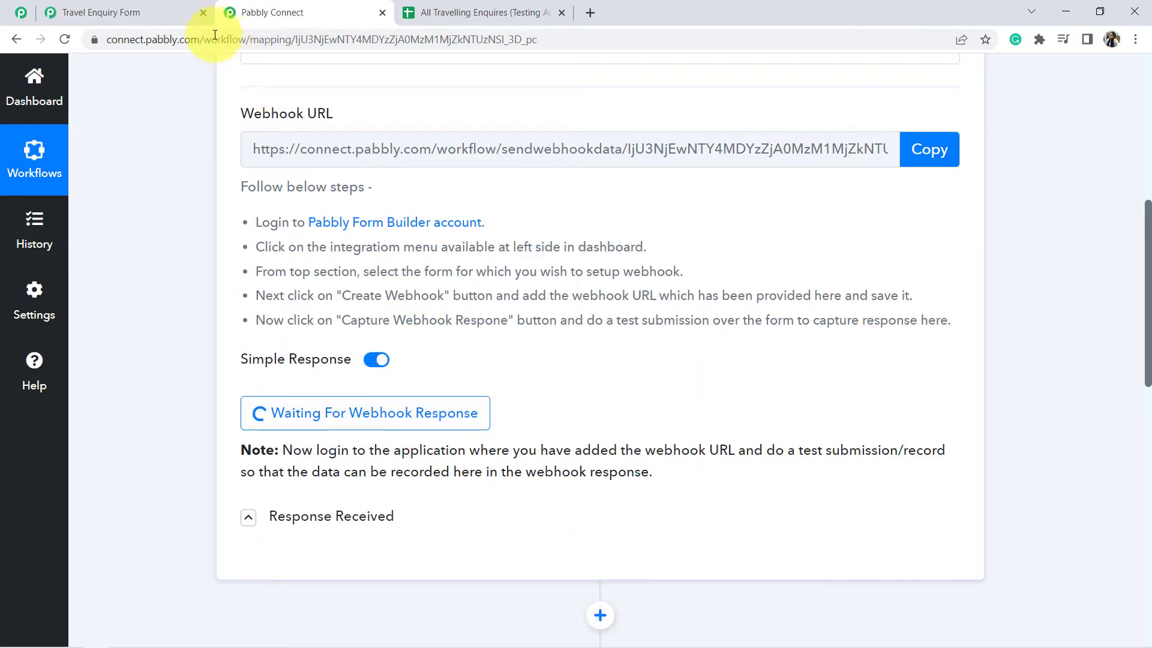
click(164, 9)
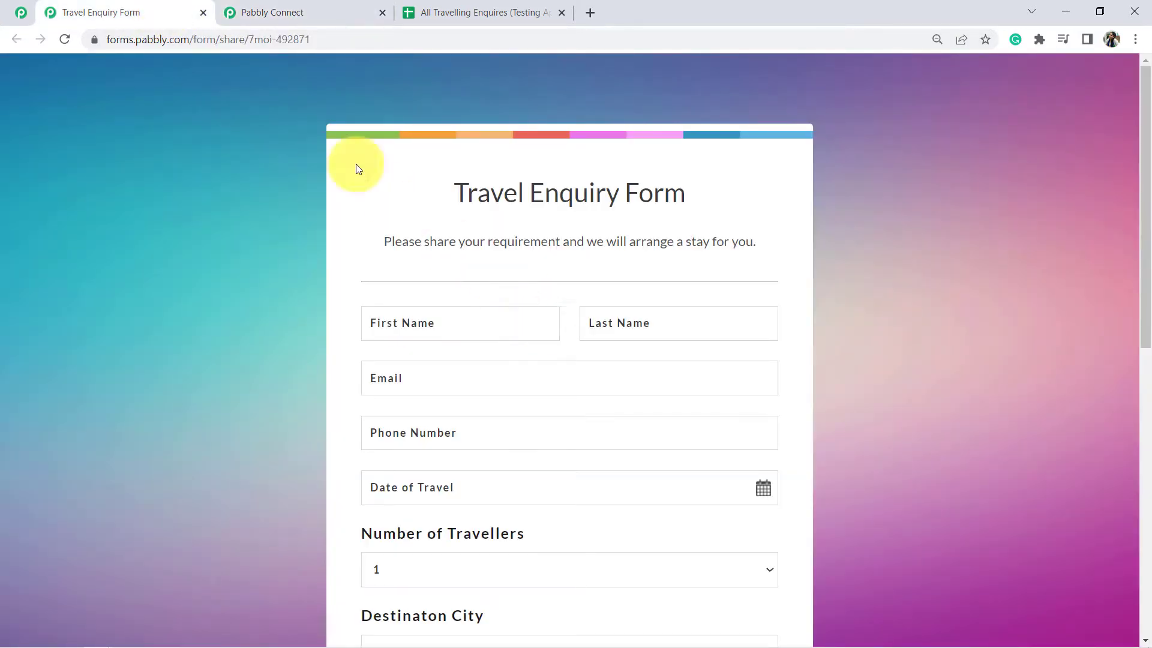
Step: Fill in the traveller's contact details and set the travel date to 28-09-2022
drag(466, 187, 646, 239)
scroll(670, 268, down, 1)
click(411, 247)
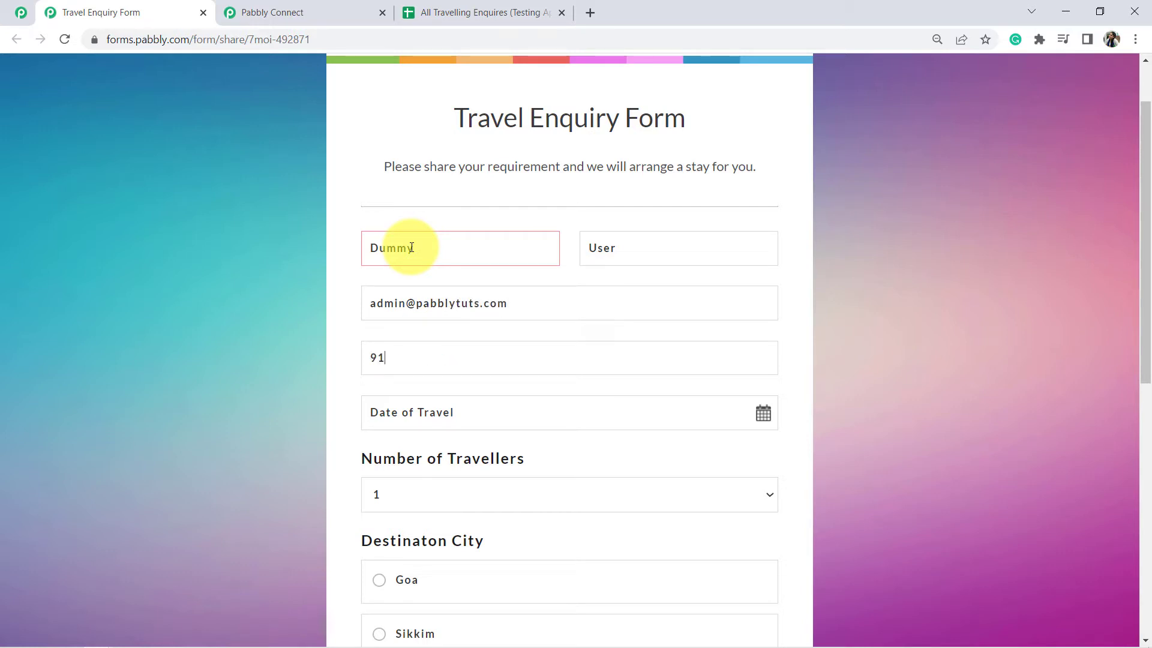
click(761, 415)
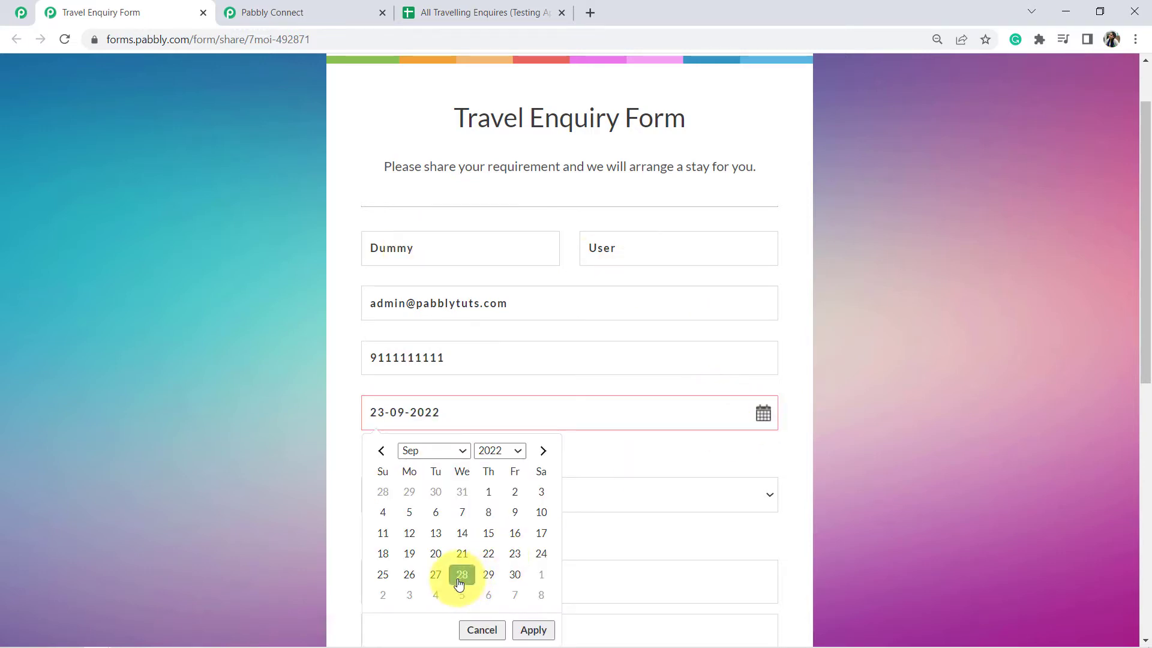
click(461, 575)
click(533, 629)
Step: Choose 4+ travellers, Sikkim and INR 80000+ budget, submit, and return to Pabbly Connect
scroll(477, 510, down, 3)
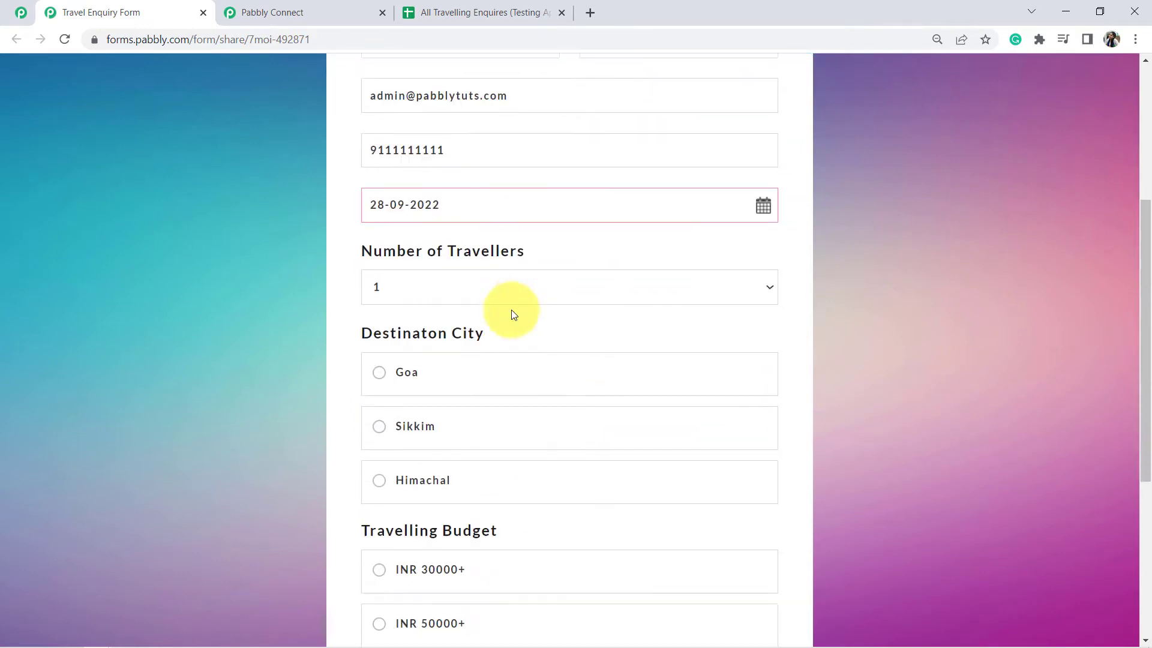
click(428, 273)
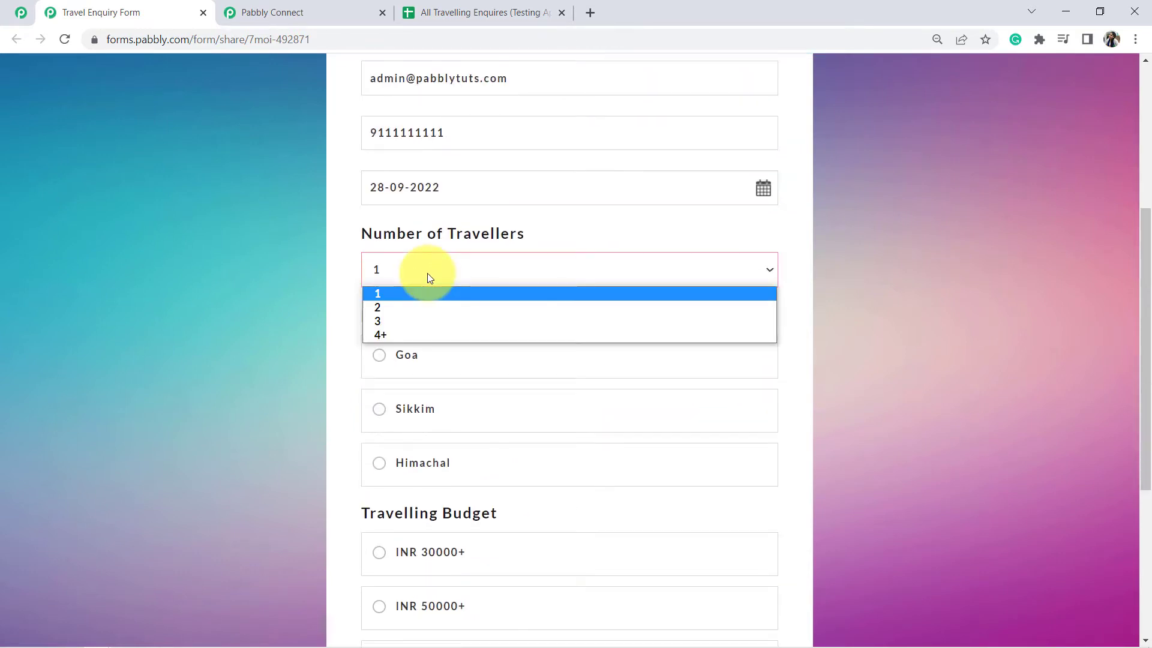
click(383, 334)
scroll(480, 336, down, 1)
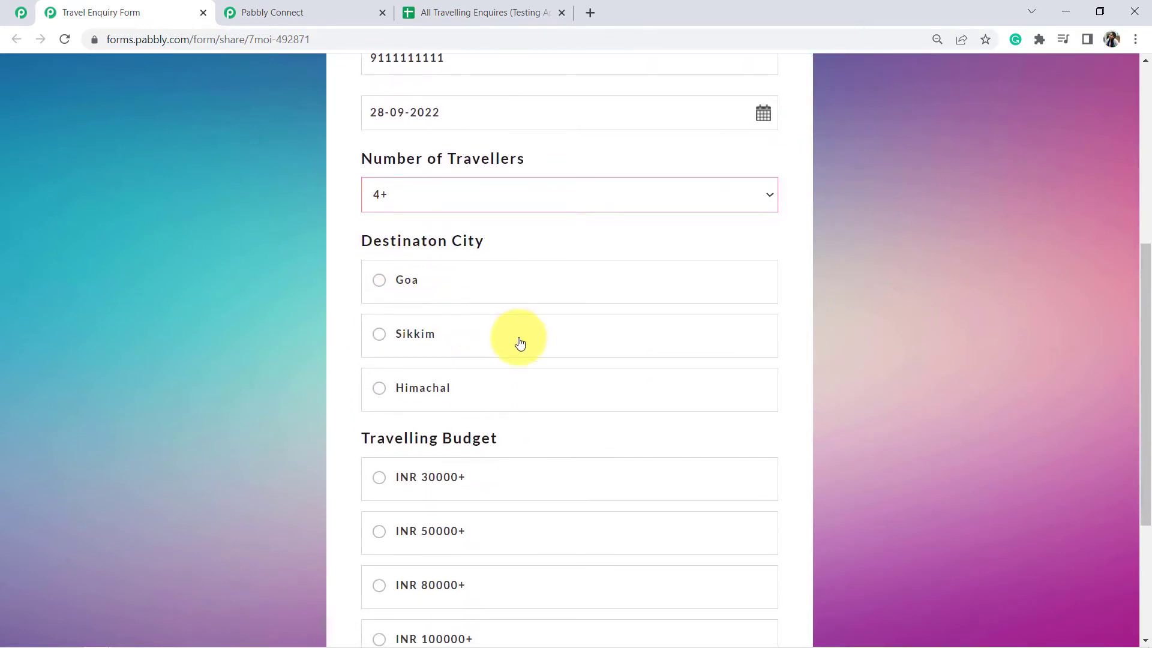
click(401, 342)
scroll(444, 336, down, 3)
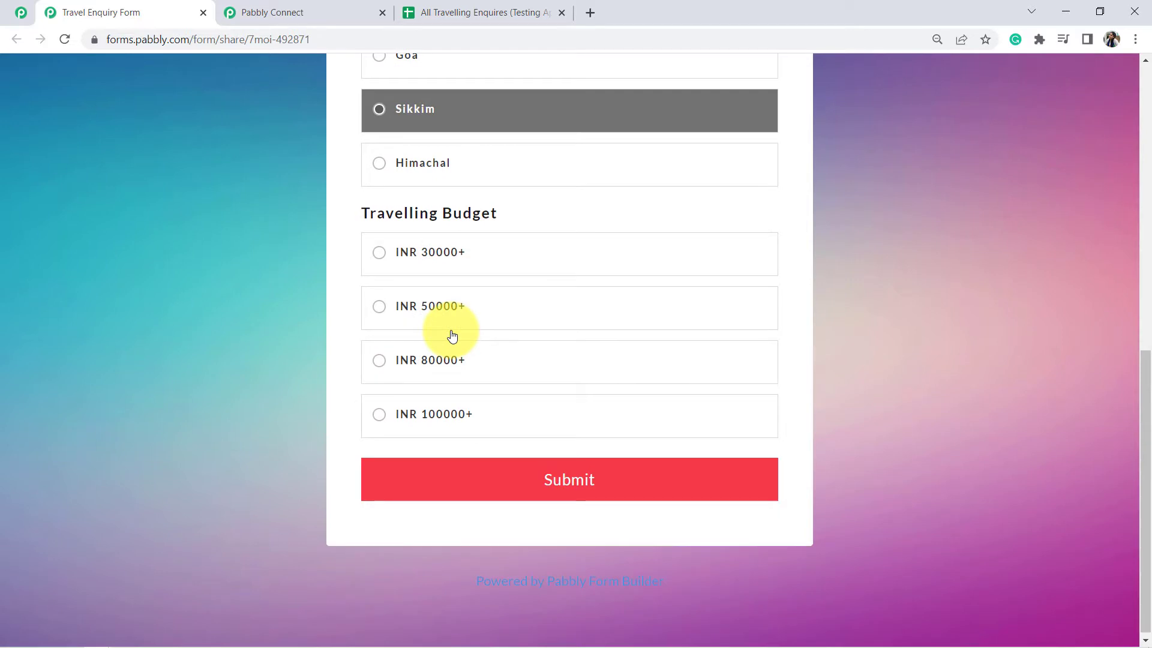
click(422, 367)
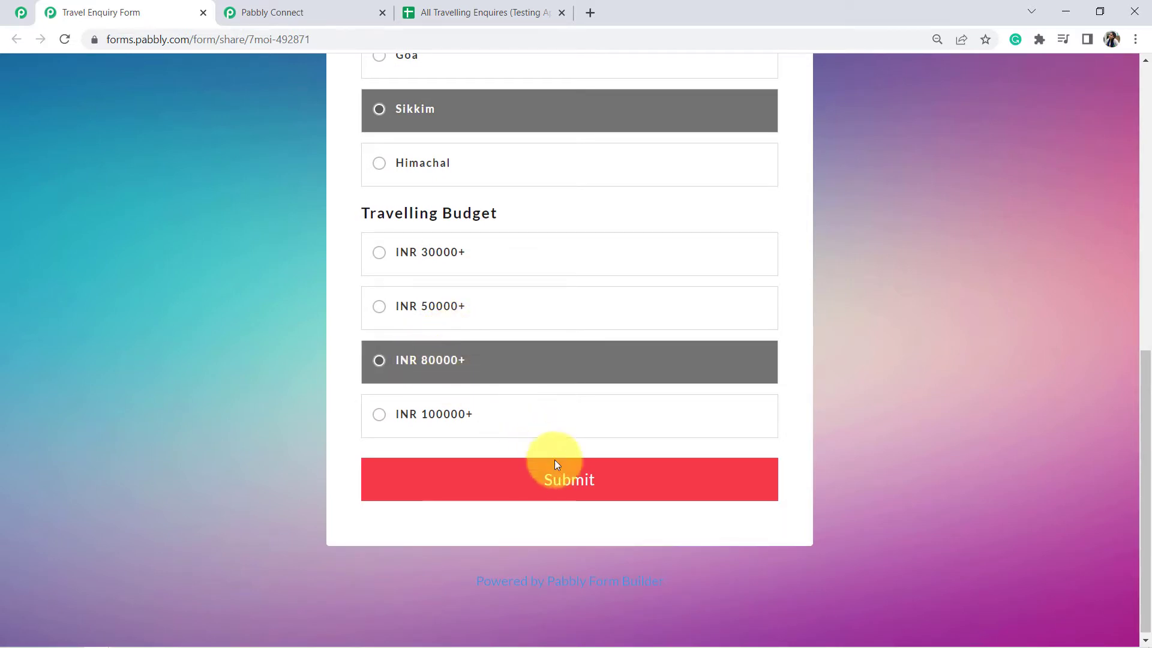
click(558, 483)
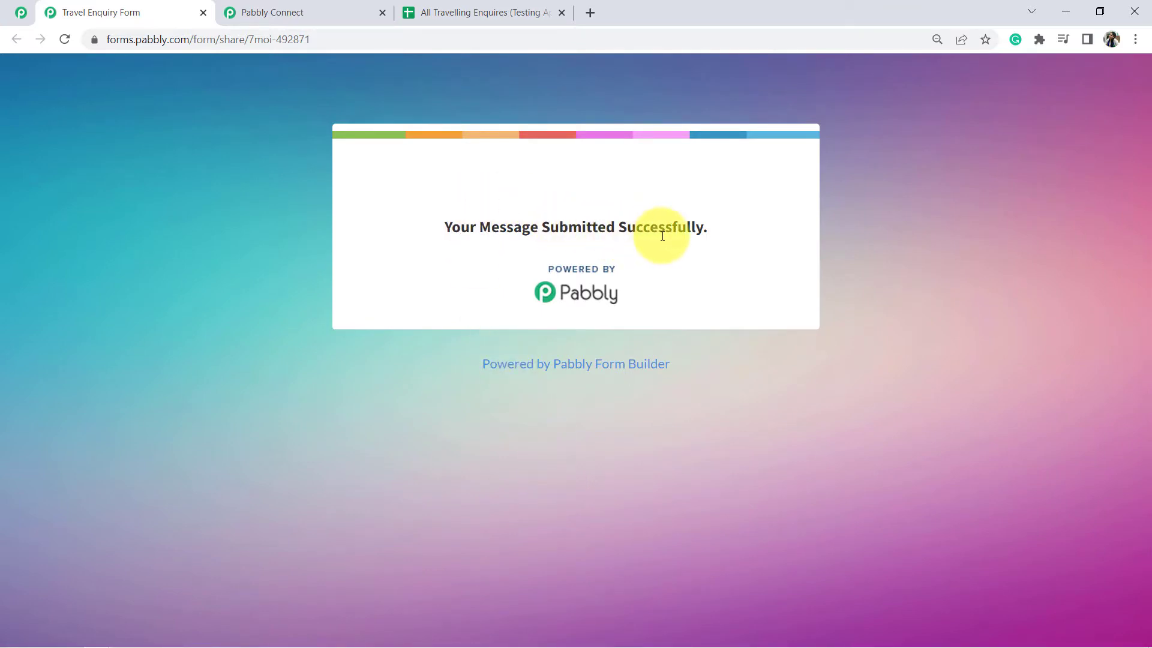
click(319, 5)
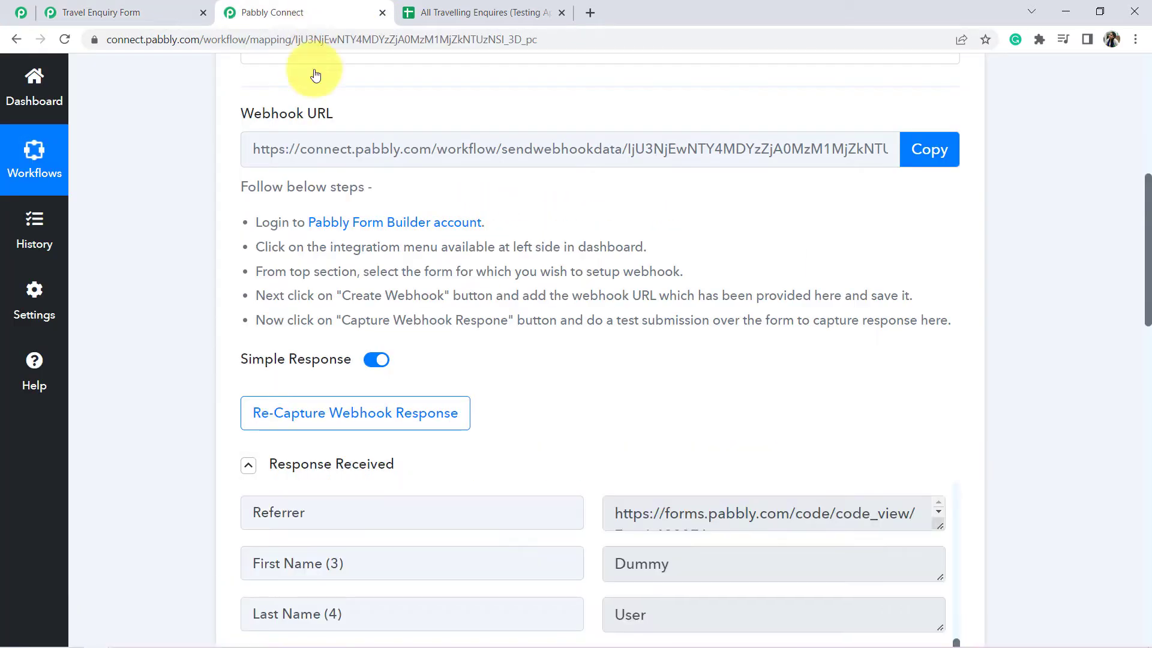
Step: Check the captured first name, last name, 4+ travellers and destination city values in the response
scroll(525, 287, down, 3)
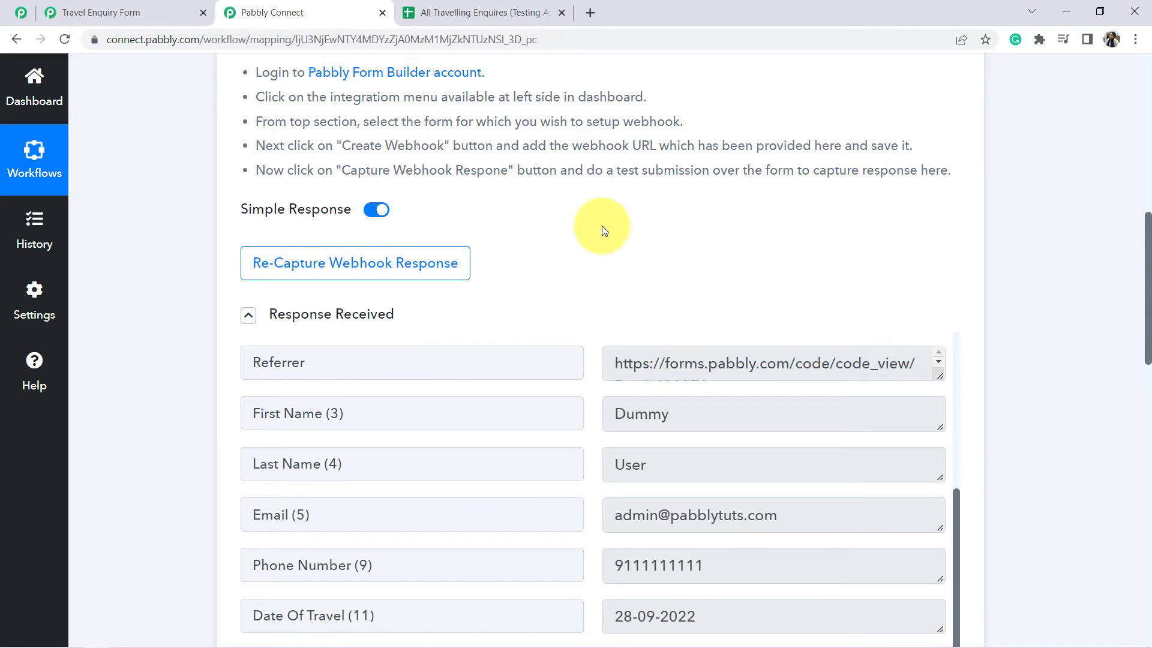
scroll(614, 226, down, 2)
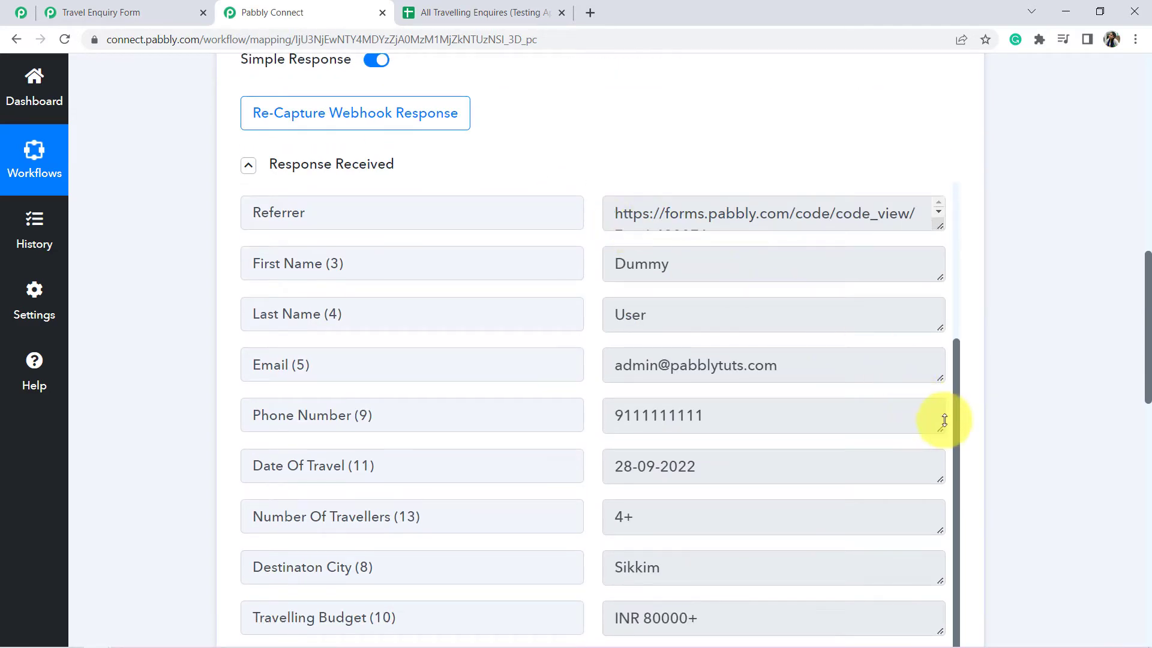
click(666, 264)
click(642, 313)
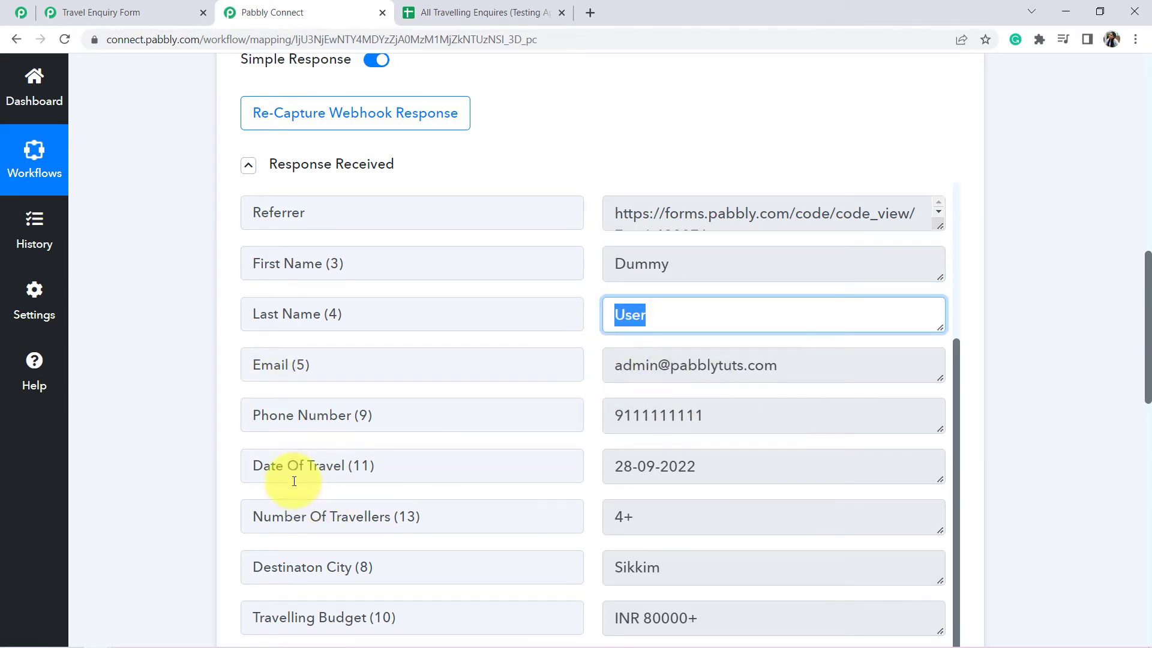
scroll(636, 375, down, 3)
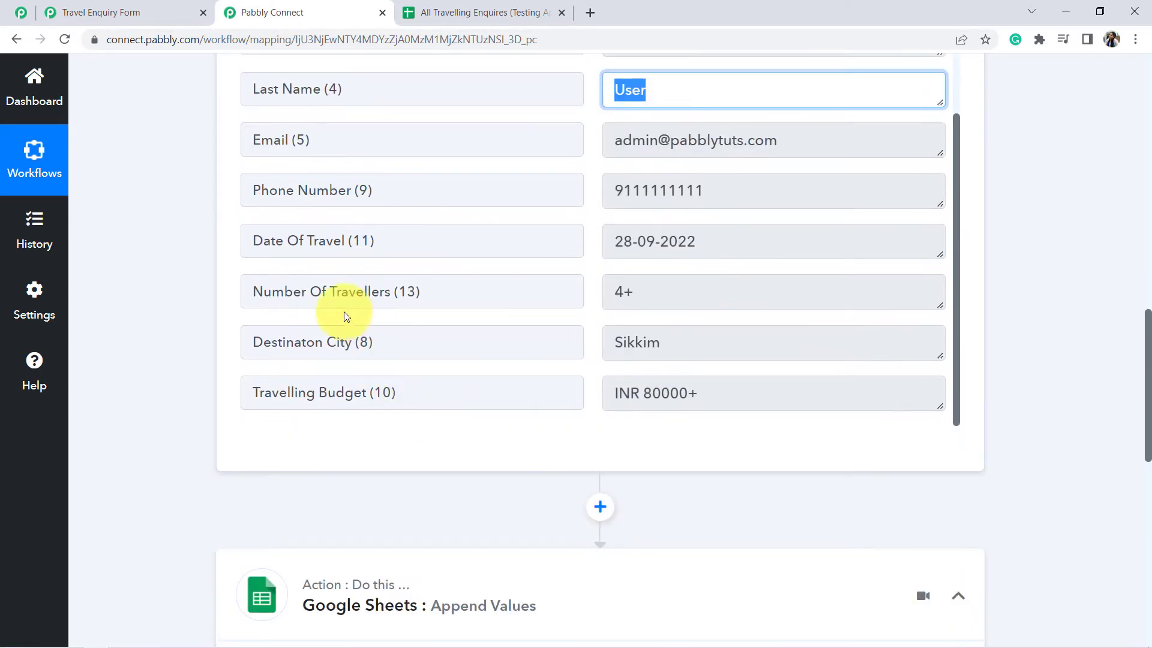
drag(322, 291, 407, 291)
double_click(657, 298)
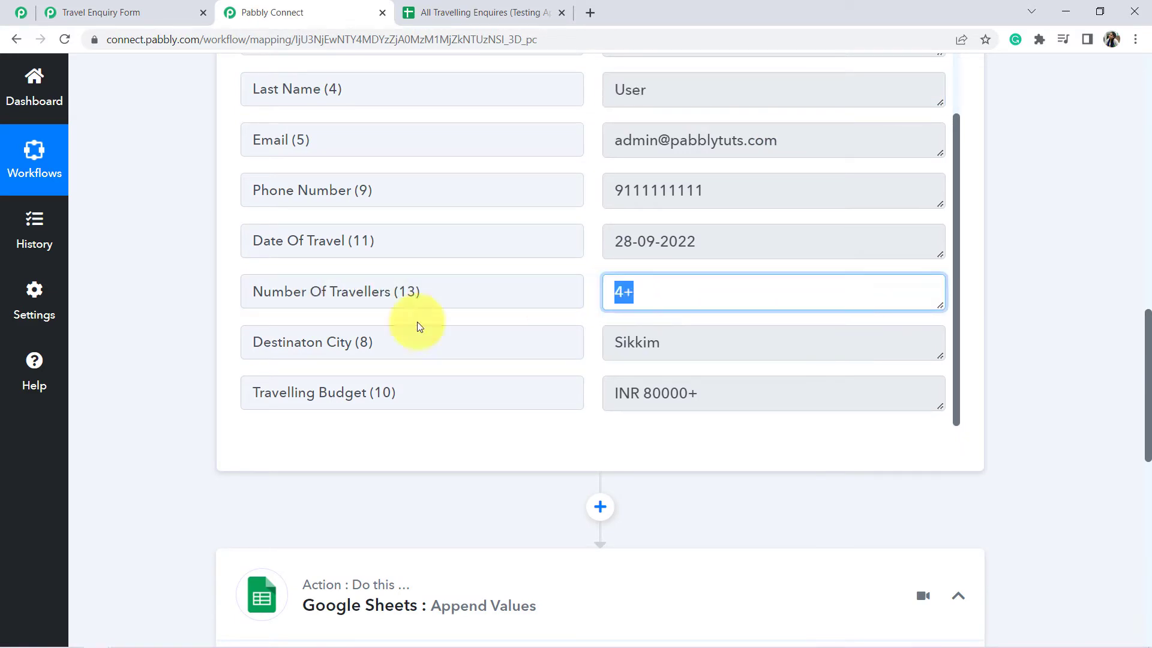
drag(299, 342, 406, 392)
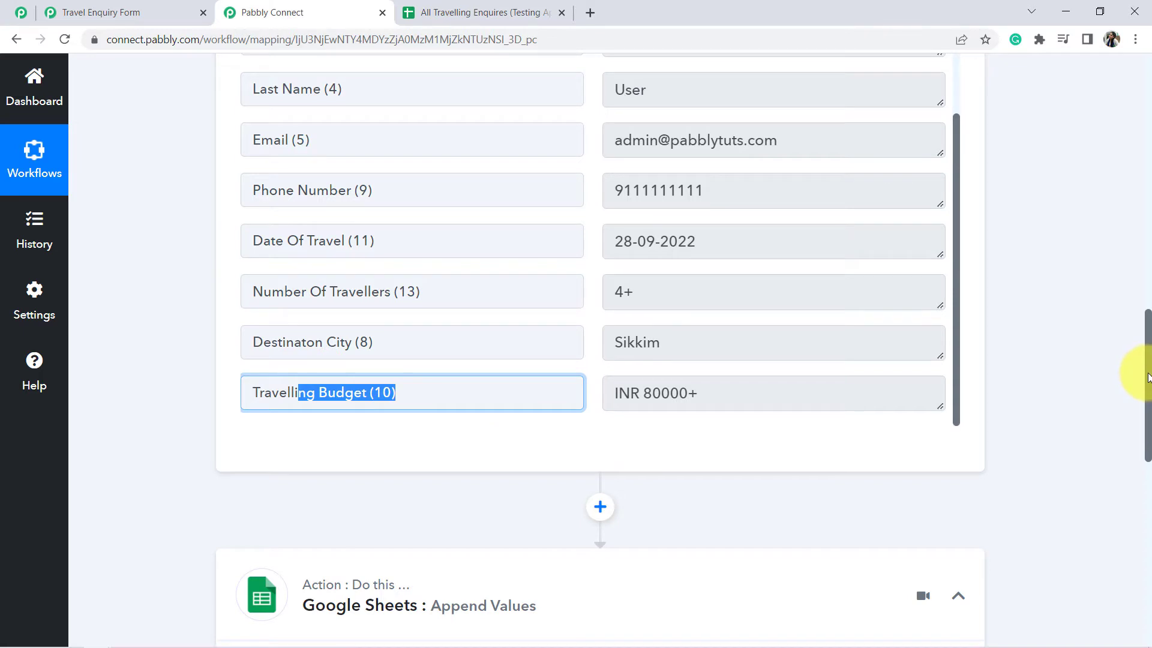
drag(1147, 377, 1147, 413)
Step: Review the spreadsheet's First Name, Last Name and Email column headers
click(480, 10)
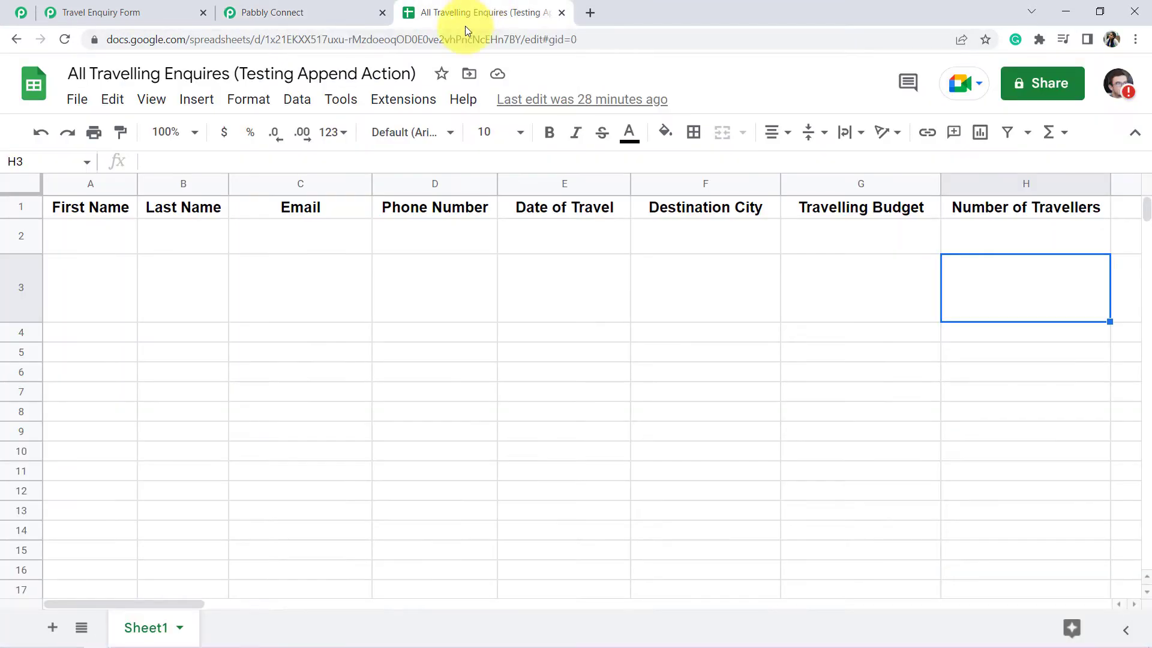
click(411, 261)
click(117, 208)
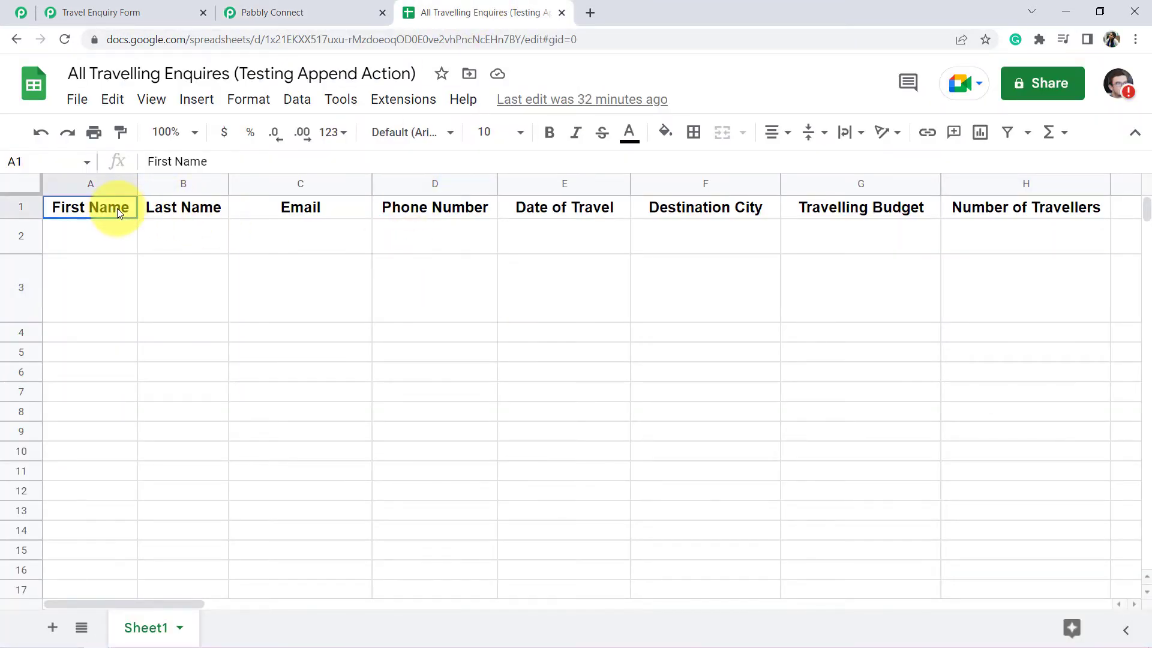
click(167, 265)
click(81, 186)
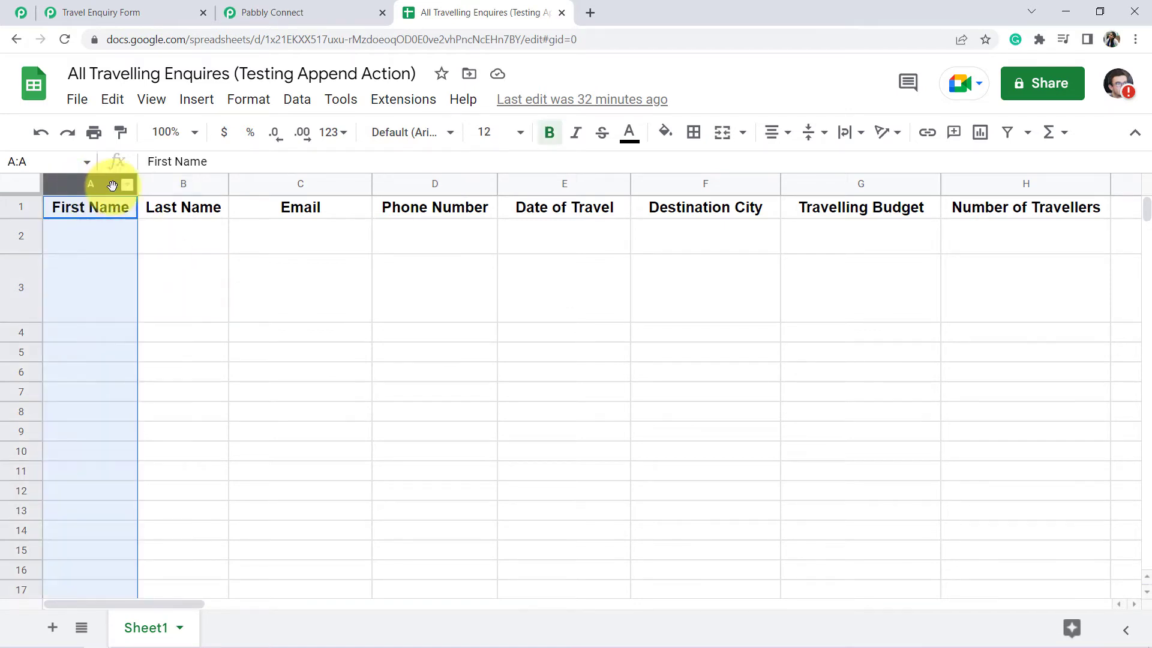
click(158, 188)
click(315, 186)
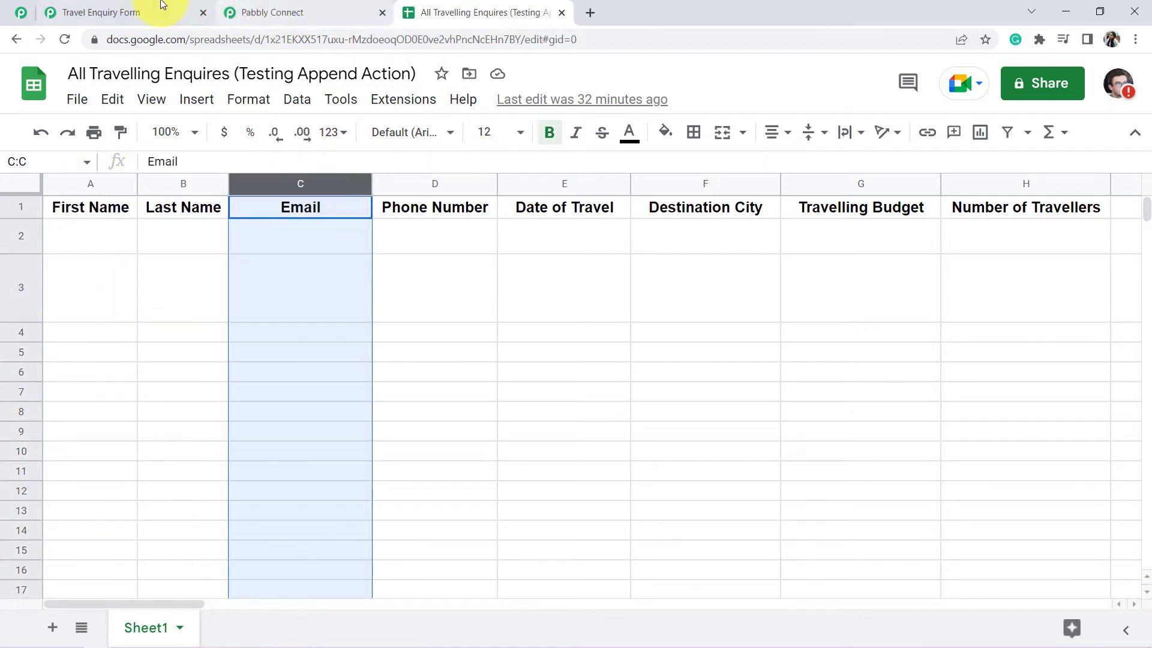
Step: Reload the Travel Enquiry Form, then recheck the empty sheet's First Name column
click(138, 11)
click(66, 40)
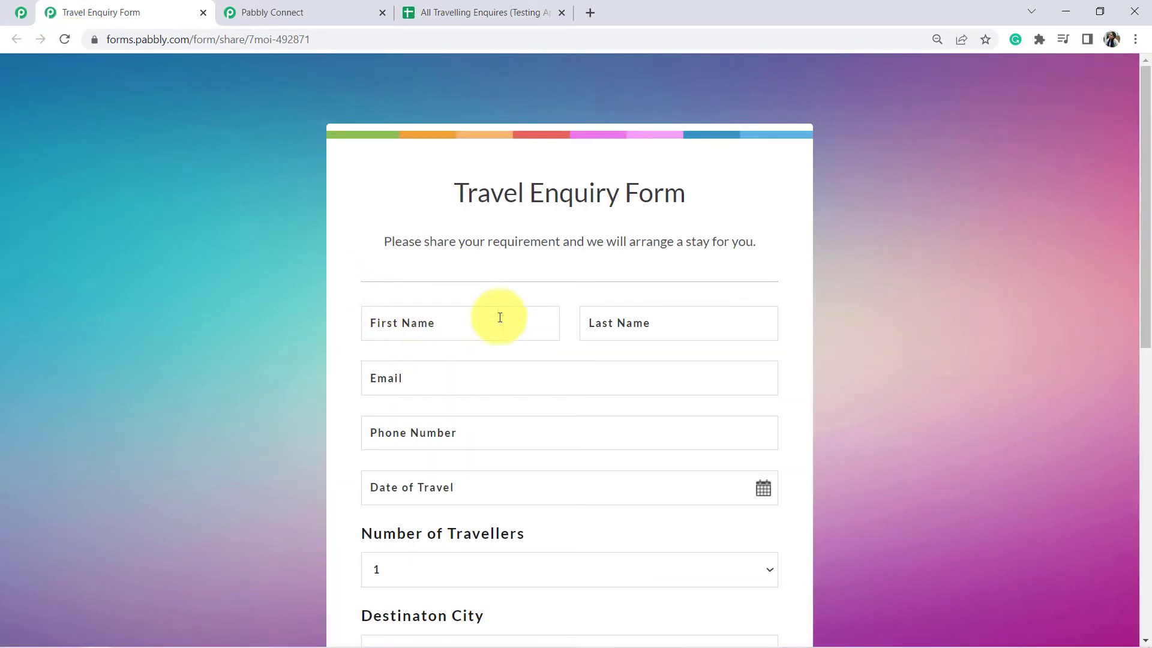
scroll(436, 415, down, 2)
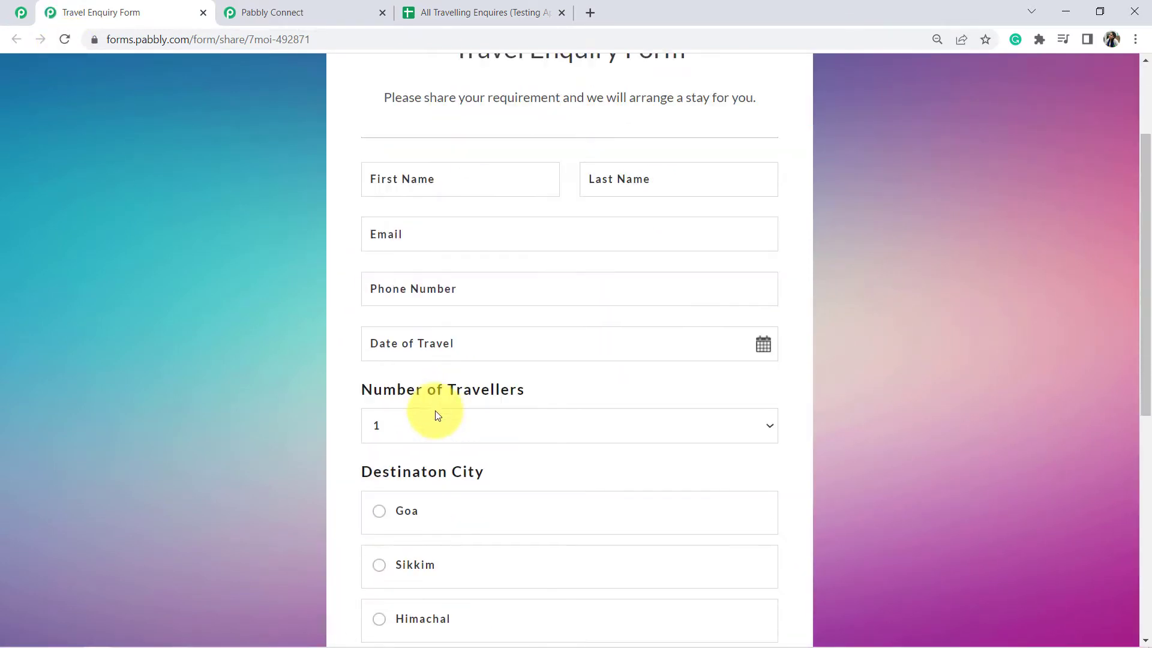
scroll(414, 419, down, 5)
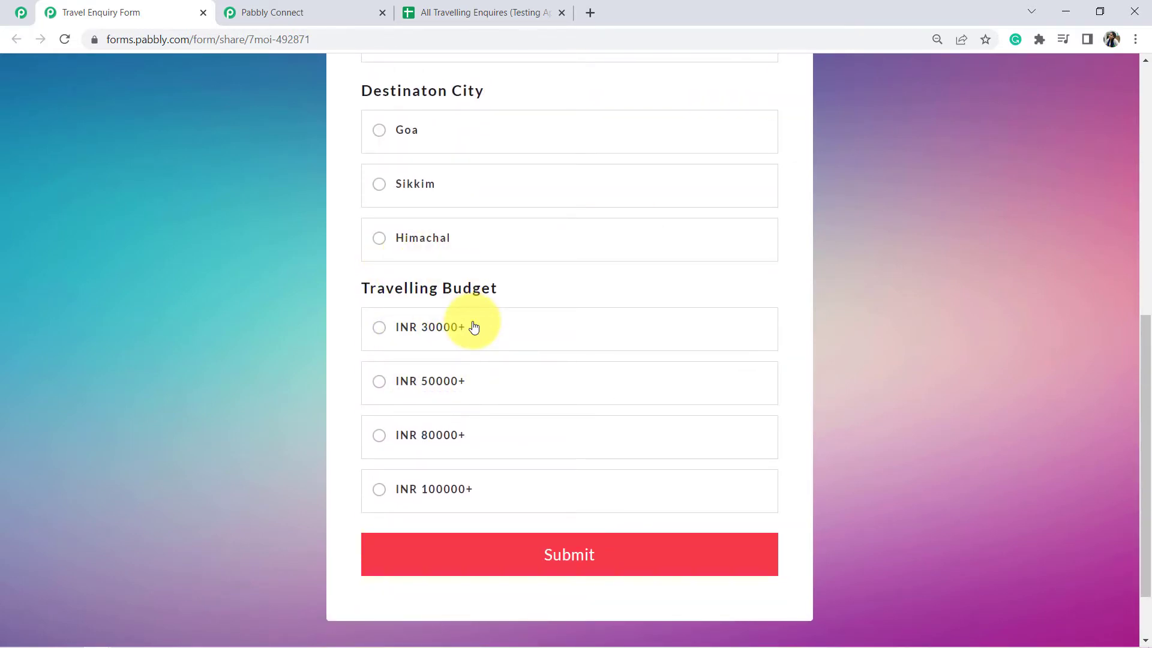
click(426, 10)
click(428, 336)
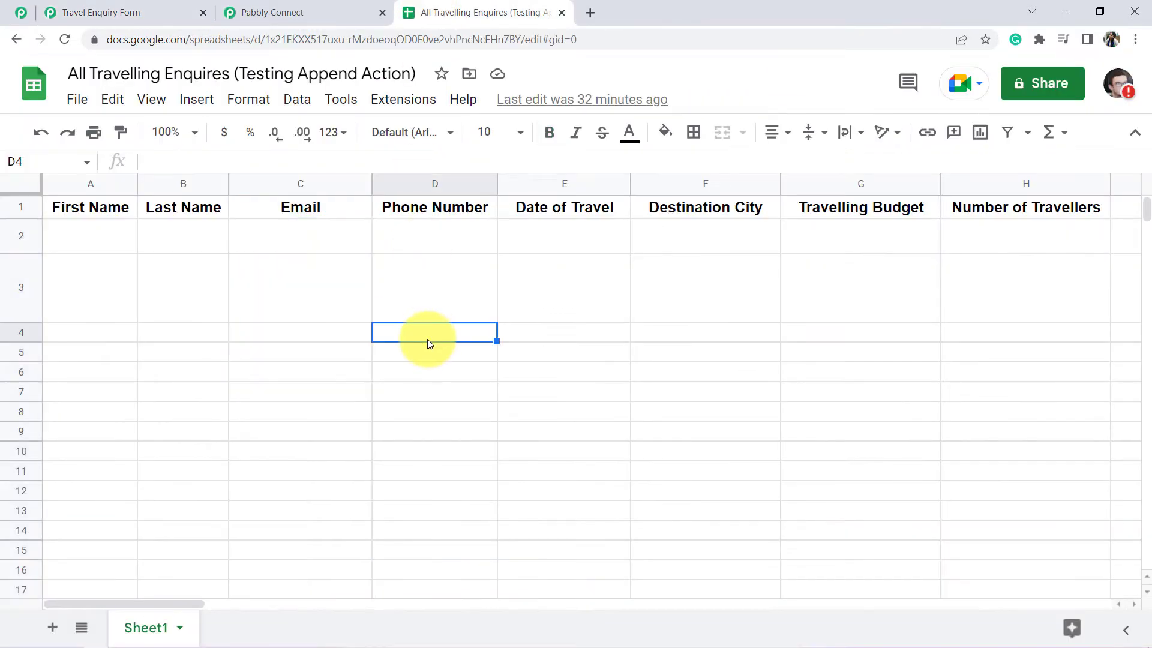
click(91, 182)
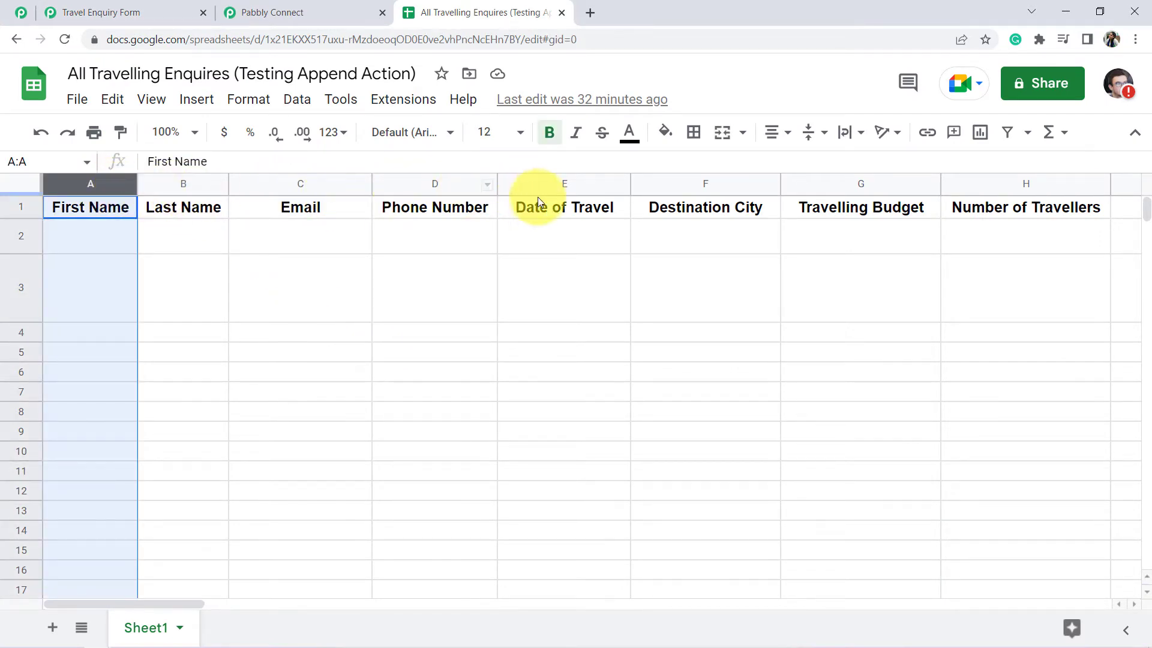
click(823, 315)
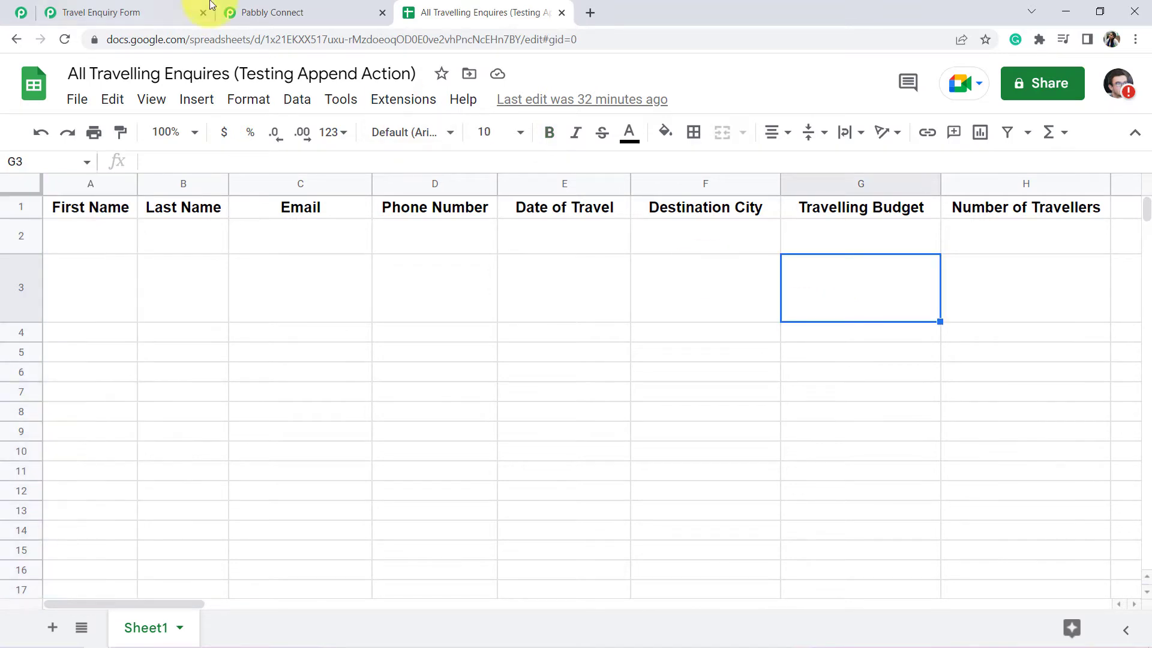
Step: Return to Pabbly Connect and scroll to the Google Sheets Append Values action
click(283, 9)
scroll(488, 368, down, 7)
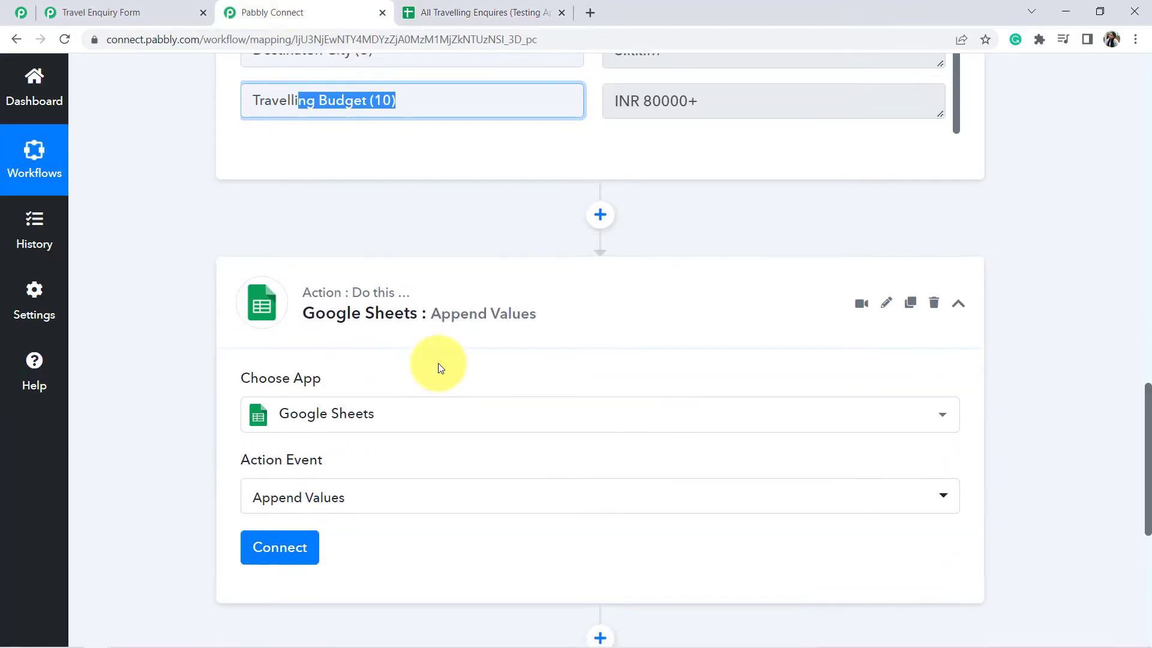
scroll(348, 244, up, 6)
click(437, 6)
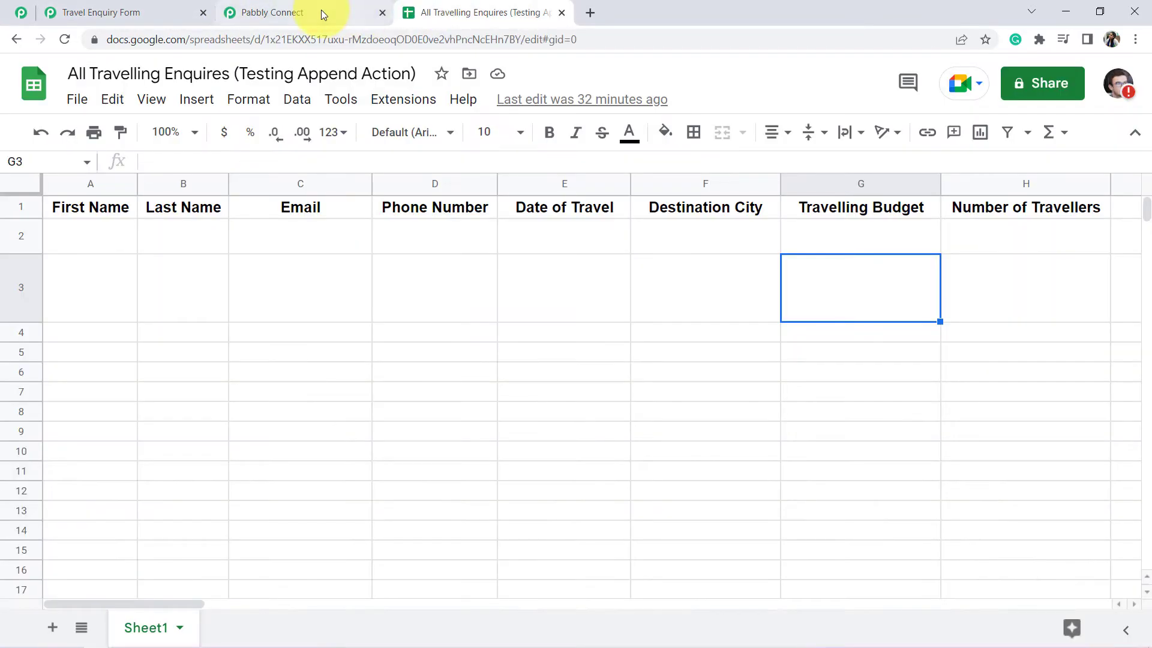
click(321, 11)
scroll(327, 243, down, 5)
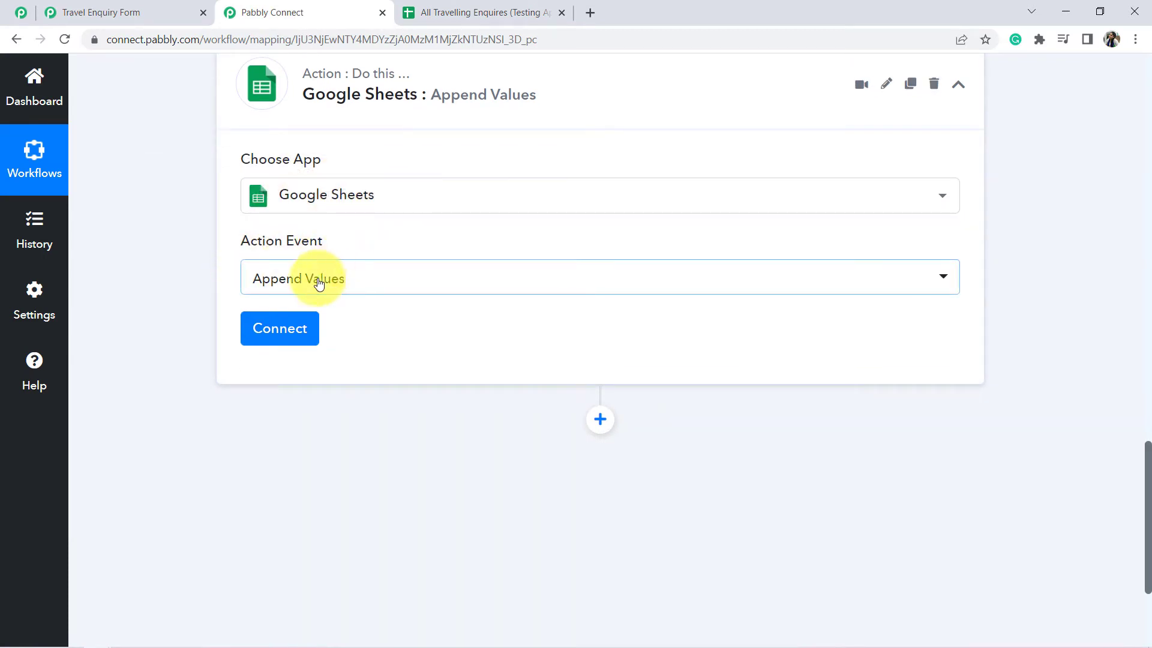
Step: Link the Append Values action to the existing Google Sheets connection
click(267, 335)
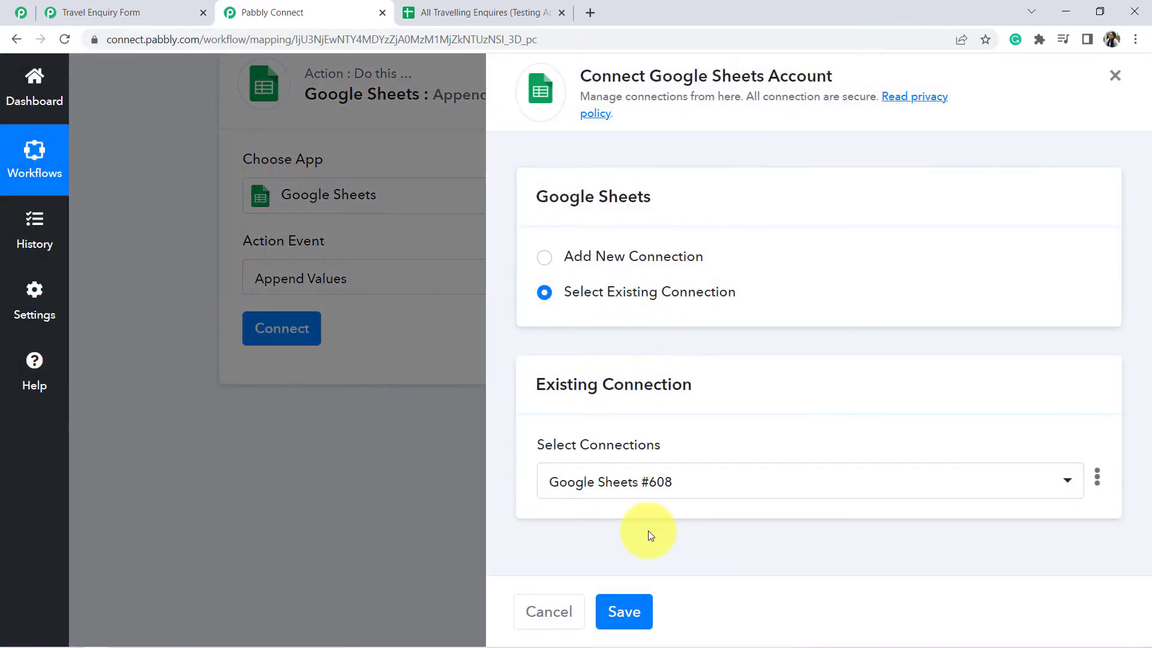
click(625, 610)
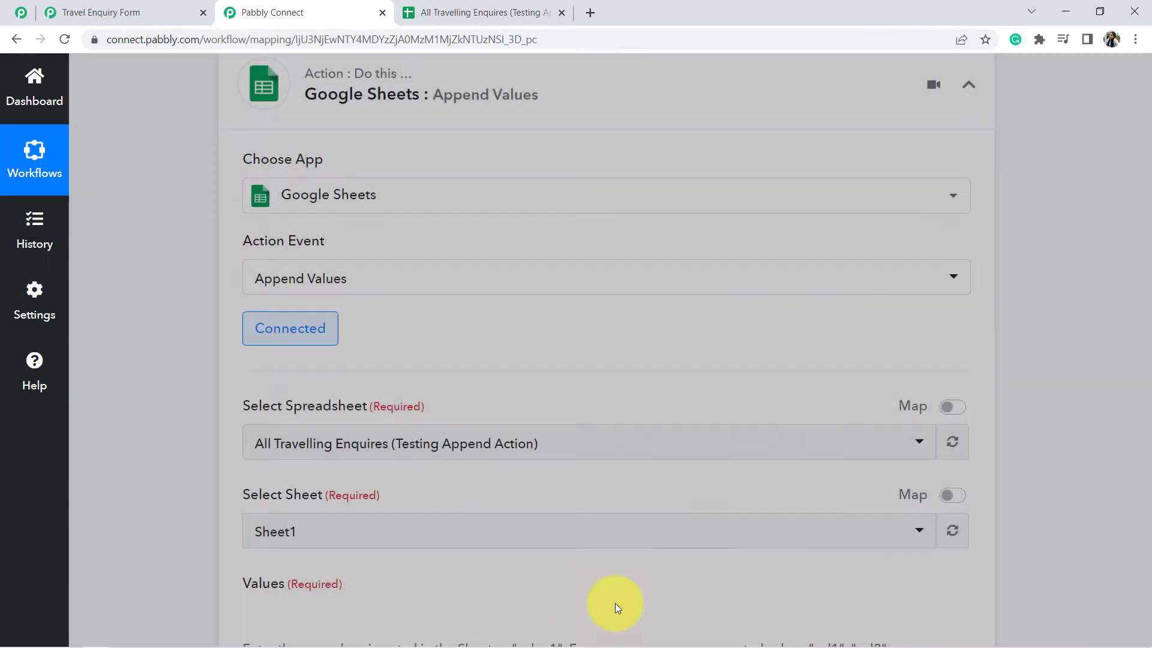
scroll(465, 384, down, 3)
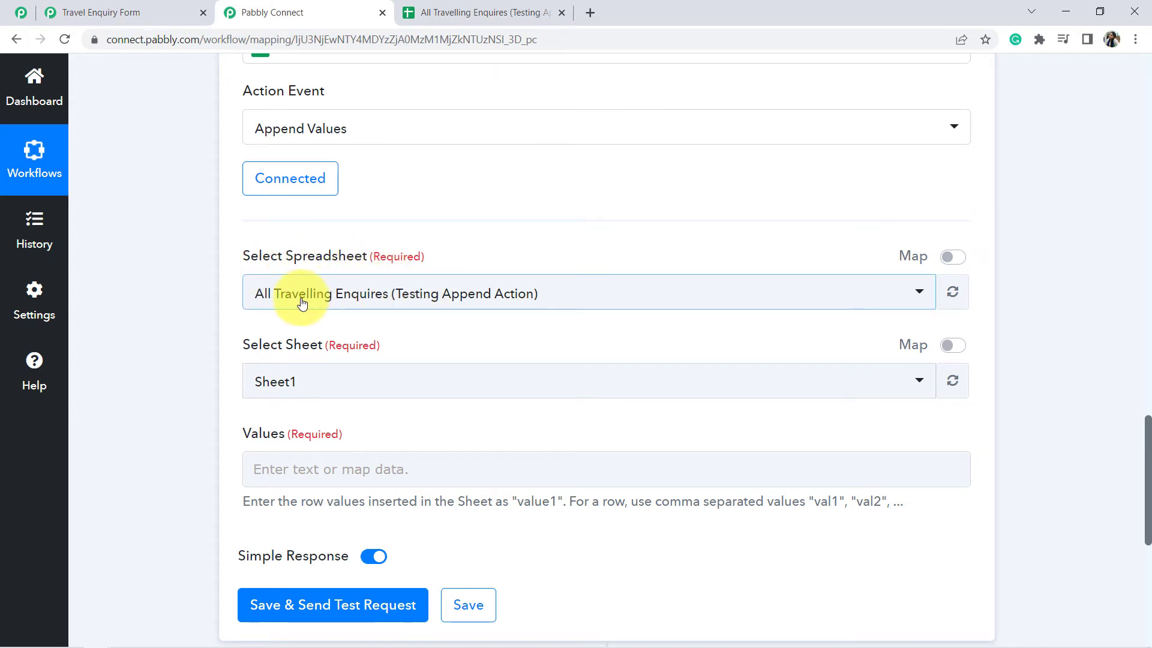
click(444, 12)
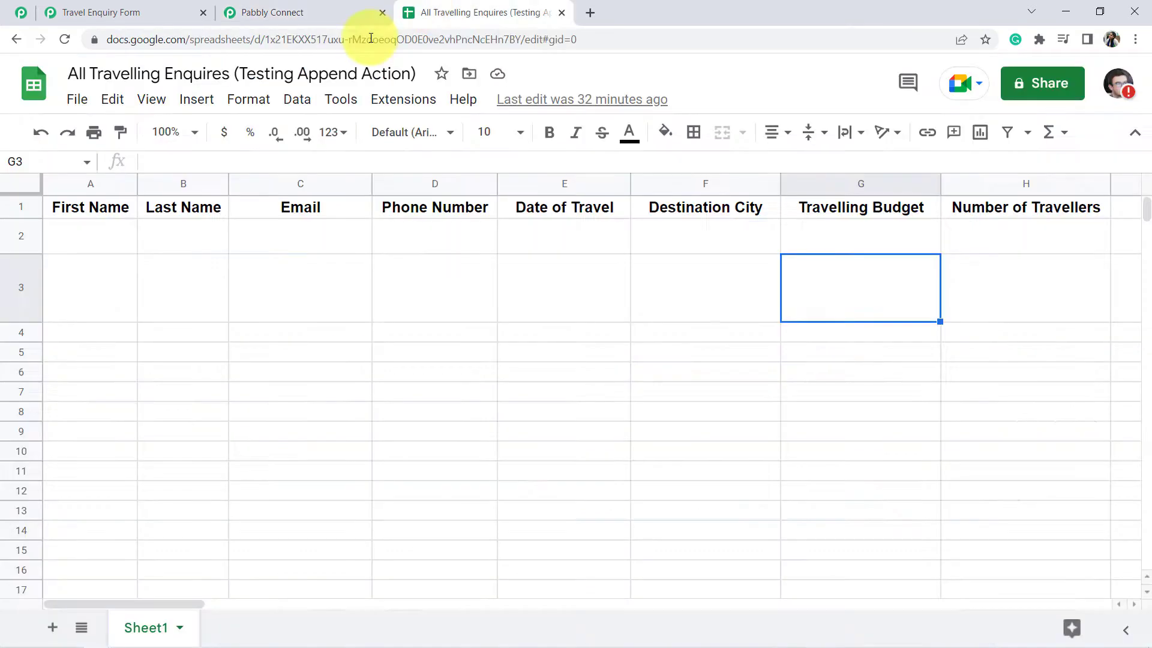
click(258, 12)
scroll(306, 234, down, 4)
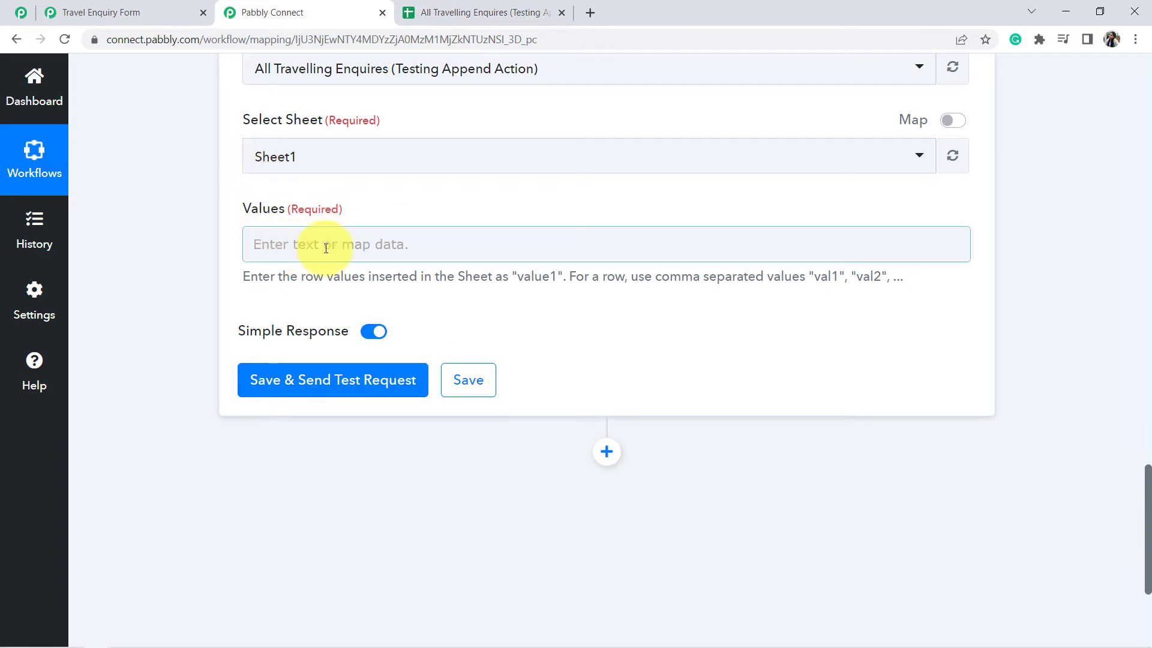
Step: Verify the All Travelling Enquires spreadsheet and Sheet1 are selected, matching the sheet's tab name
drag(251, 120, 297, 153)
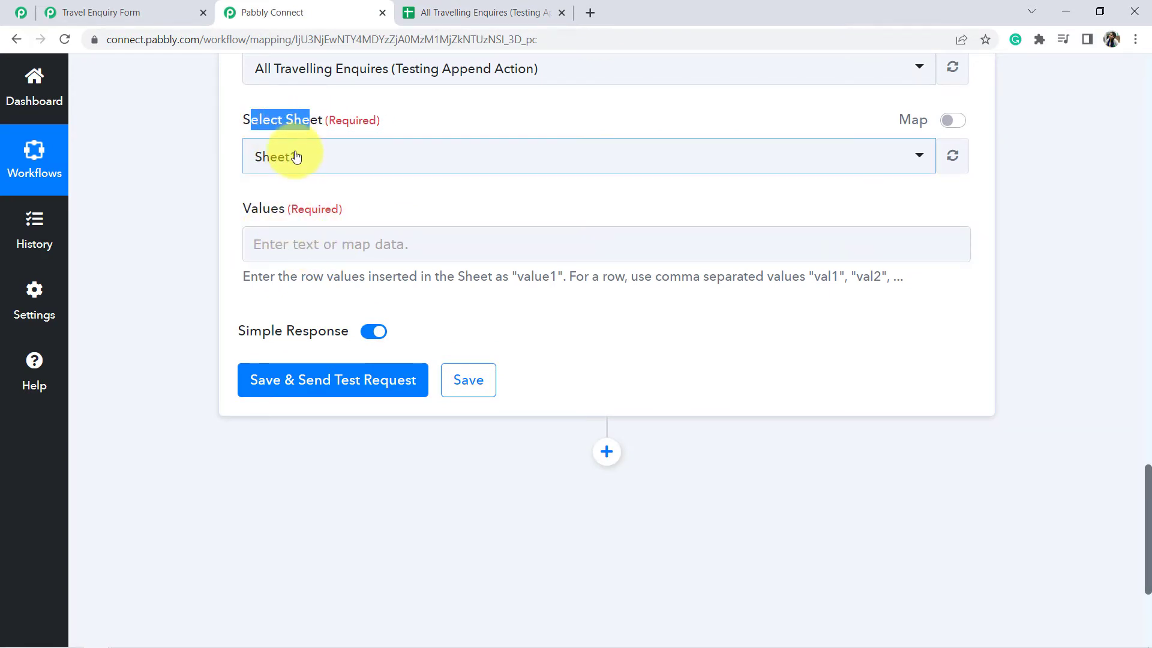
click(469, 5)
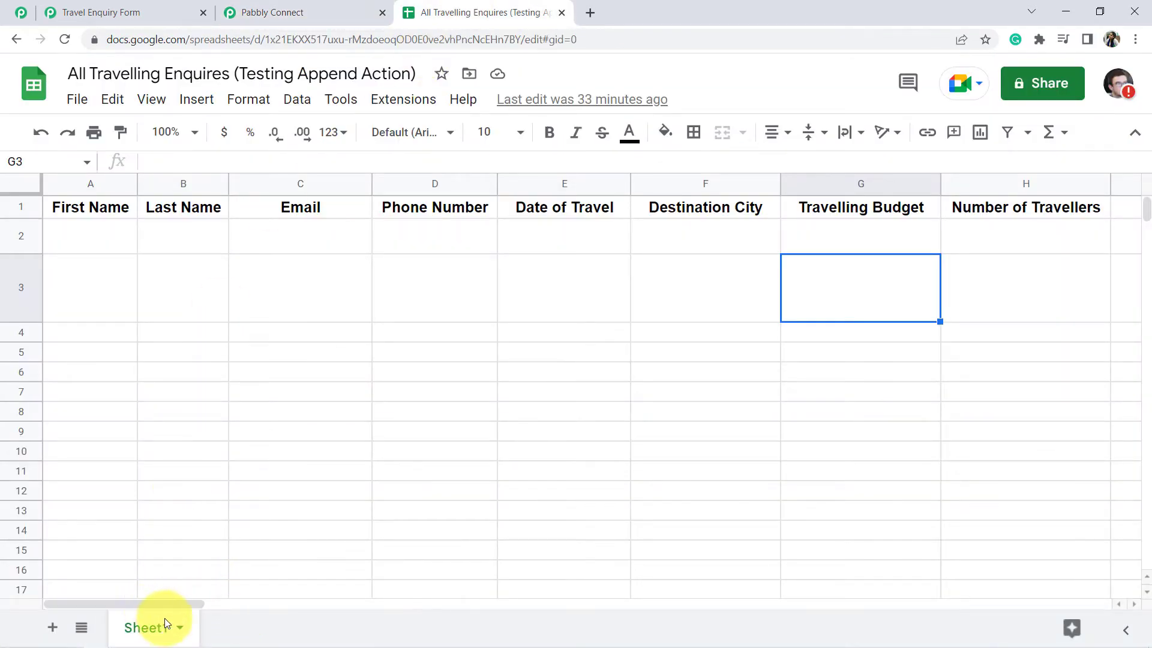
click(300, 13)
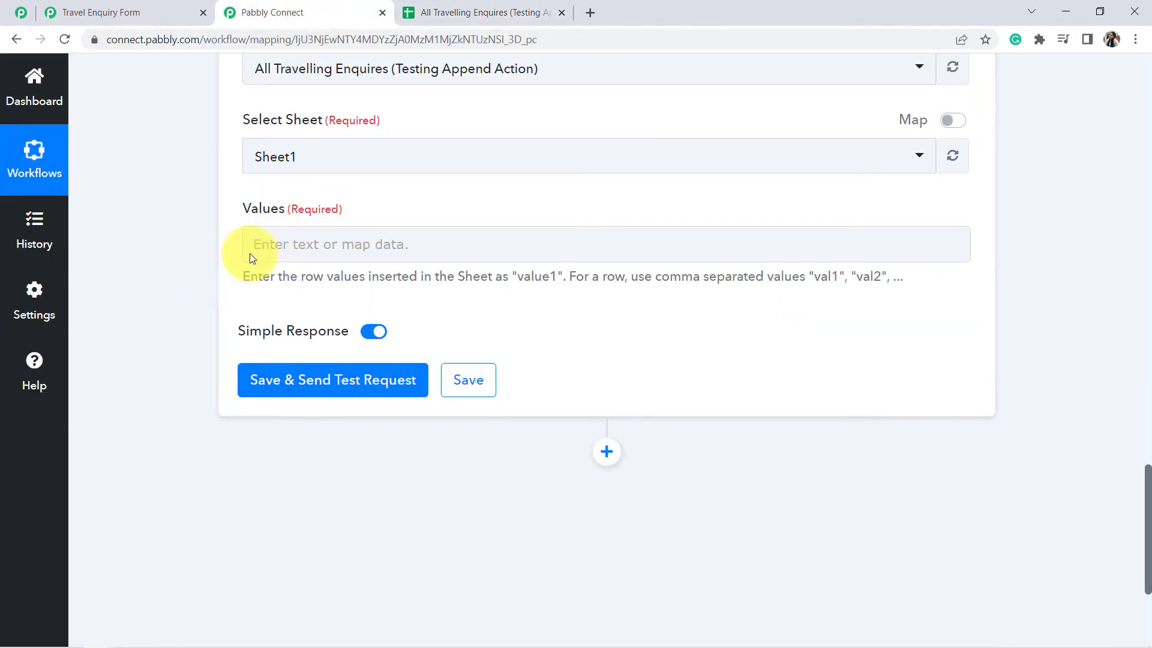
scroll(810, 316, up, 15)
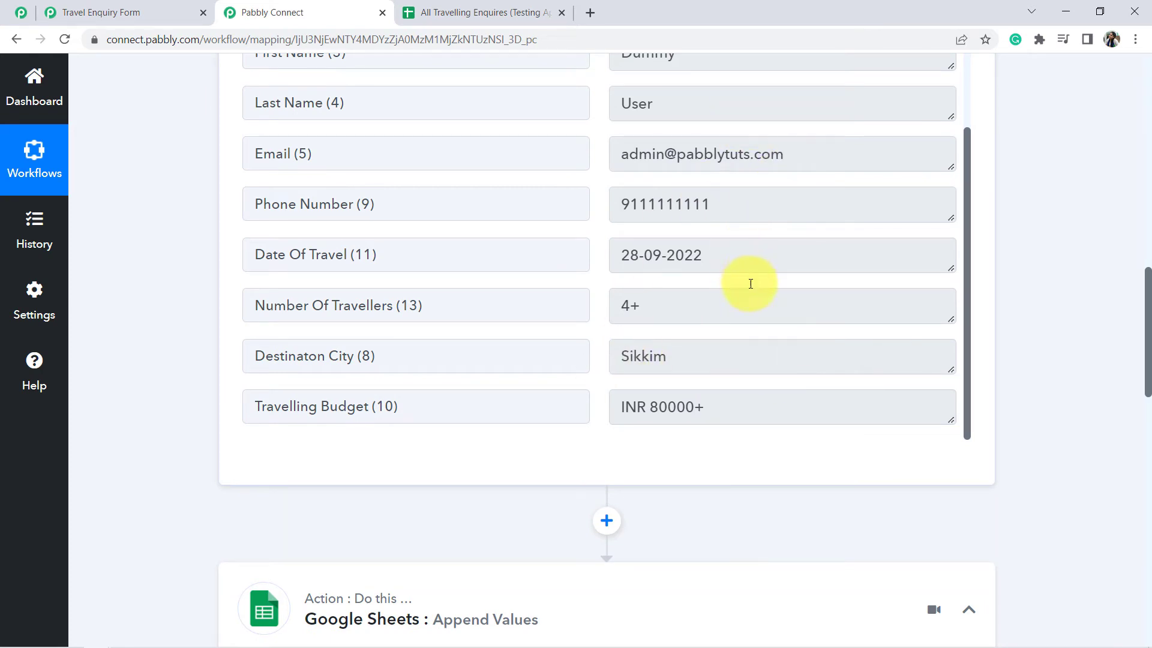
scroll(751, 284, down, 1)
scroll(576, 501, down, 8)
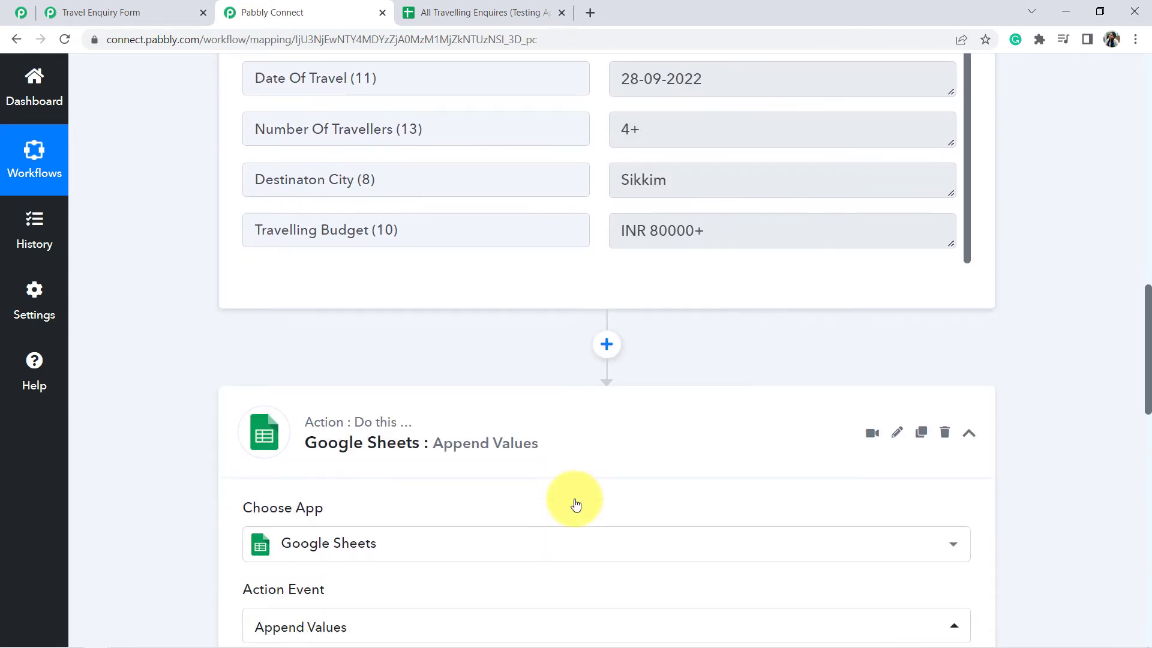
scroll(380, 518, up, 1)
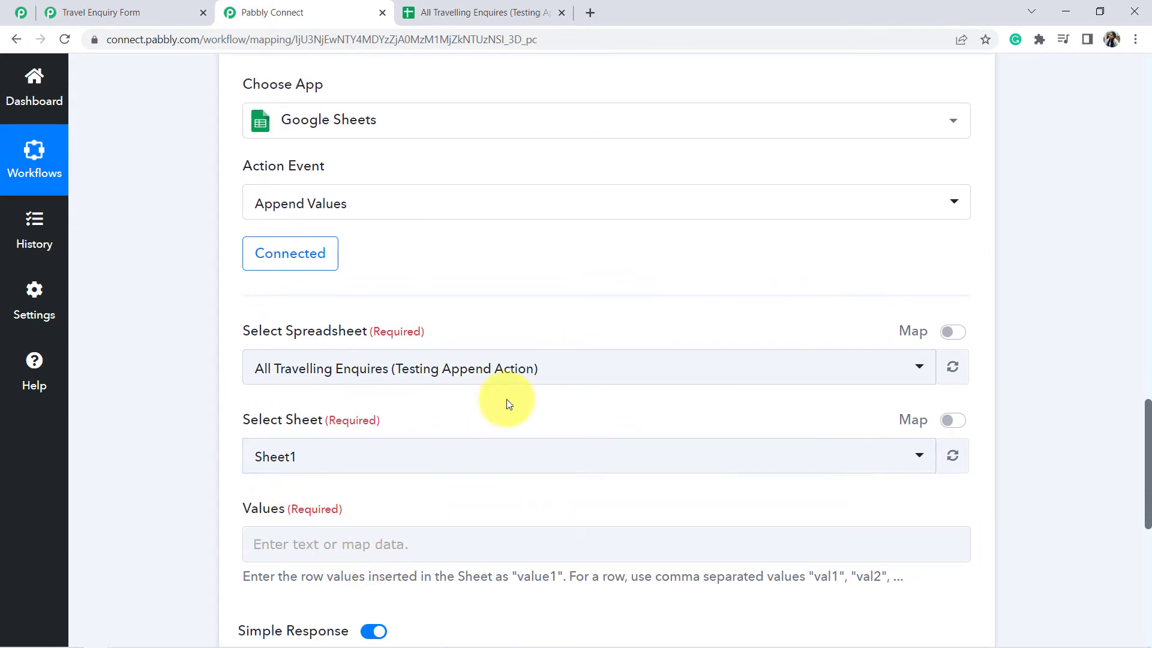
scroll(506, 398, down, 4)
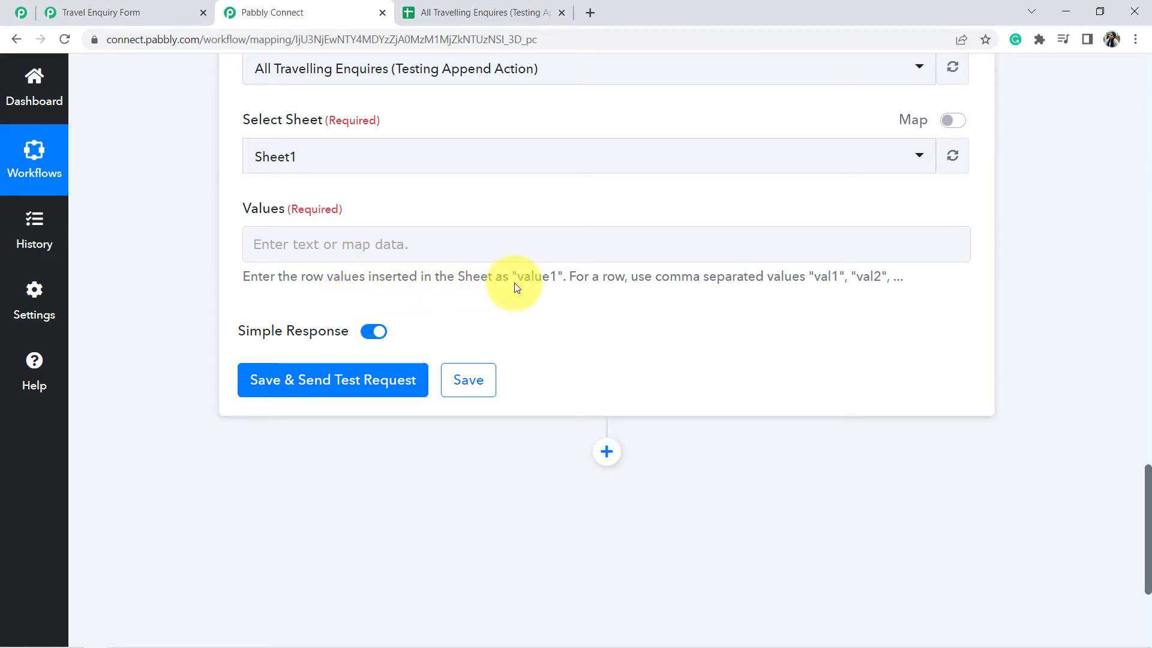
drag(507, 277, 542, 277)
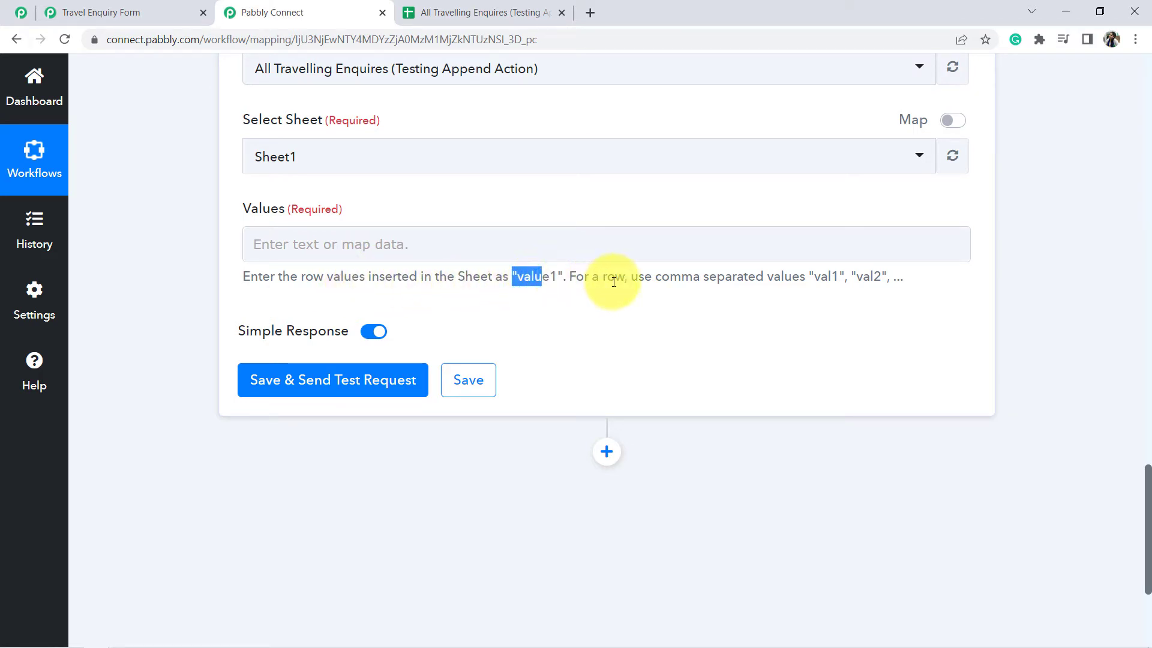
drag(638, 277, 835, 273)
drag(1147, 570, 1143, 324)
drag(667, 220, 682, 266)
double_click(681, 265)
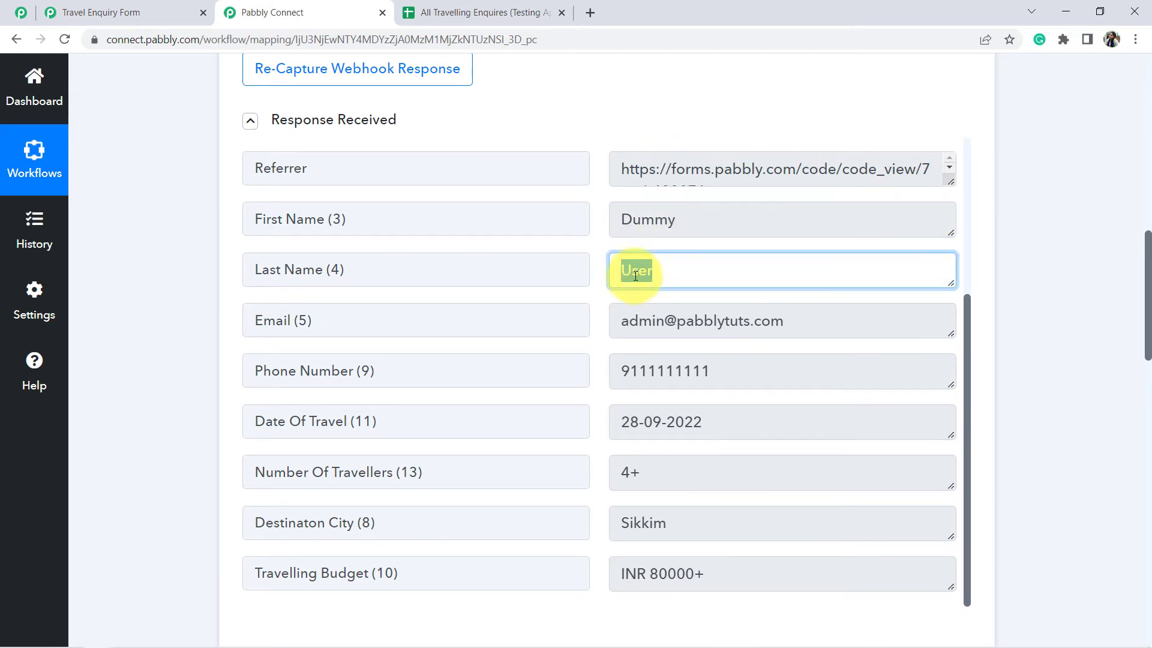
drag(690, 320, 651, 322)
drag(710, 371, 660, 369)
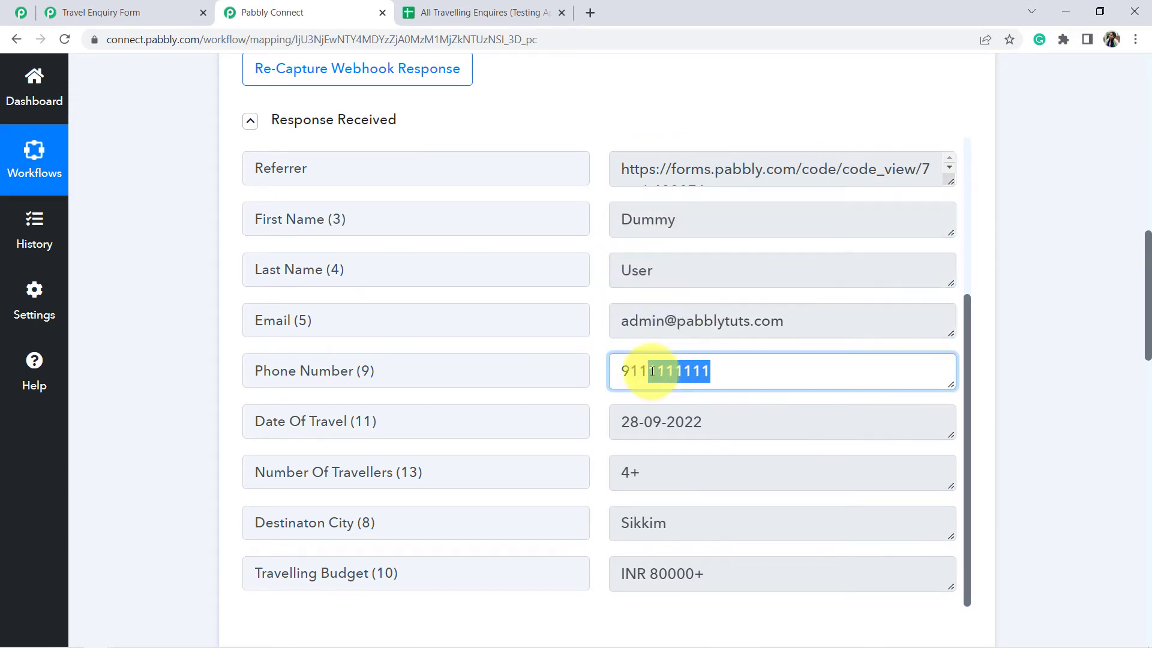
drag(702, 423, 668, 431)
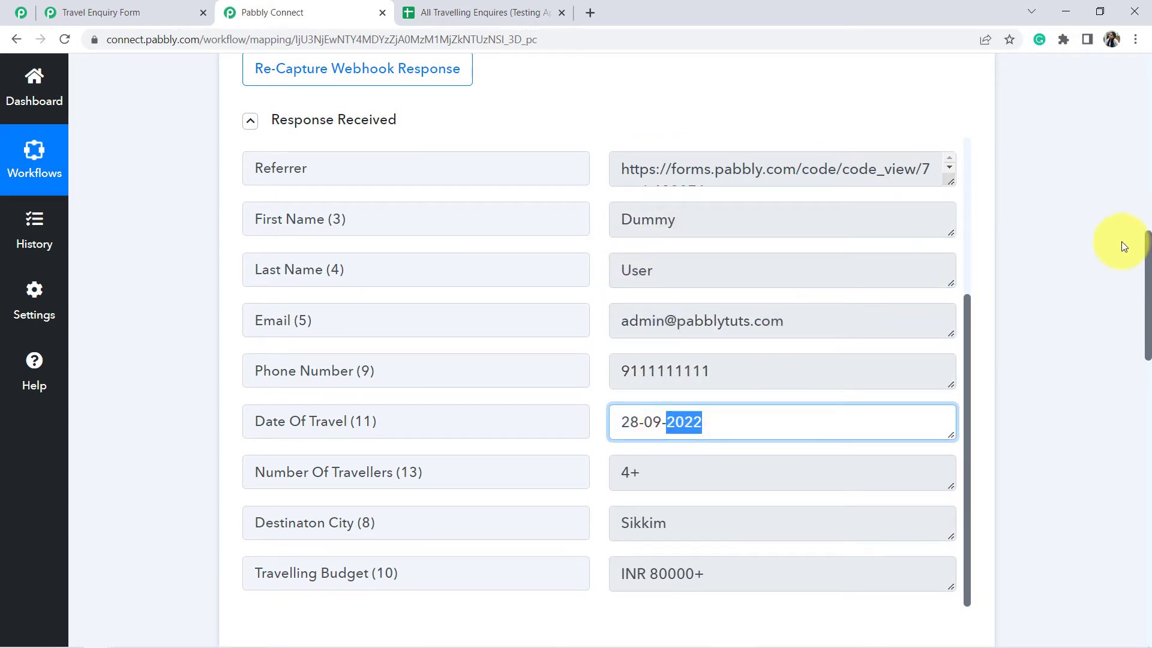
drag(1148, 273, 1147, 480)
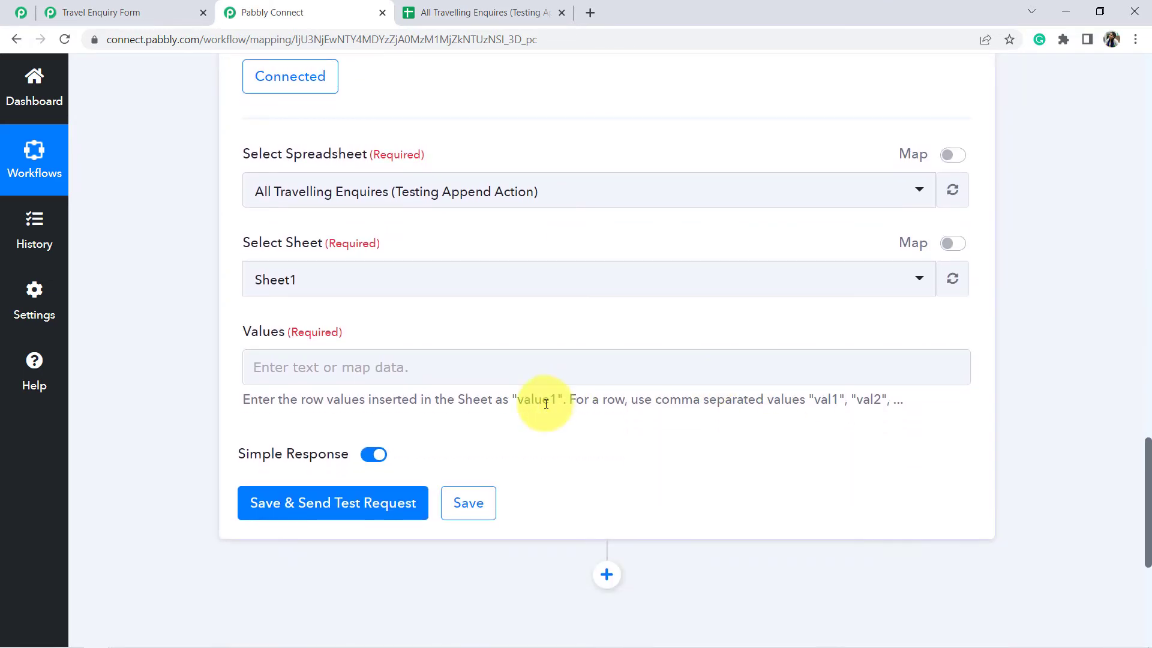
Step: Review the Values field's value1 format and compare it with the empty enquiries sheet
drag(512, 400, 558, 406)
click(382, 367)
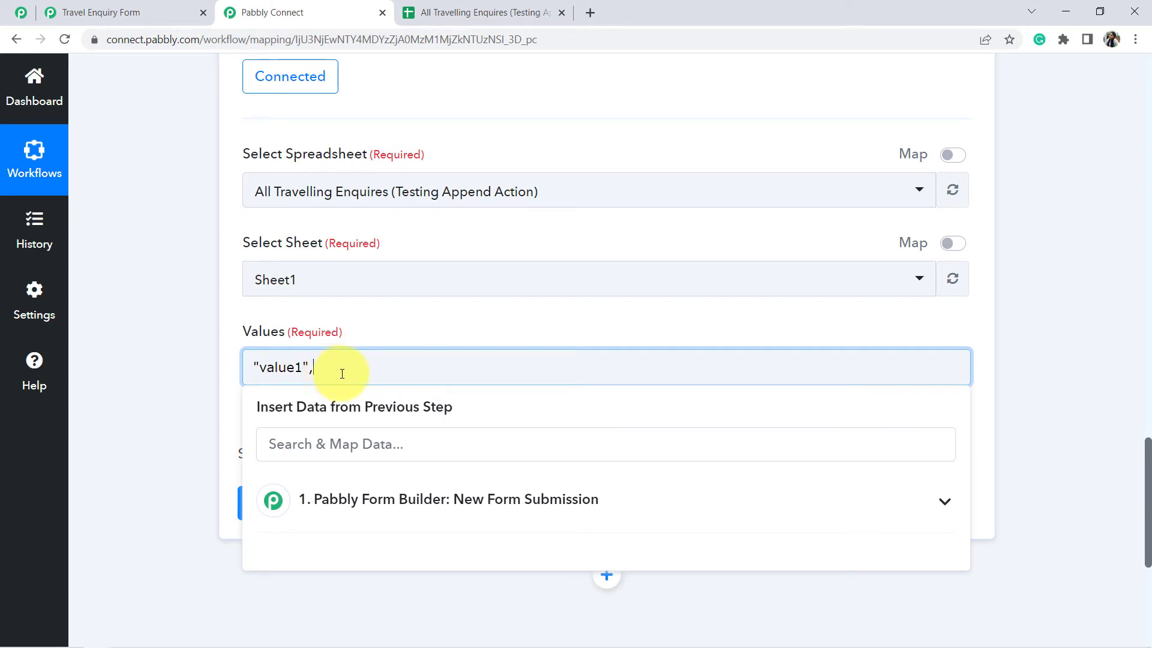
drag(315, 369, 255, 367)
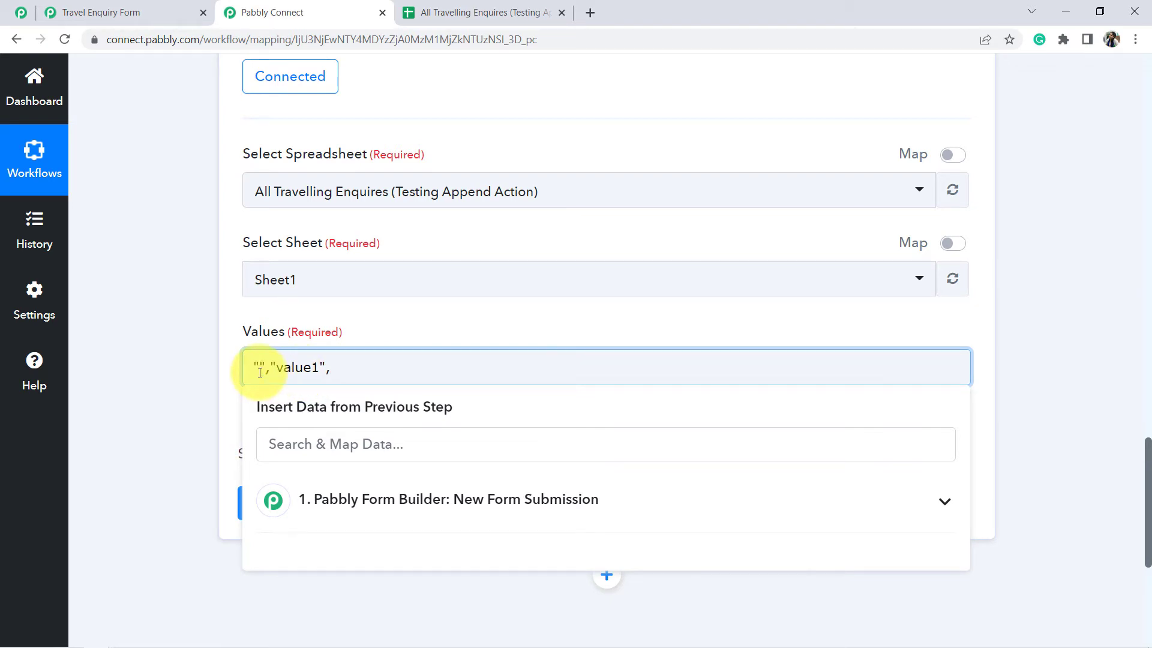
click(456, 13)
scroll(180, 288, down, 3)
scroll(96, 198, up, 1)
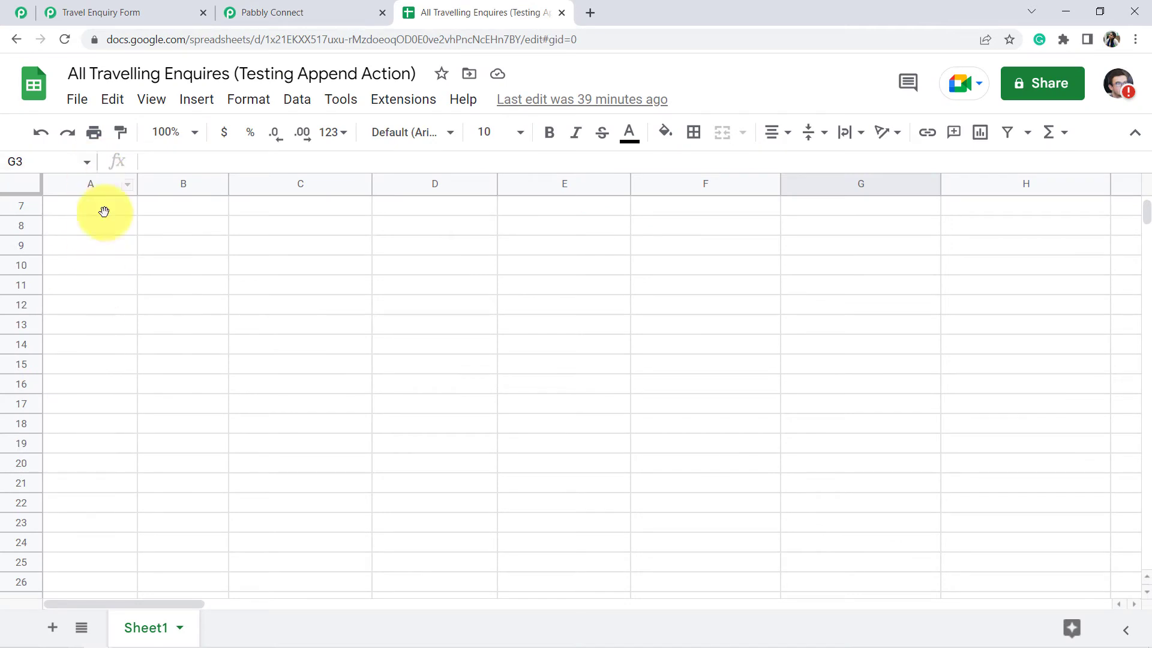
scroll(114, 240, up, 3)
click(108, 247)
Step: Insert the form's First Name into the first Values slot and delete the next value1 placeholder
click(319, 11)
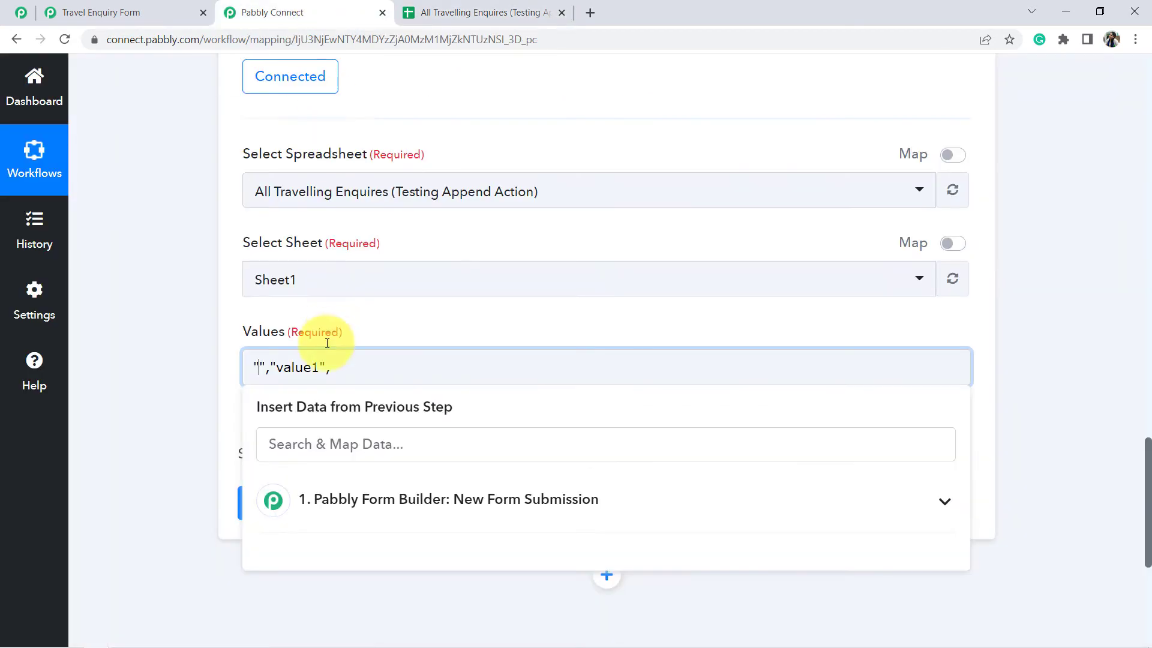
click(411, 497)
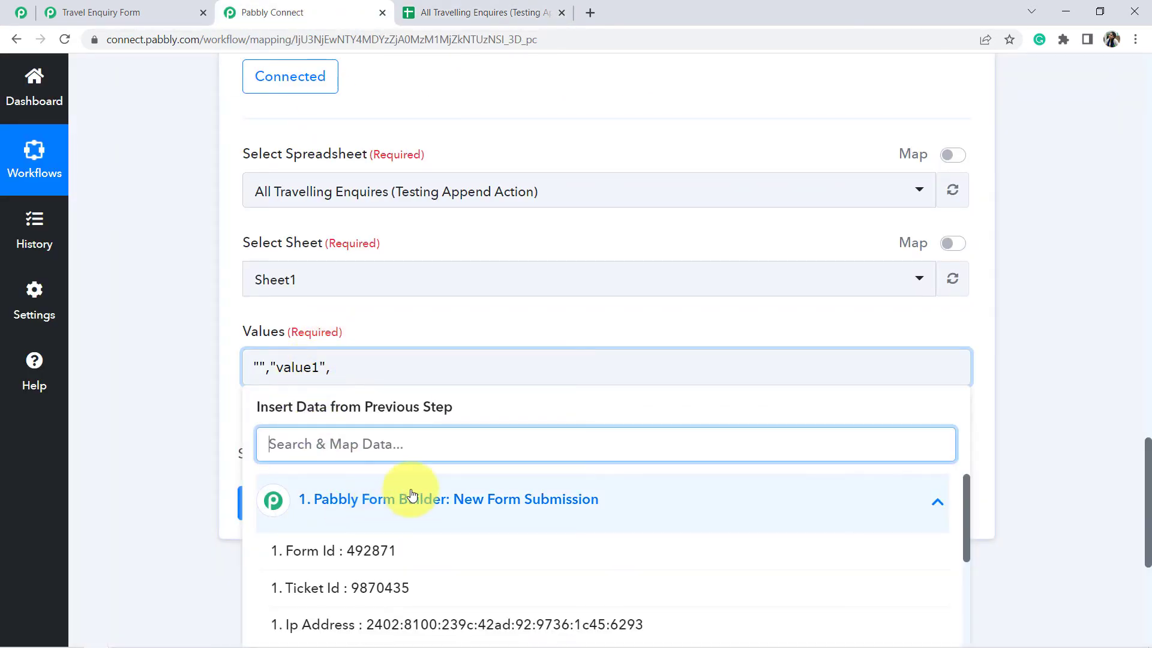
scroll(411, 496, down, 3)
scroll(390, 507, down, 1)
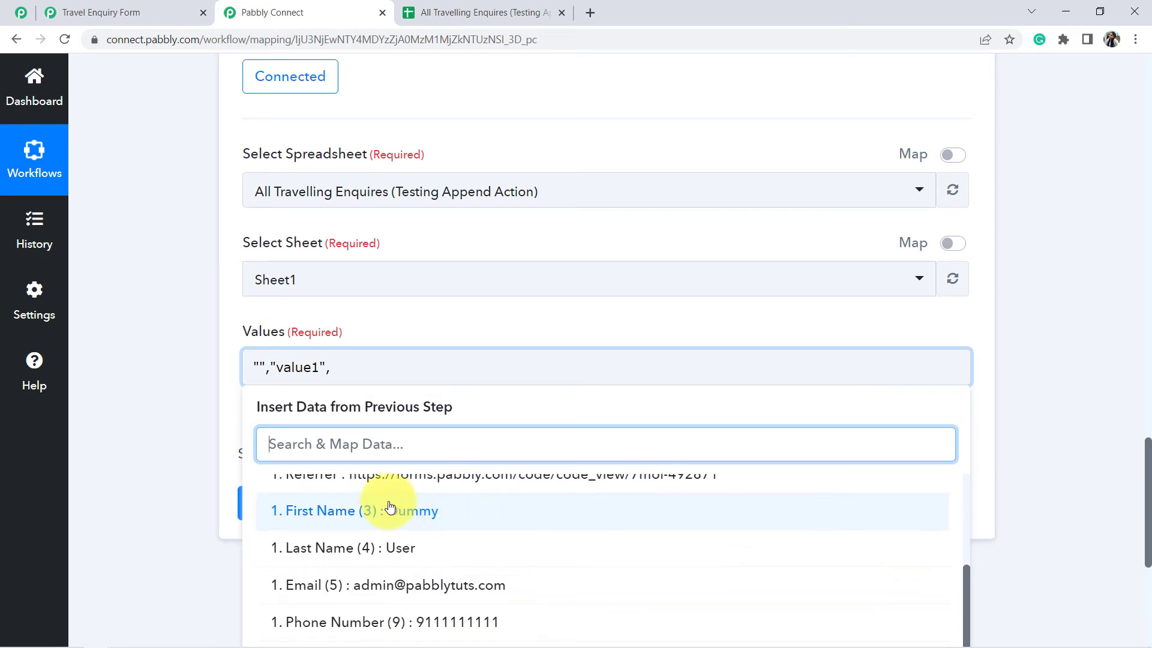
click(390, 510)
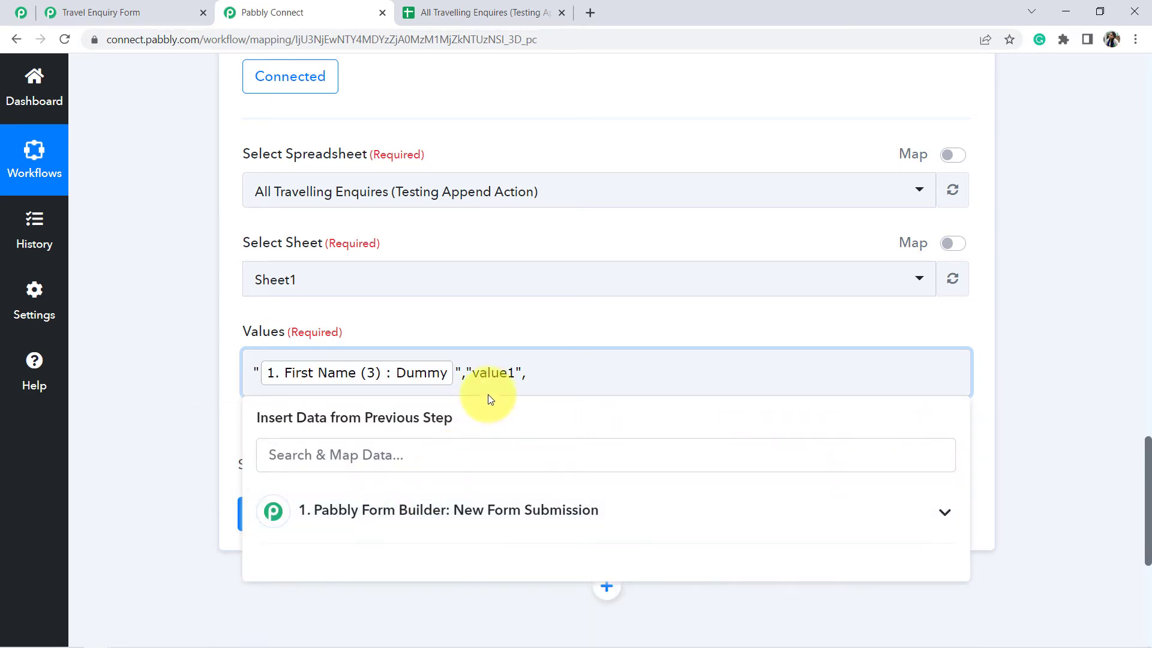
drag(479, 373, 514, 373)
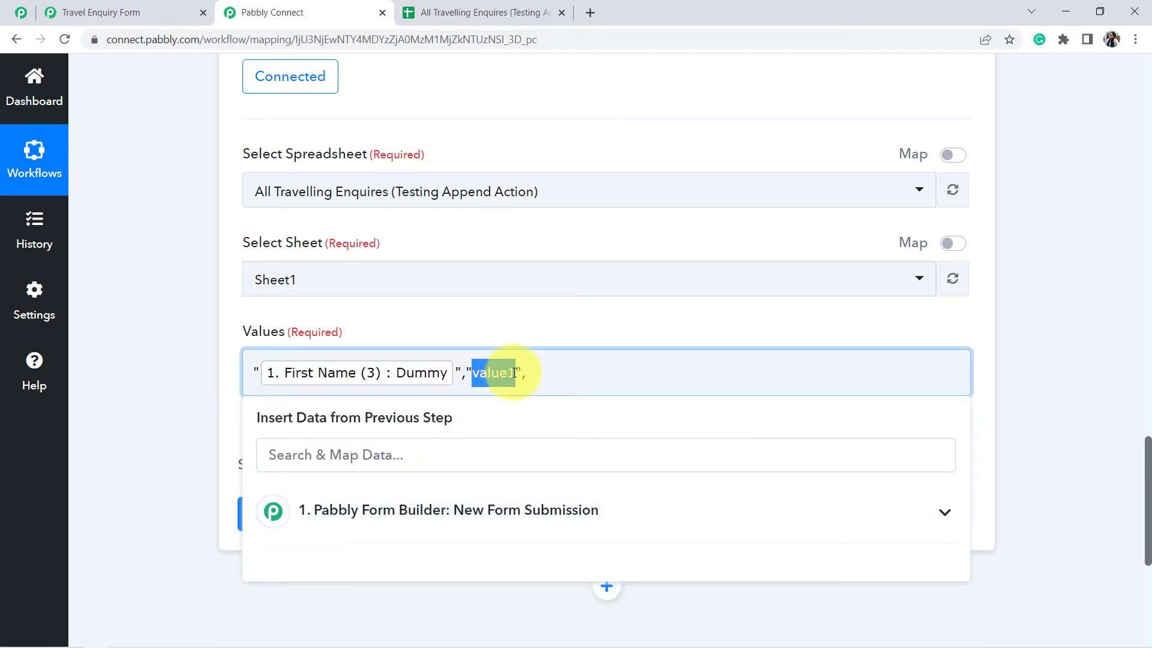
key(BackSpace)
Step: Map the form's Last Name into the second Values slot by searching 'last'
click(424, 12)
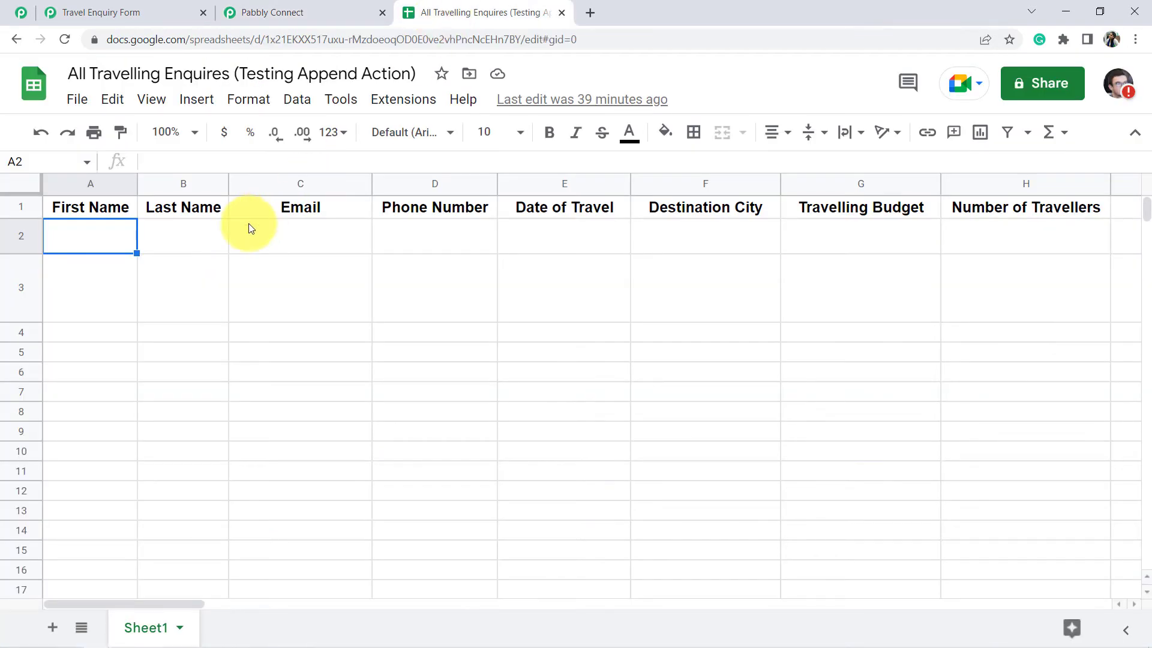
click(272, 12)
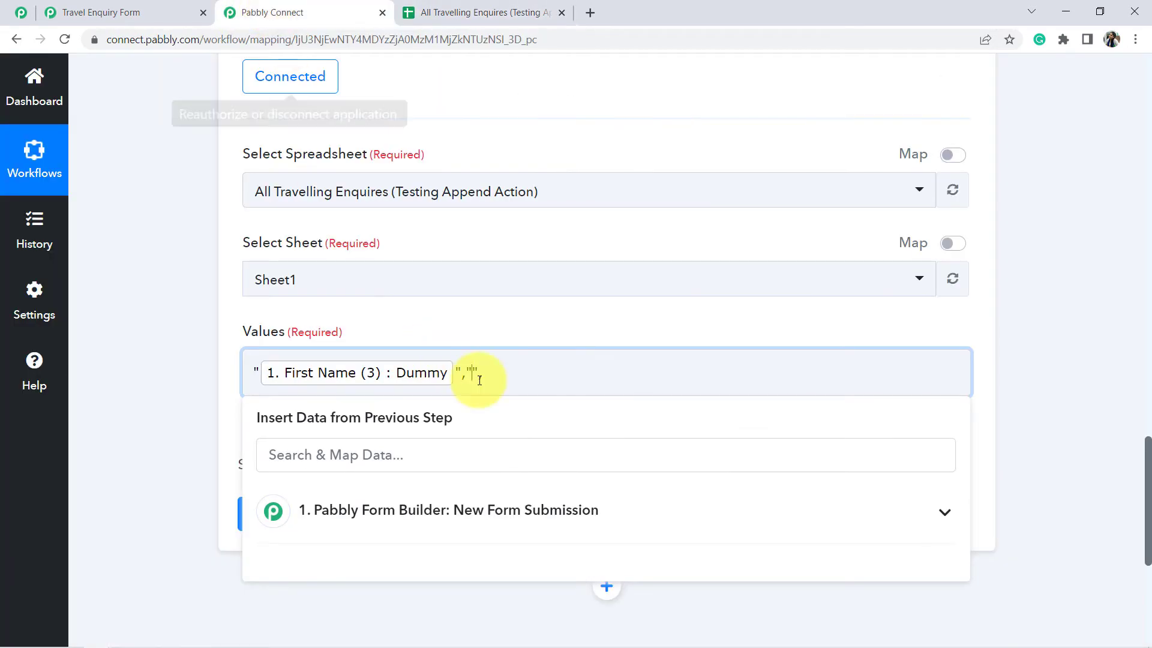
scroll(640, 240, down, 2)
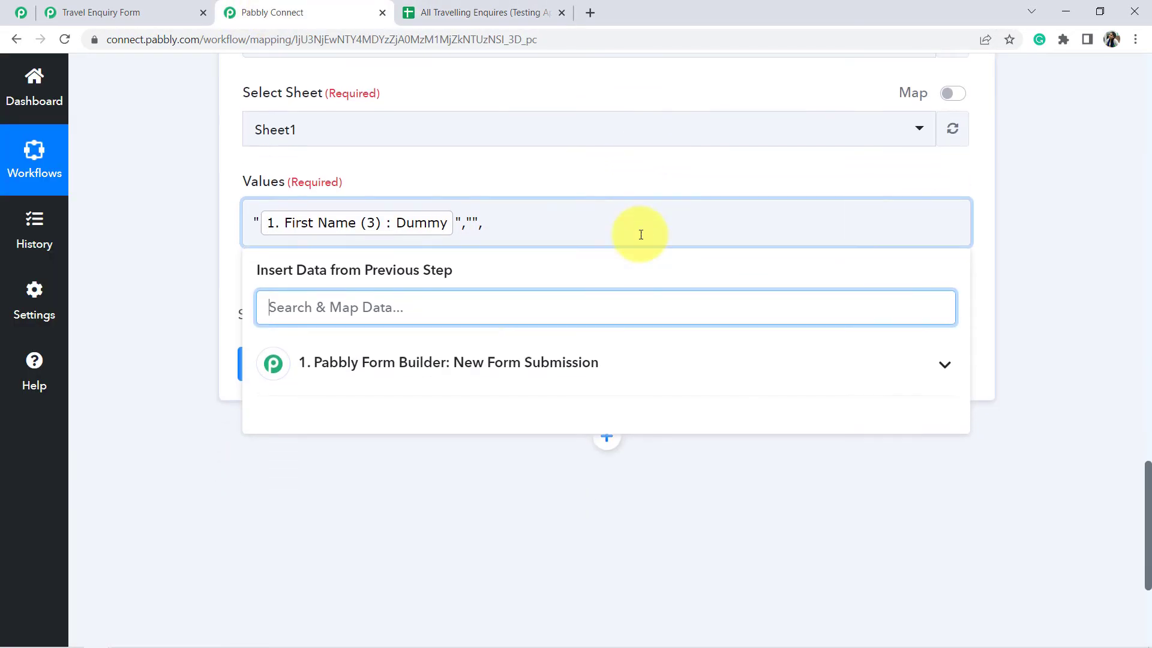
click(407, 308)
text(last)
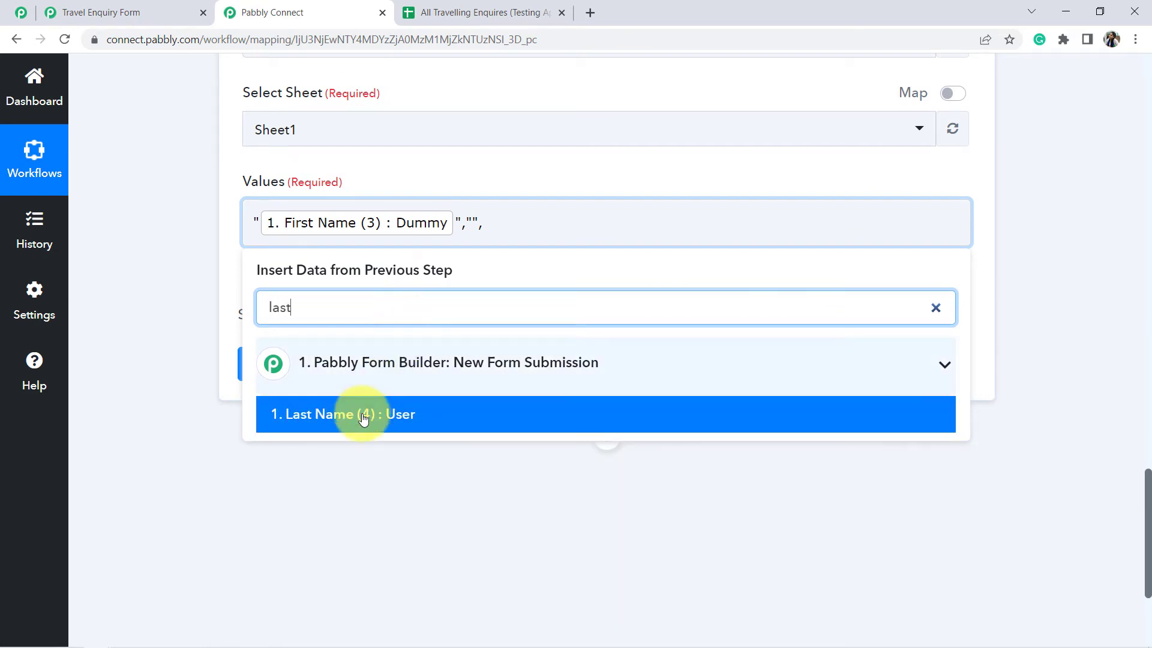
click(353, 415)
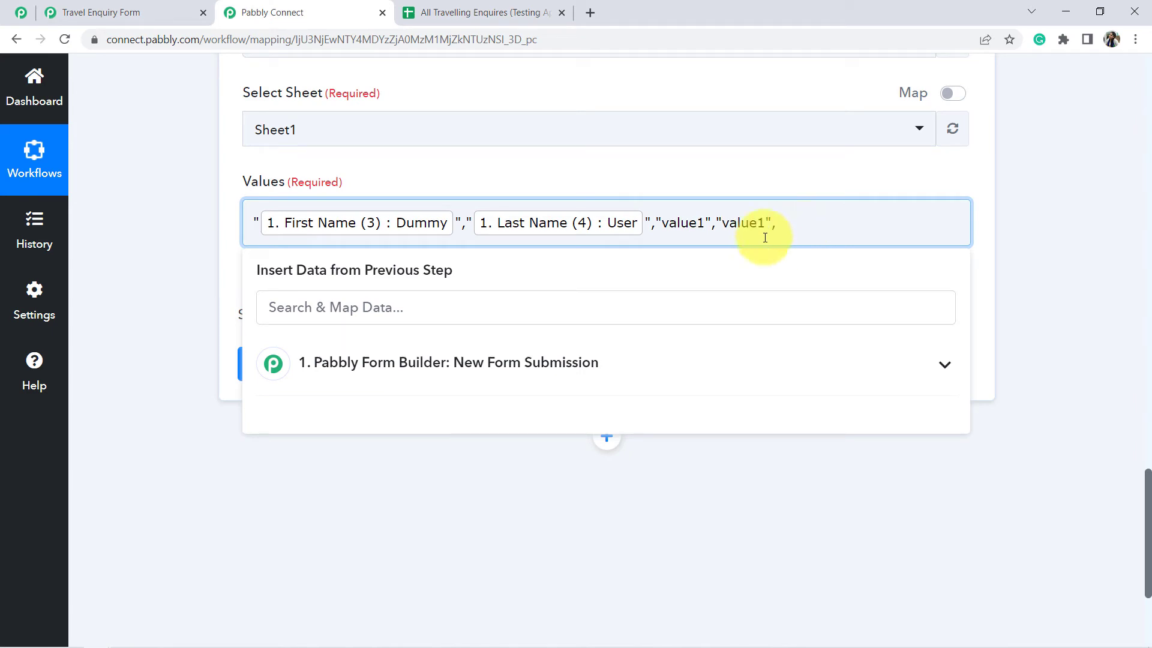
Step: Replace the third value1 placeholder with the form's Email, then select the next placeholder
click(499, 12)
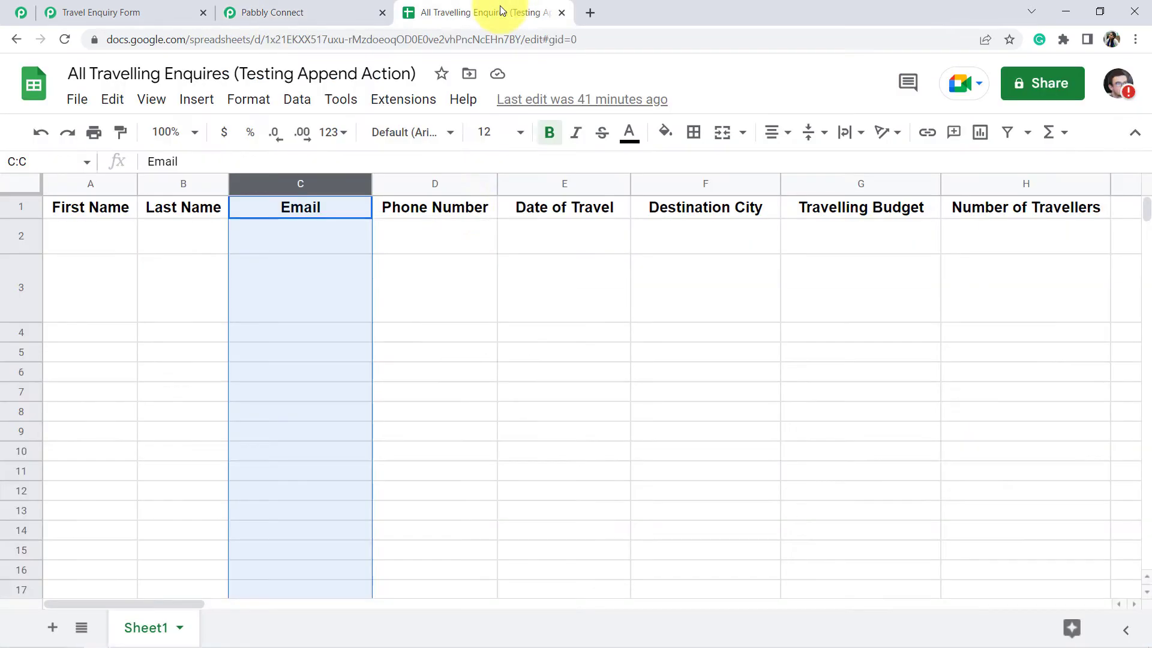
click(442, 240)
click(435, 304)
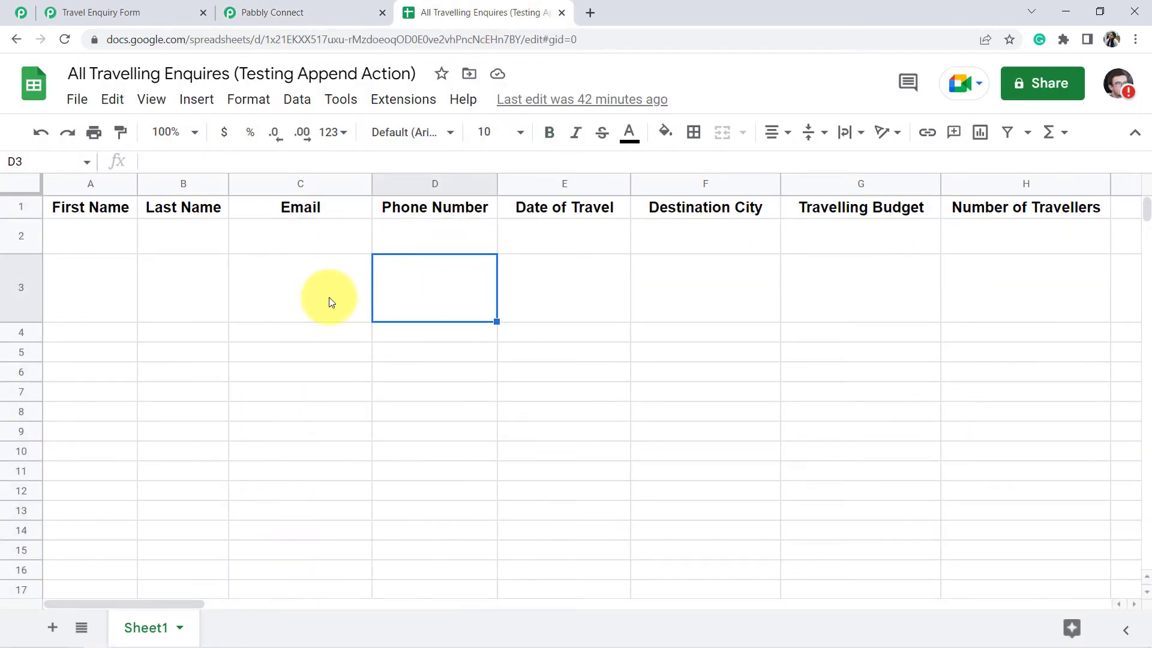
click(290, 177)
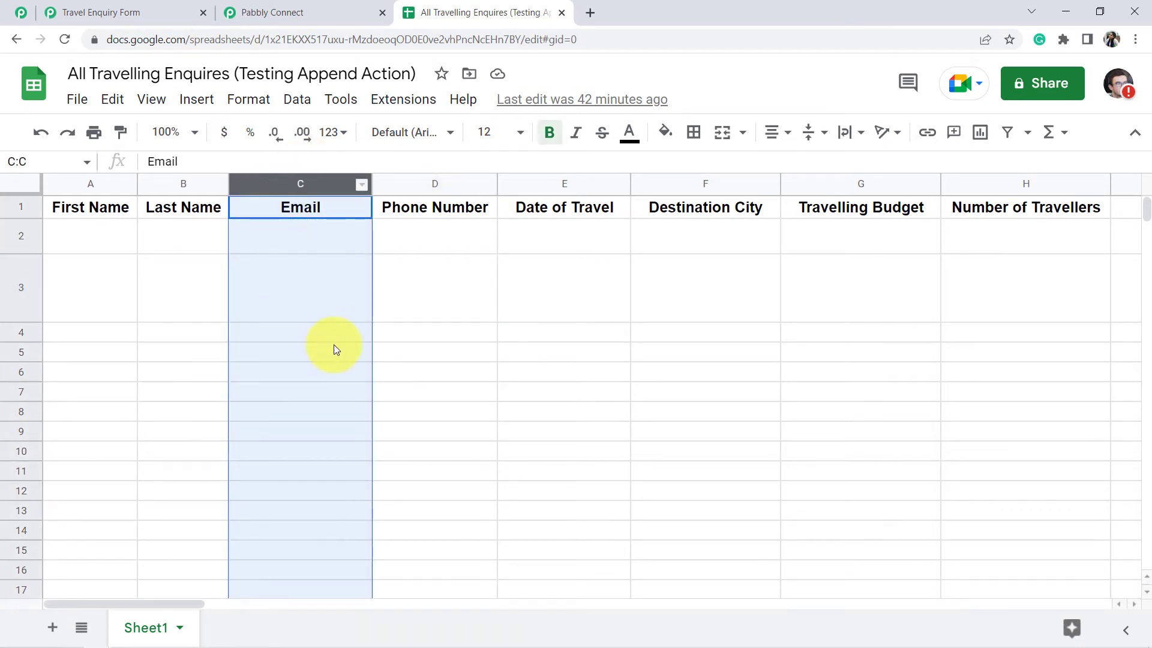
click(263, 12)
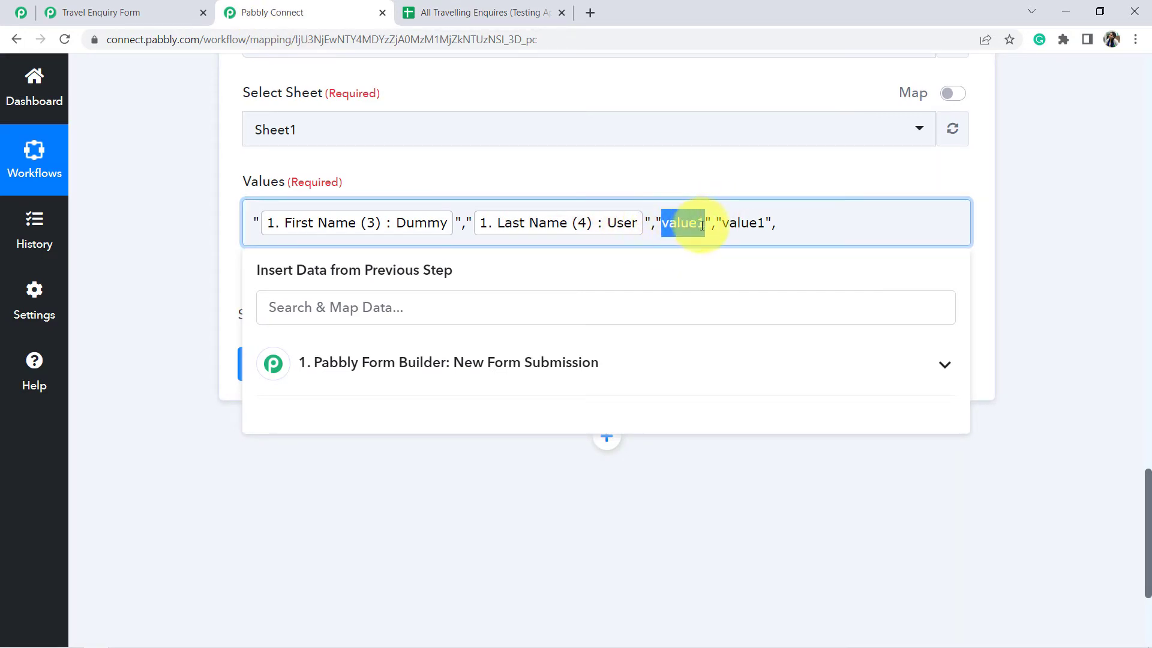
key(BackSpace)
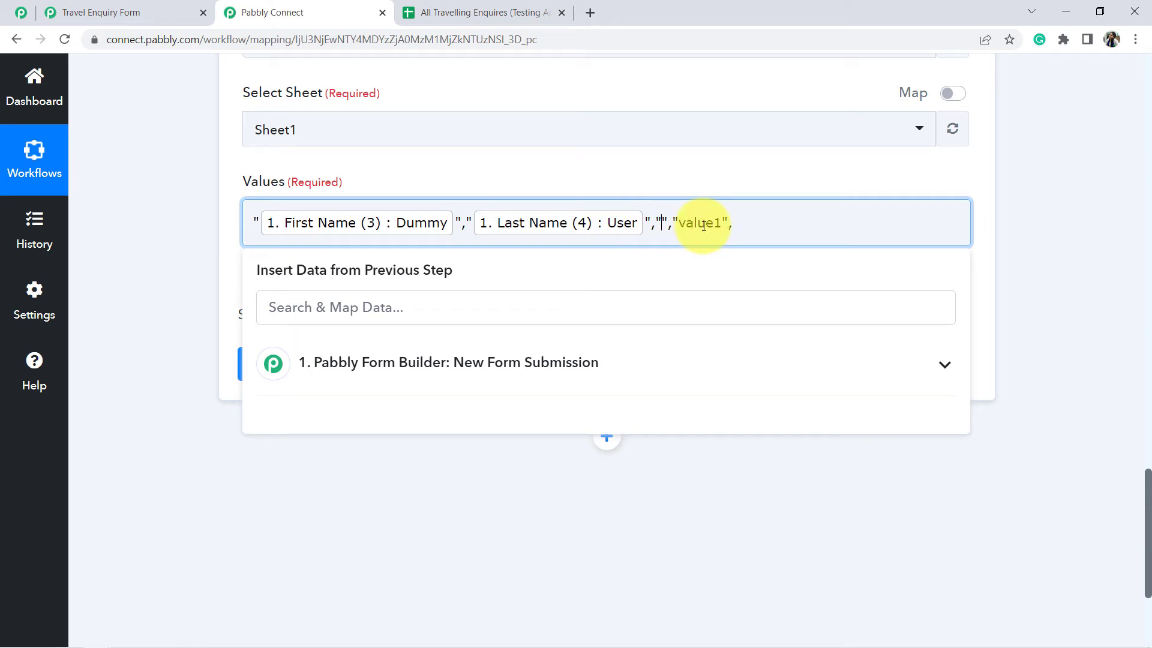
click(391, 372)
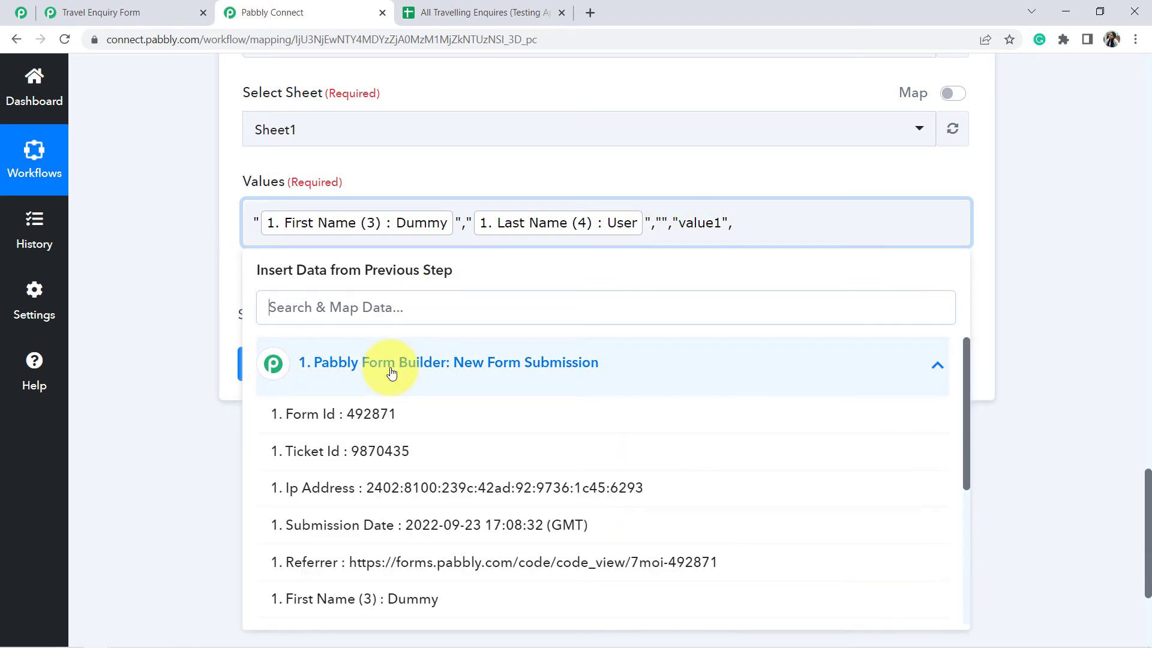
scroll(414, 483, down, 2)
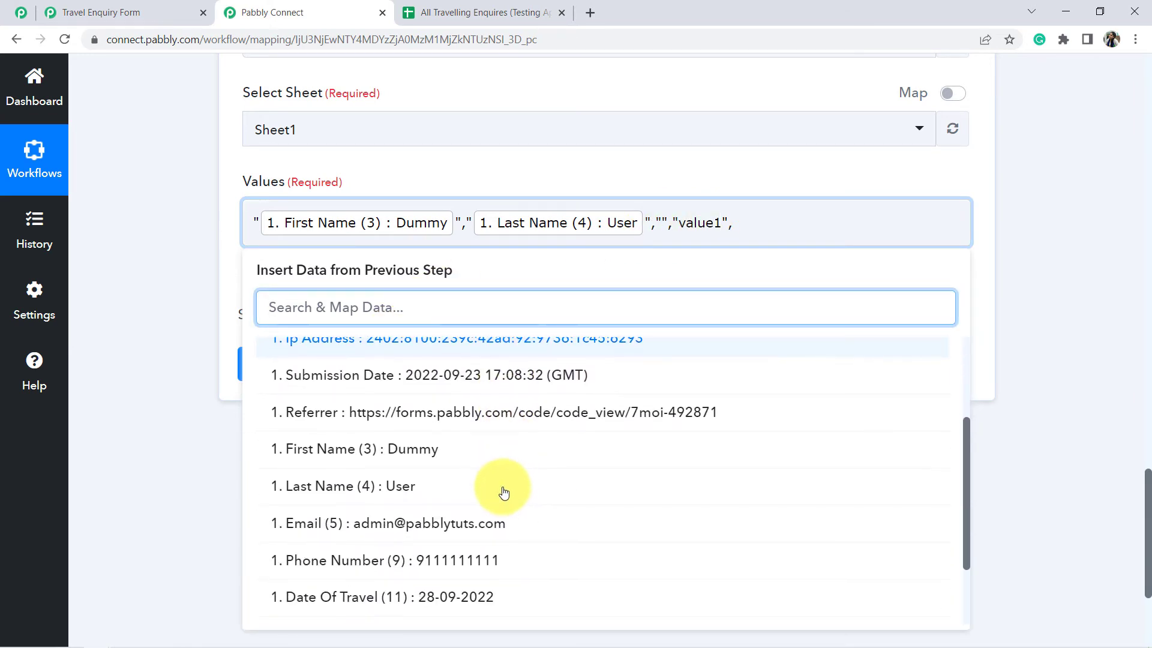
click(431, 533)
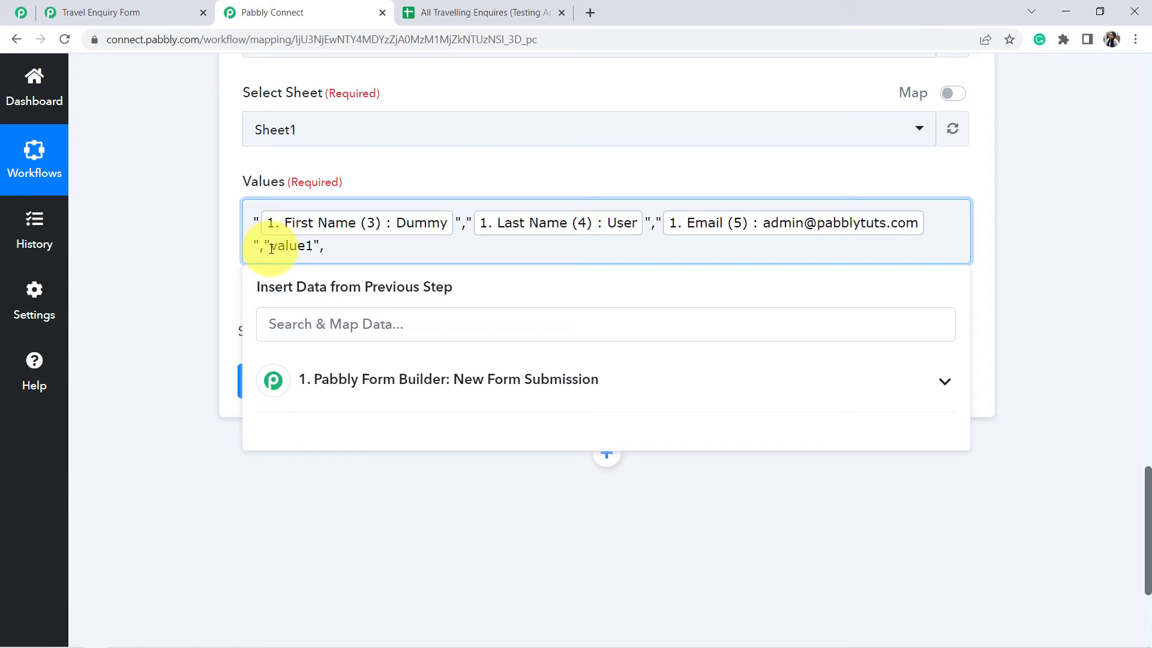
drag(271, 249, 300, 249)
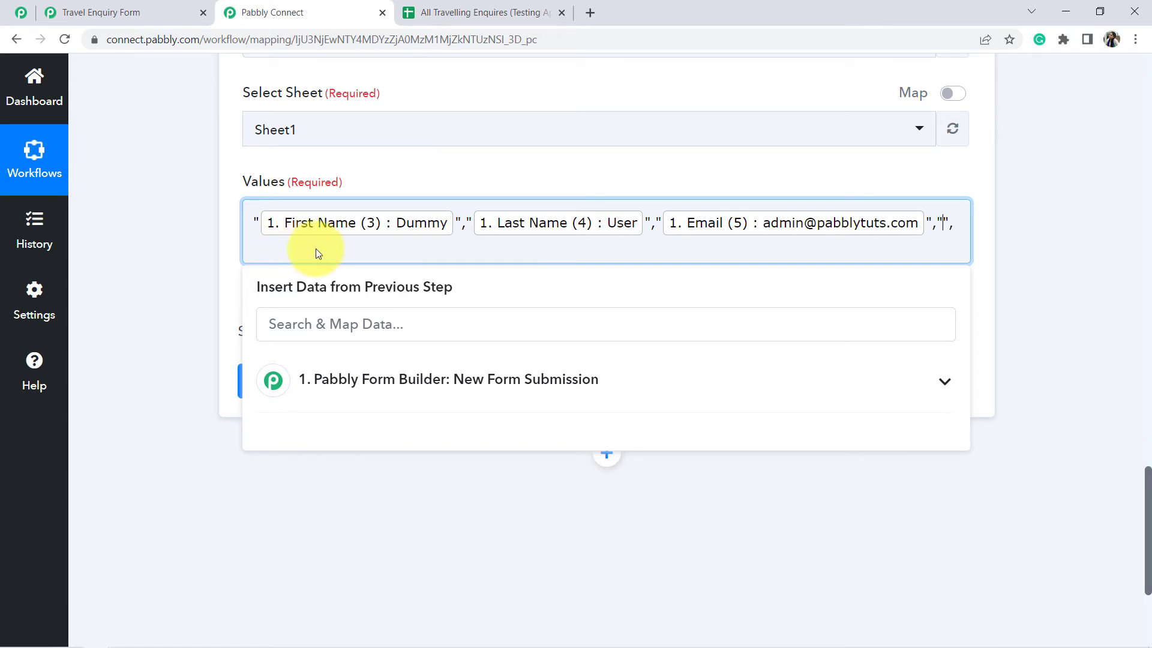
Step: Add another "value1", slot after Email and map Phone Number into it
click(502, 11)
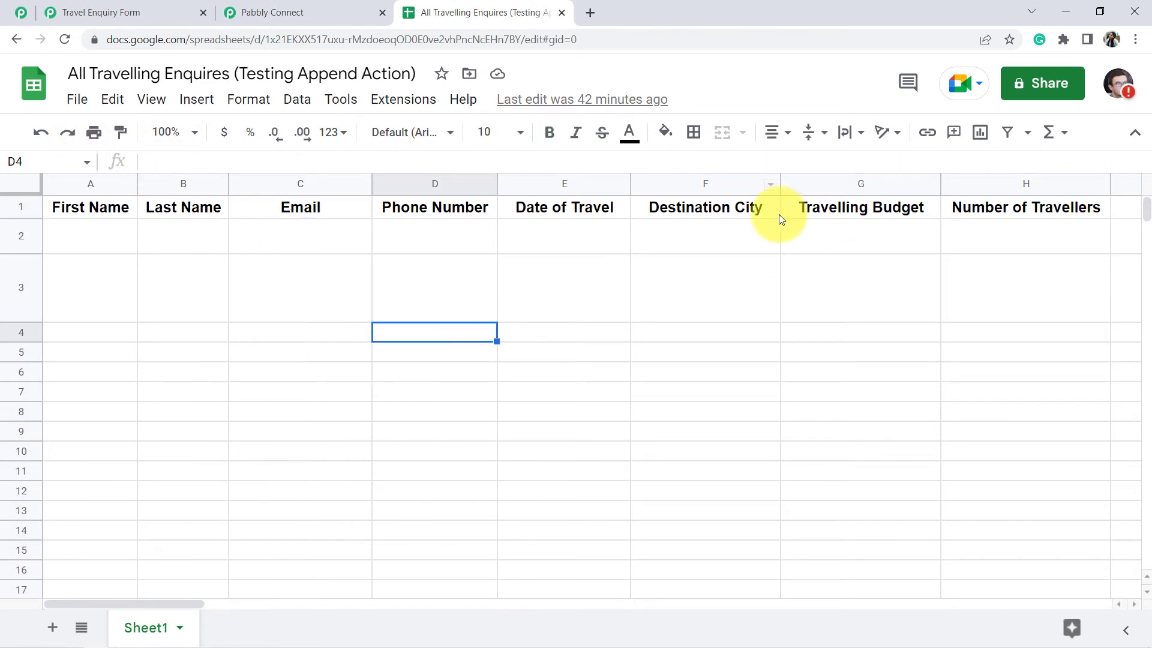
click(272, 12)
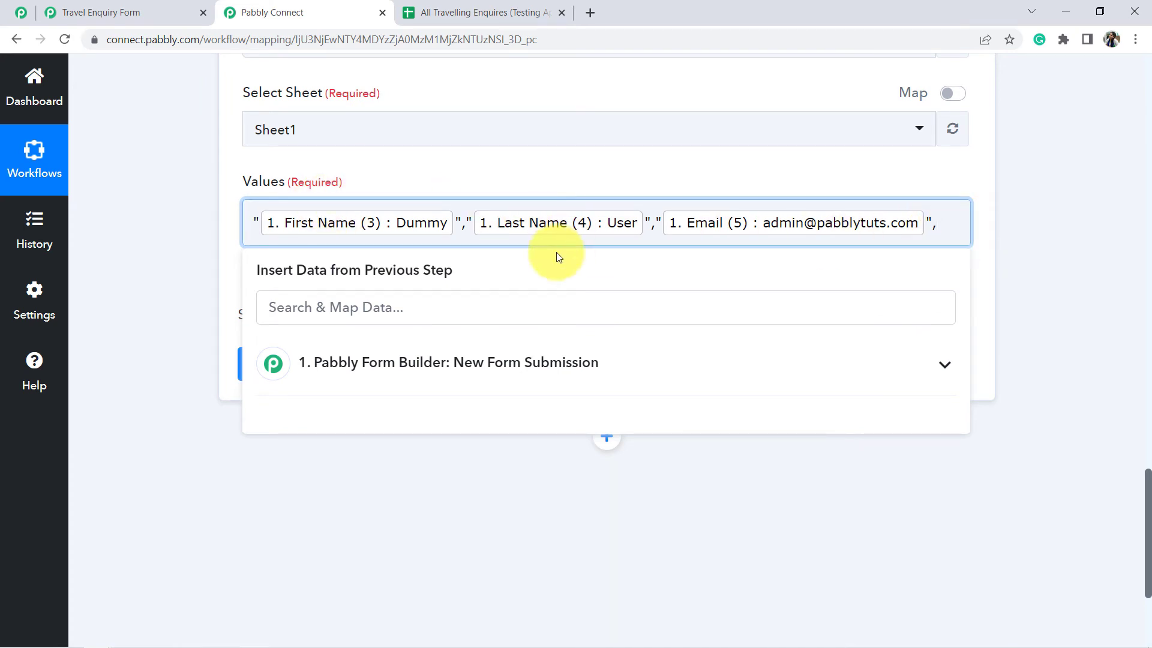
text("value1","value1","value1","value1",)
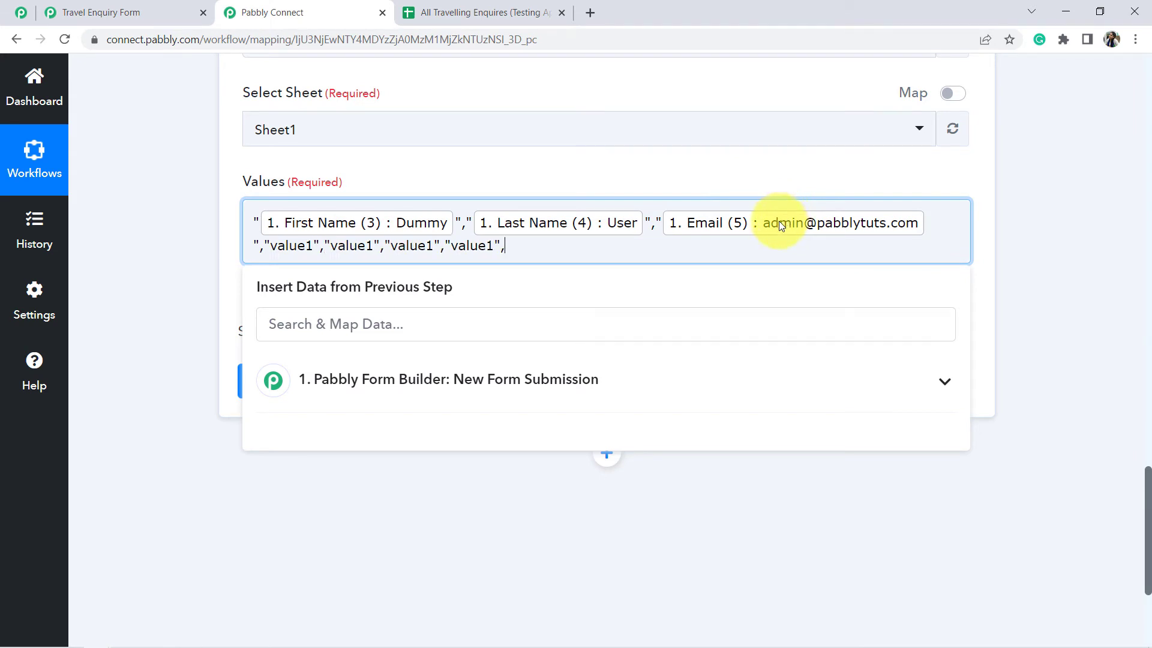
text("value1",)
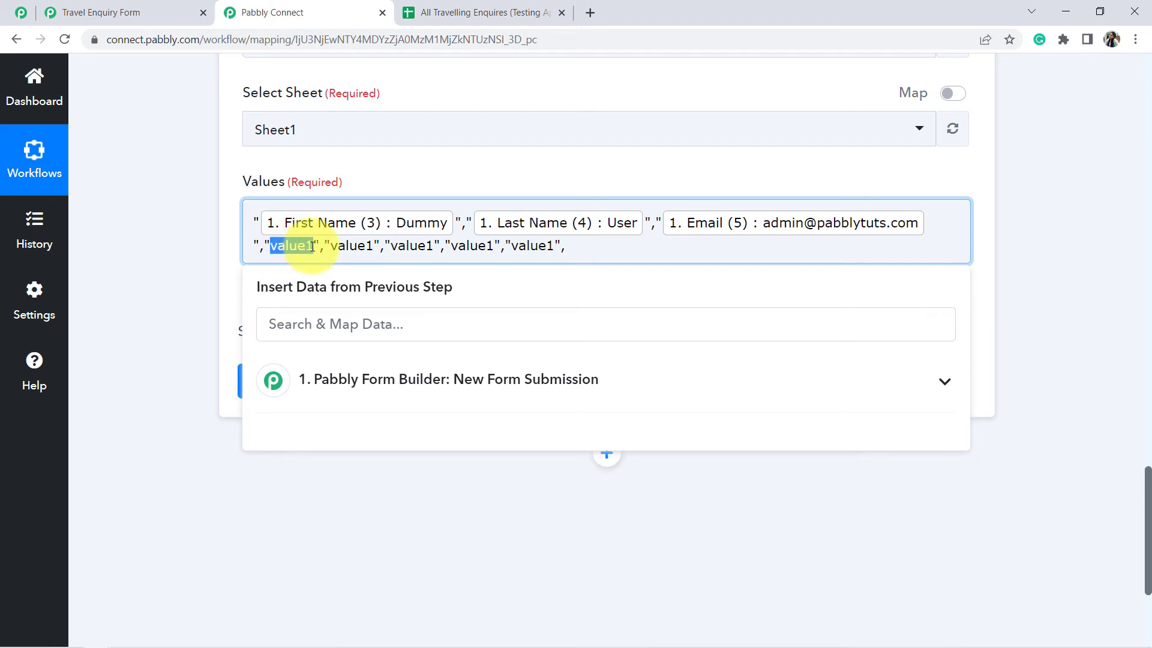
key(BackSpace)
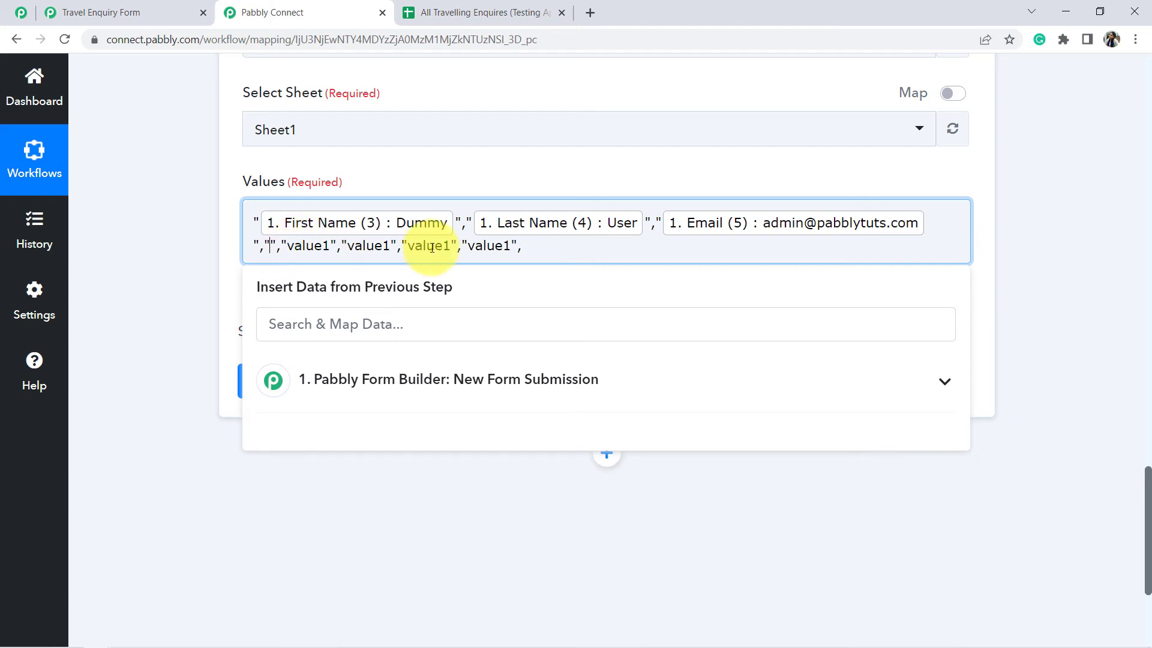
click(537, 5)
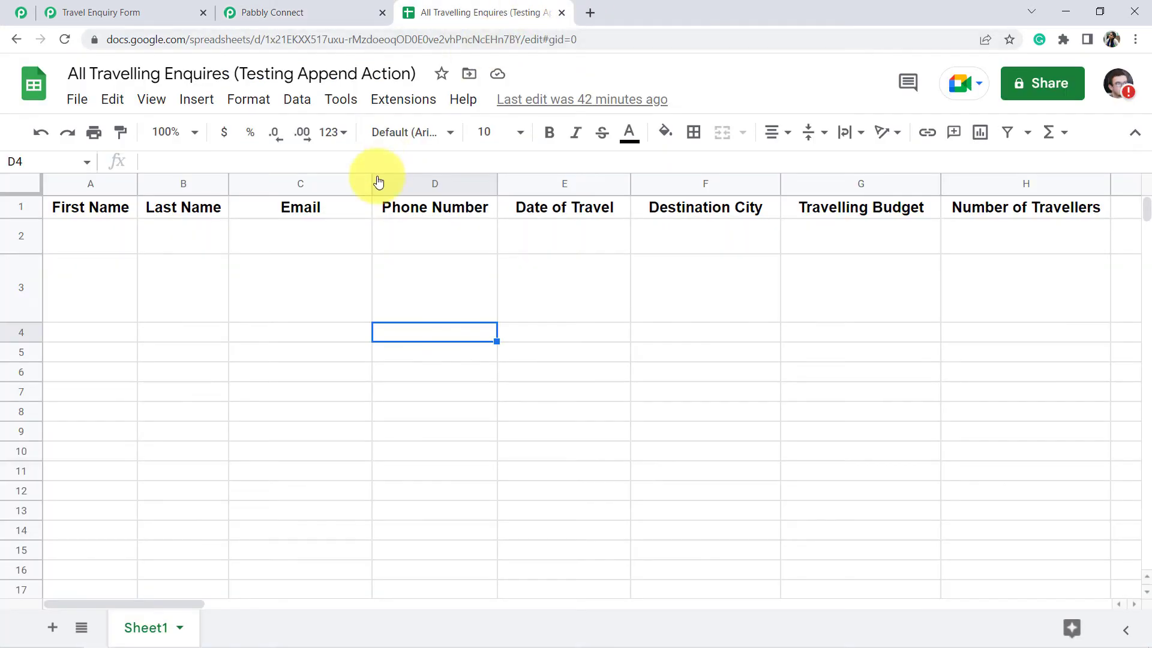
click(303, 5)
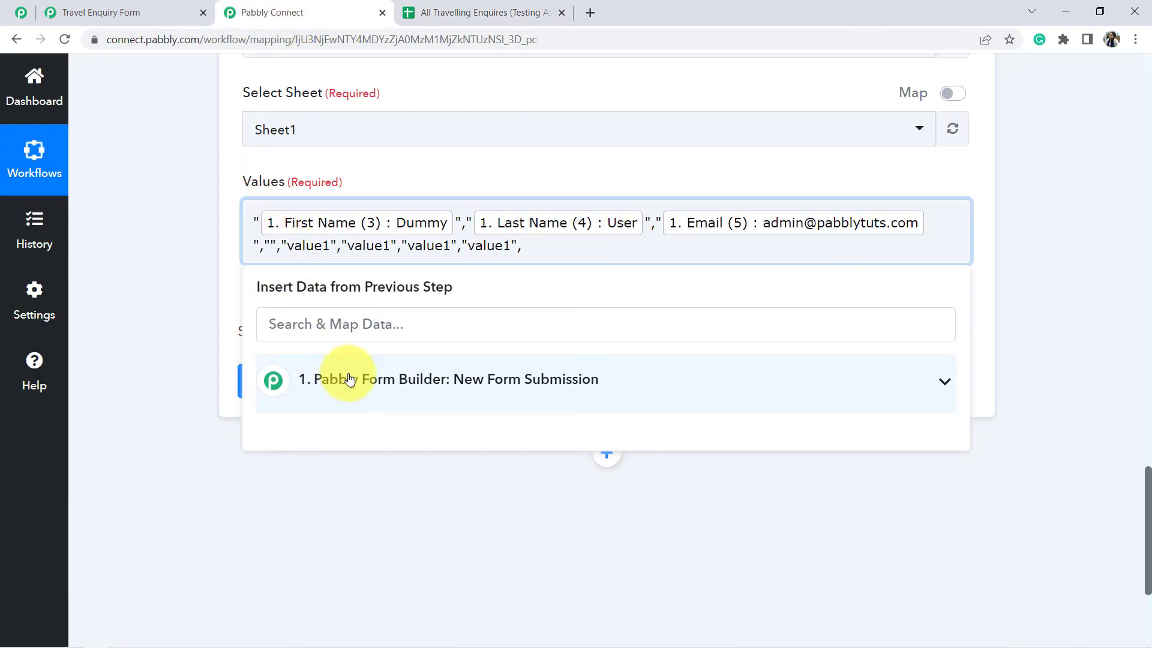
click(318, 324)
click(336, 384)
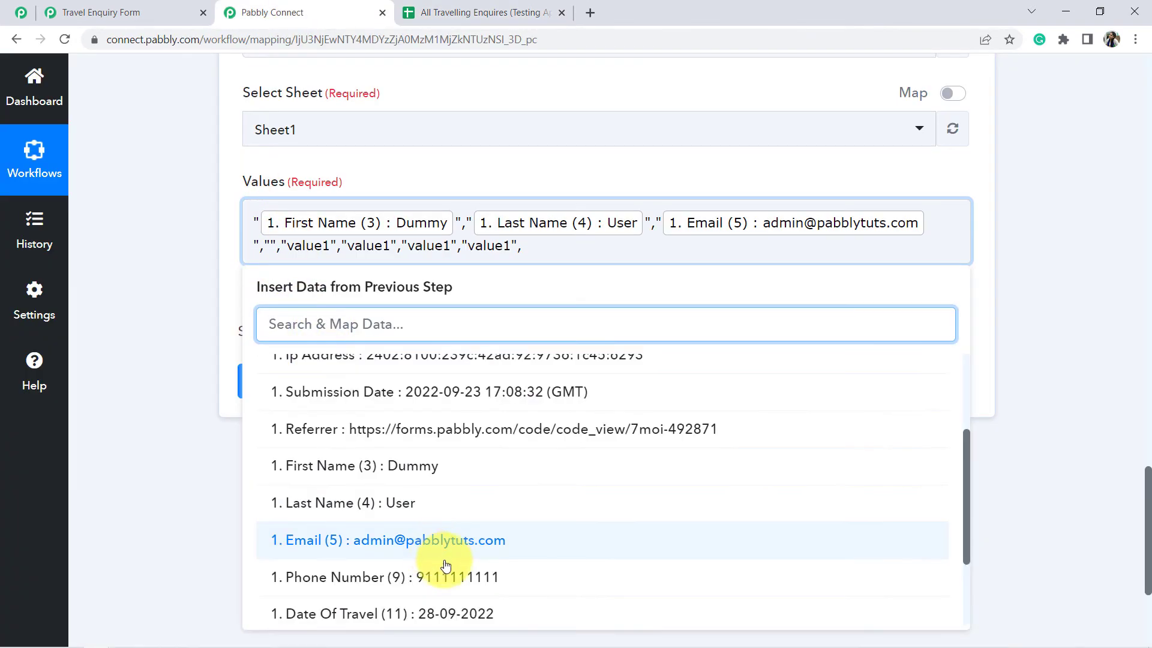
click(447, 576)
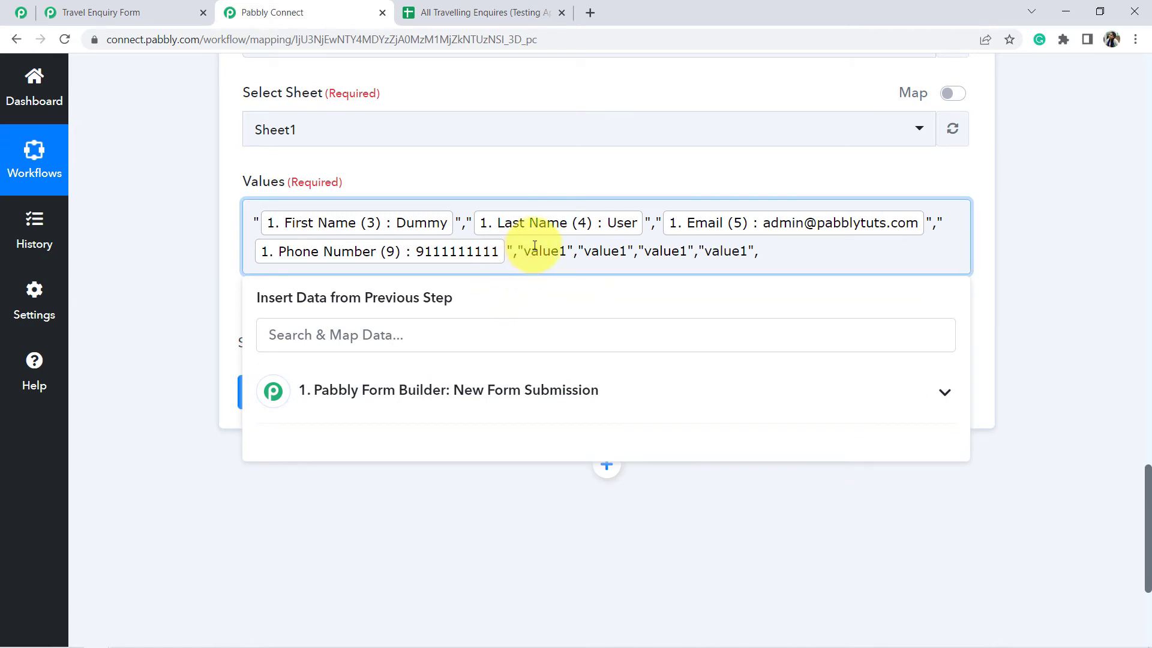
Step: Replace the next placeholder with Date Of Travel, found by searching 'da'
click(480, 10)
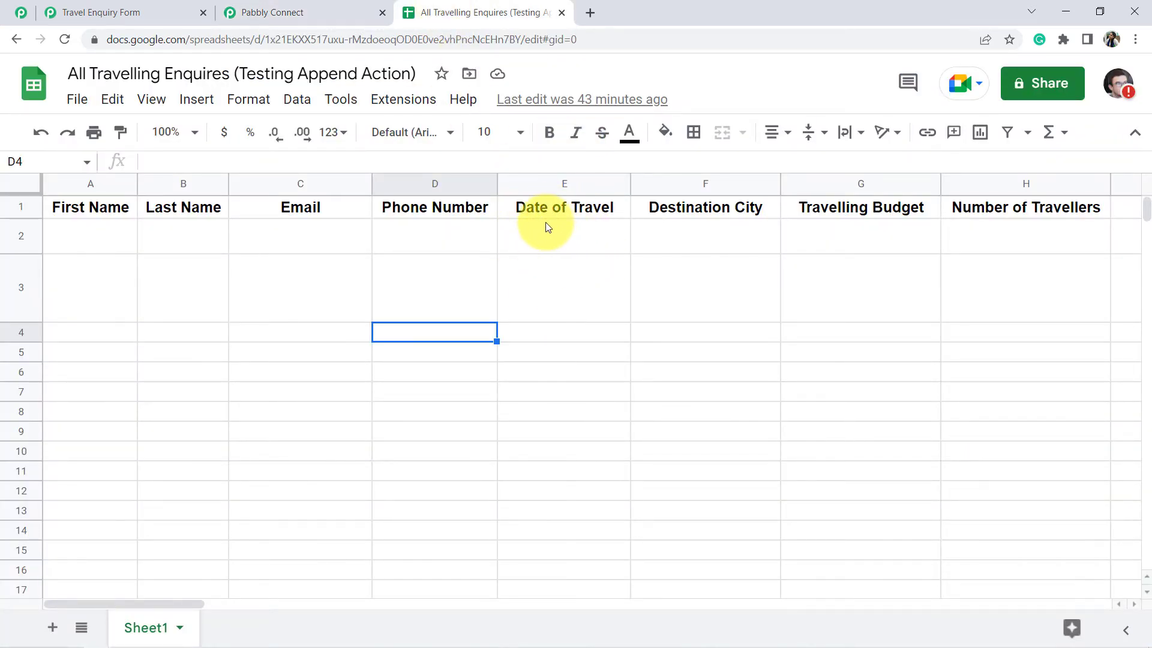
click(258, 12)
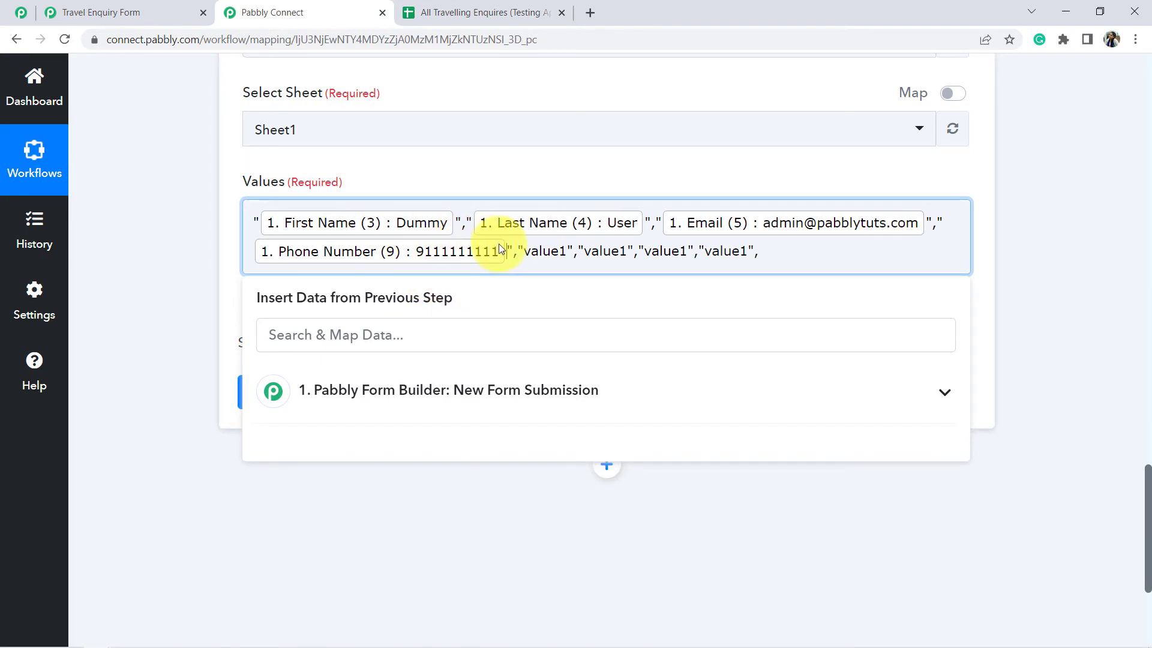
drag(525, 252, 561, 251)
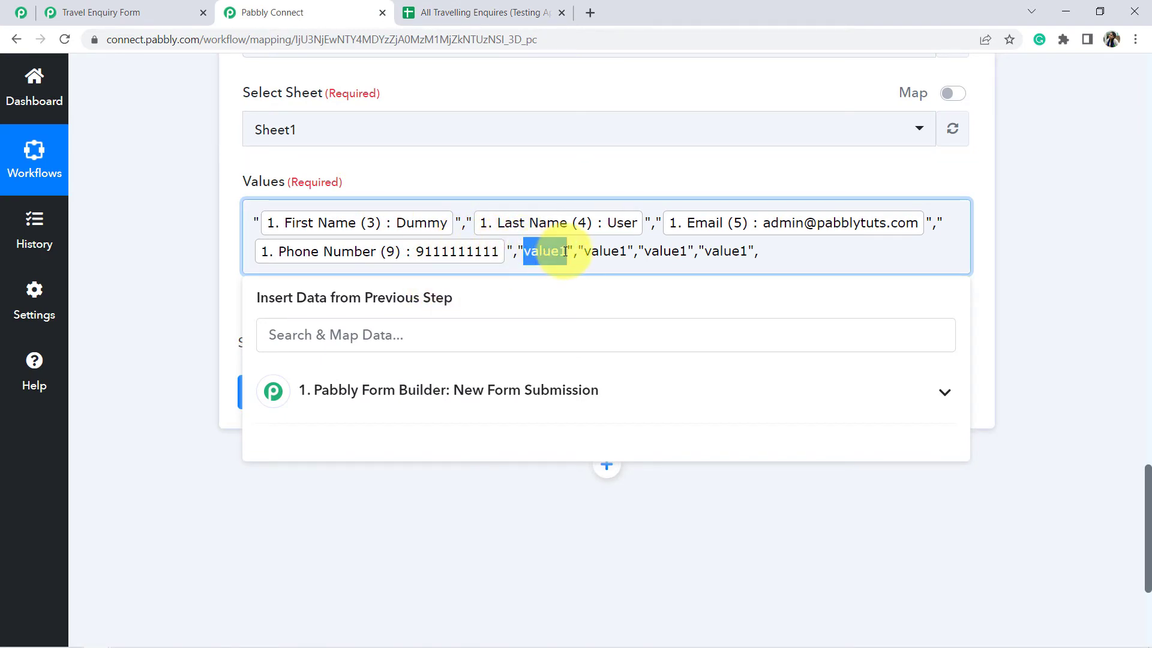
key(BackSpace)
click(373, 330)
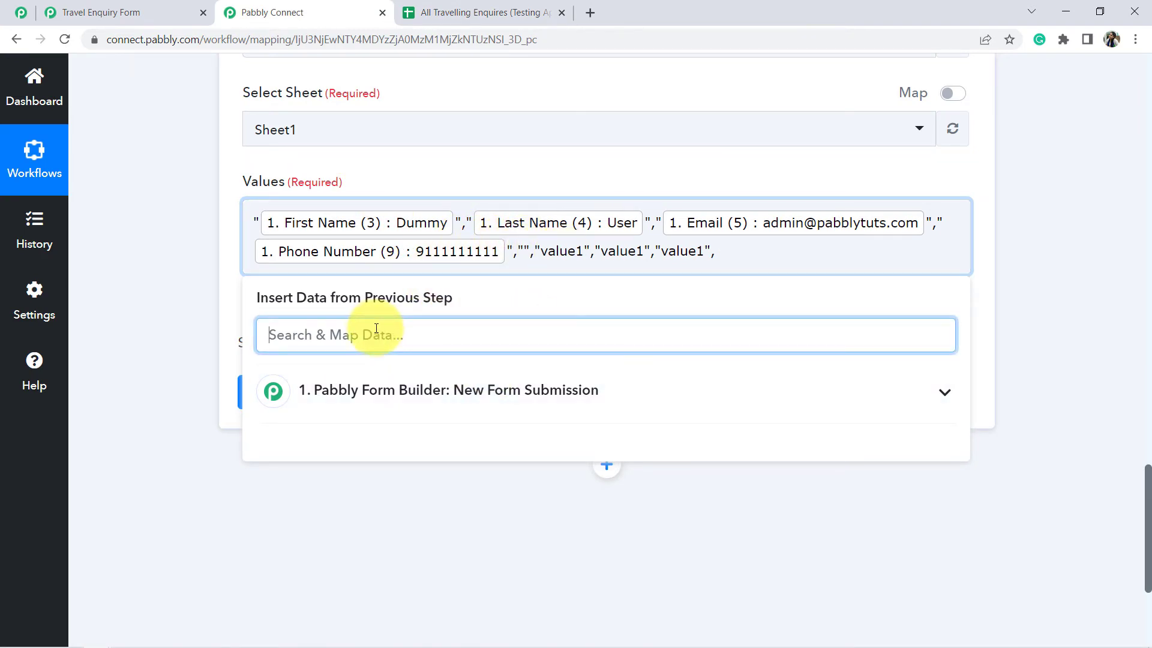
text(date)
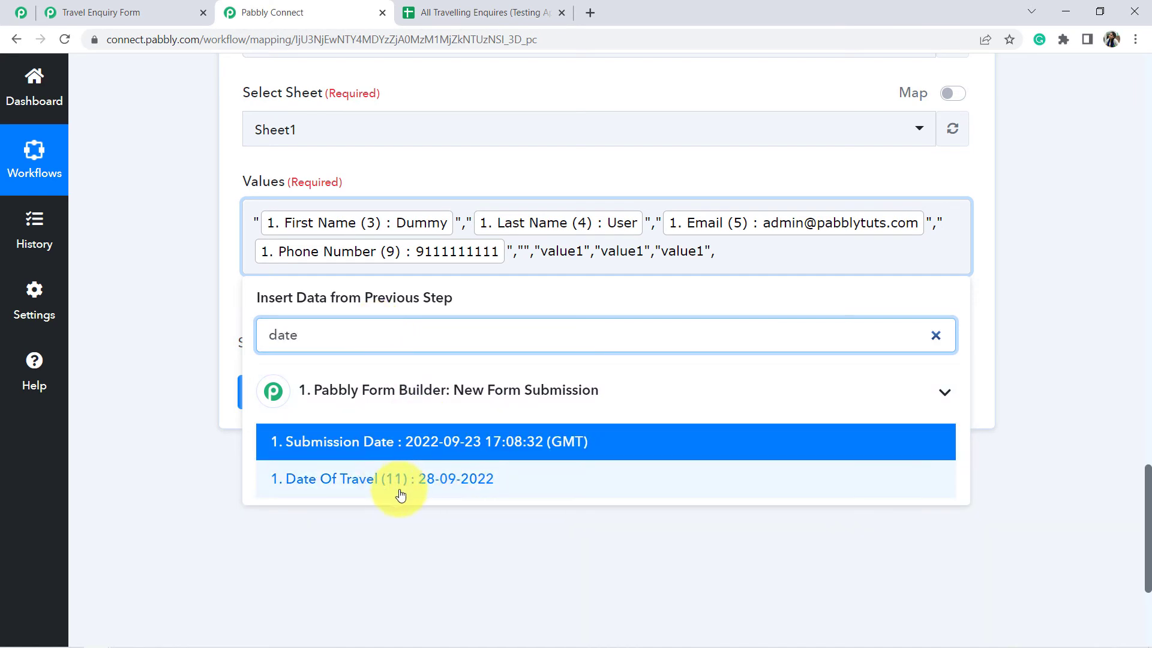
click(419, 483)
Step: Replace the next placeholder with Destination City, found by searching 'dest'
click(456, 11)
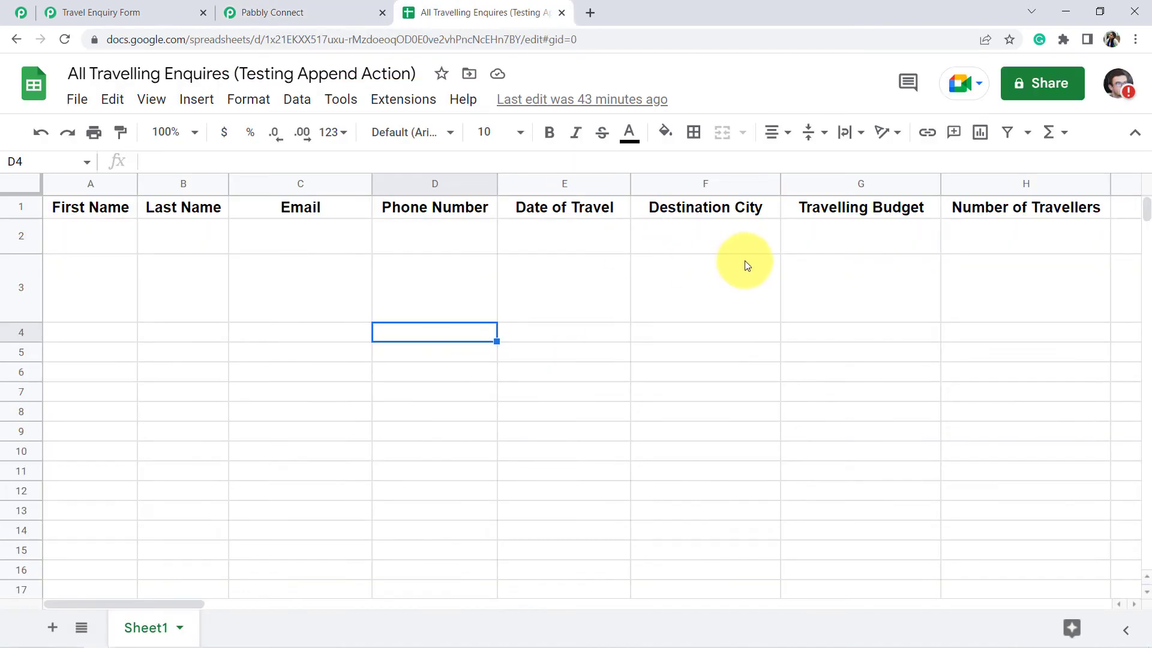
click(366, 18)
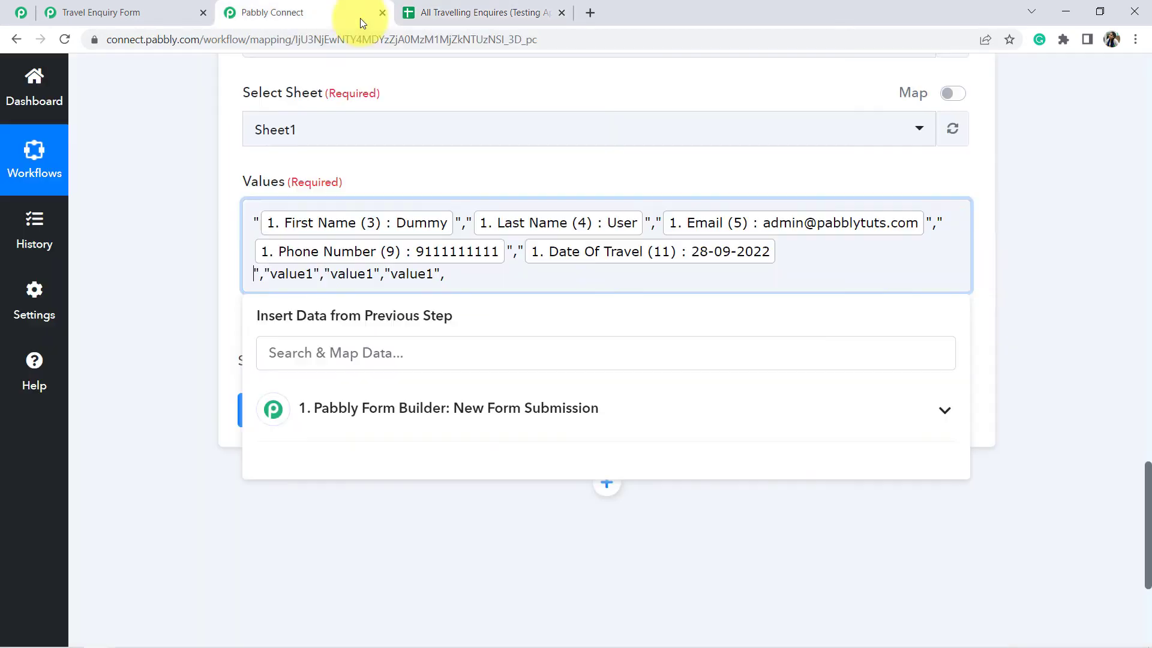
click(273, 277)
drag(274, 277, 314, 276)
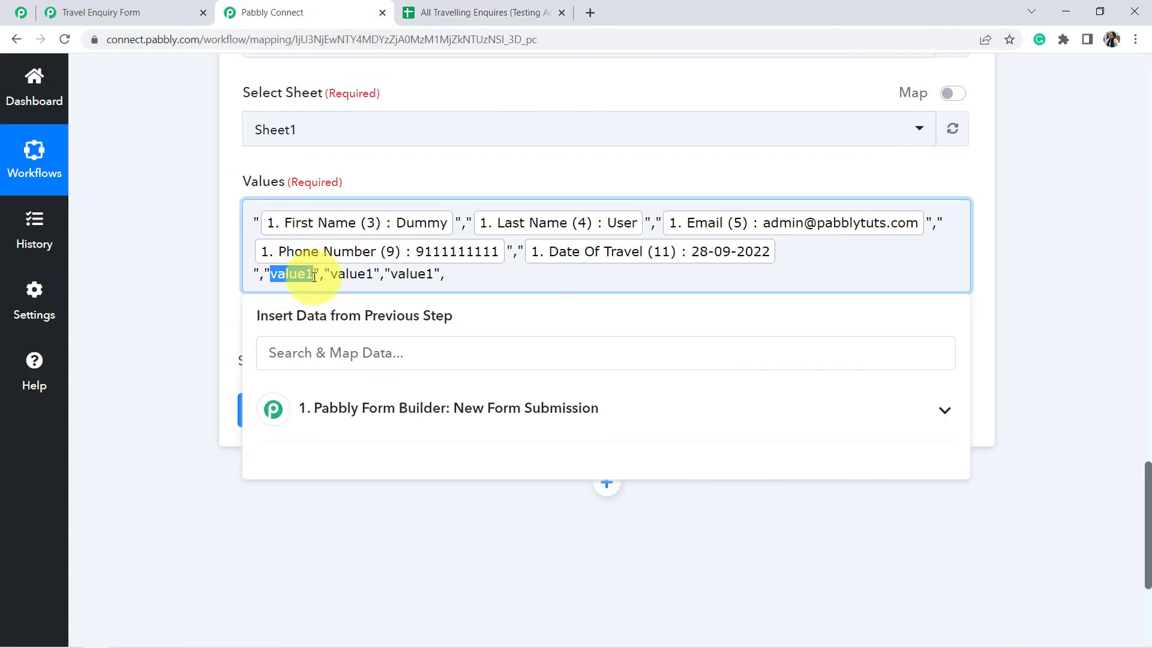
key(BackSpace)
click(366, 336)
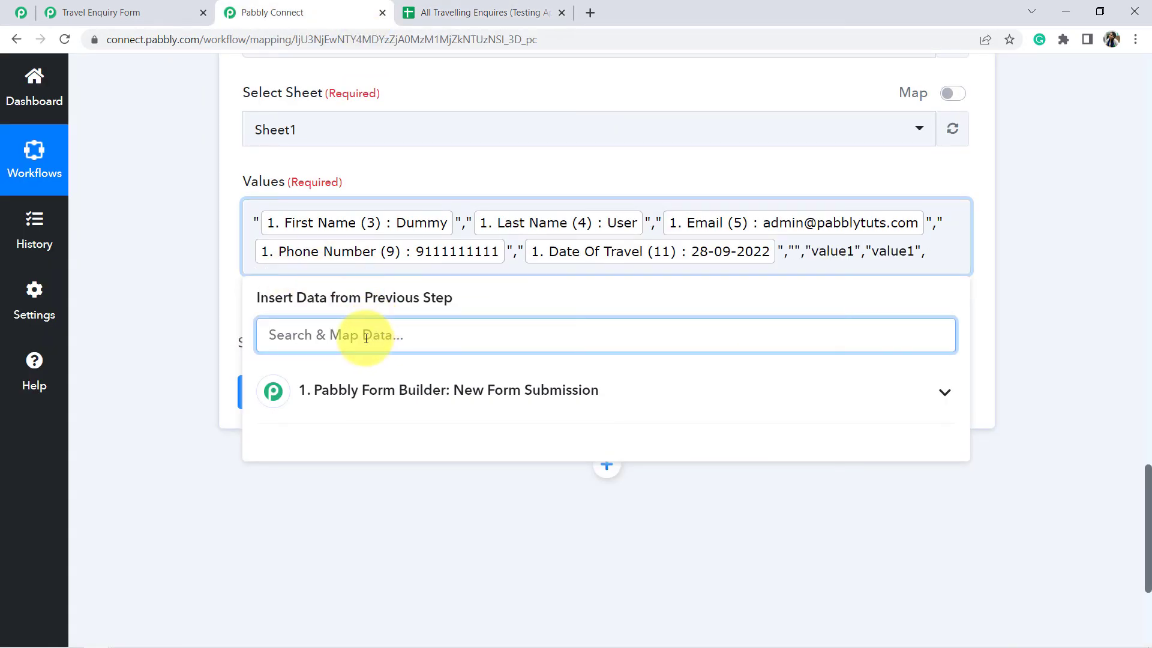
text(dest)
click(462, 442)
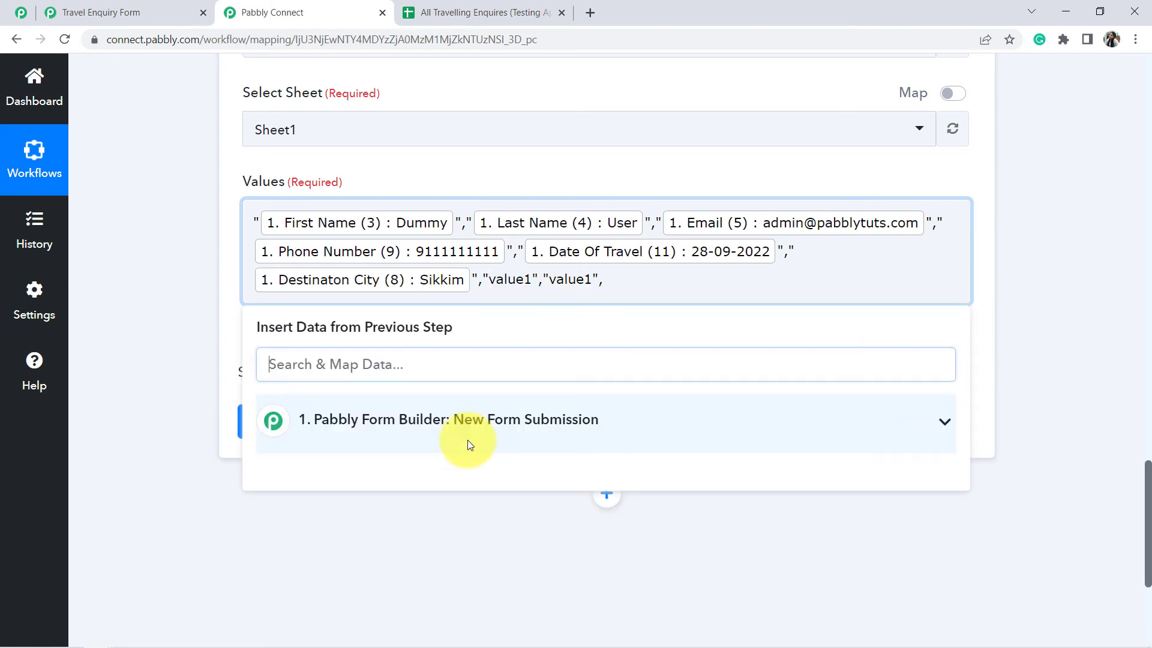
Step: Replace the next placeholder with Travelling Budget, found by searching 'tr'
drag(512, 281, 532, 282)
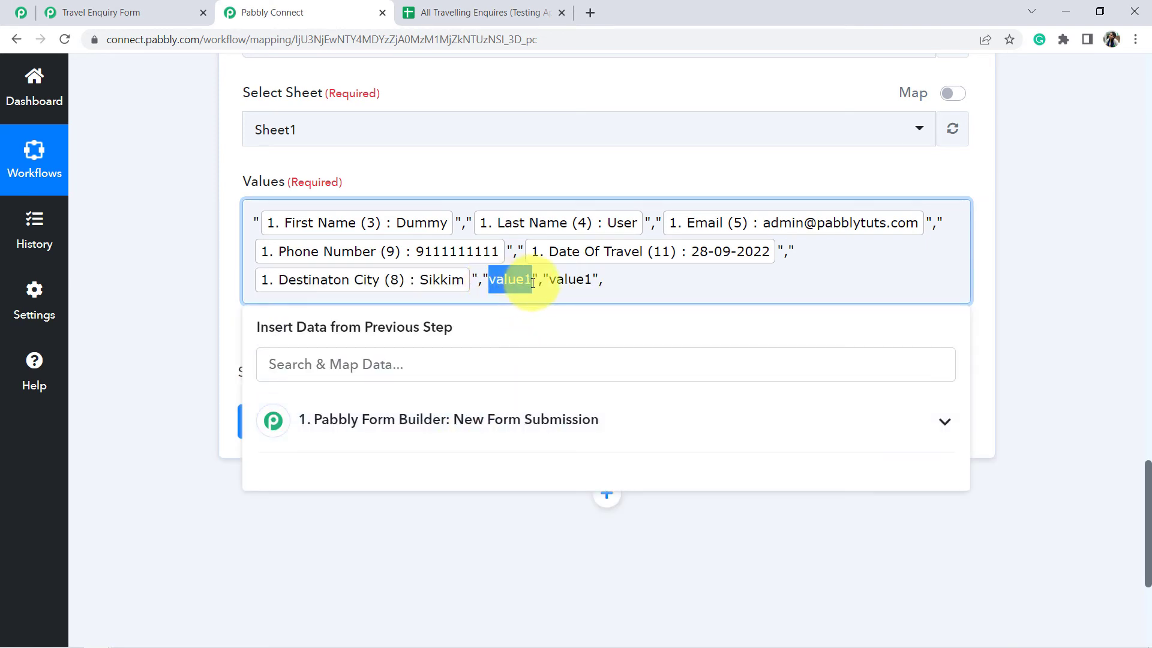
key(BackSpace)
click(474, 12)
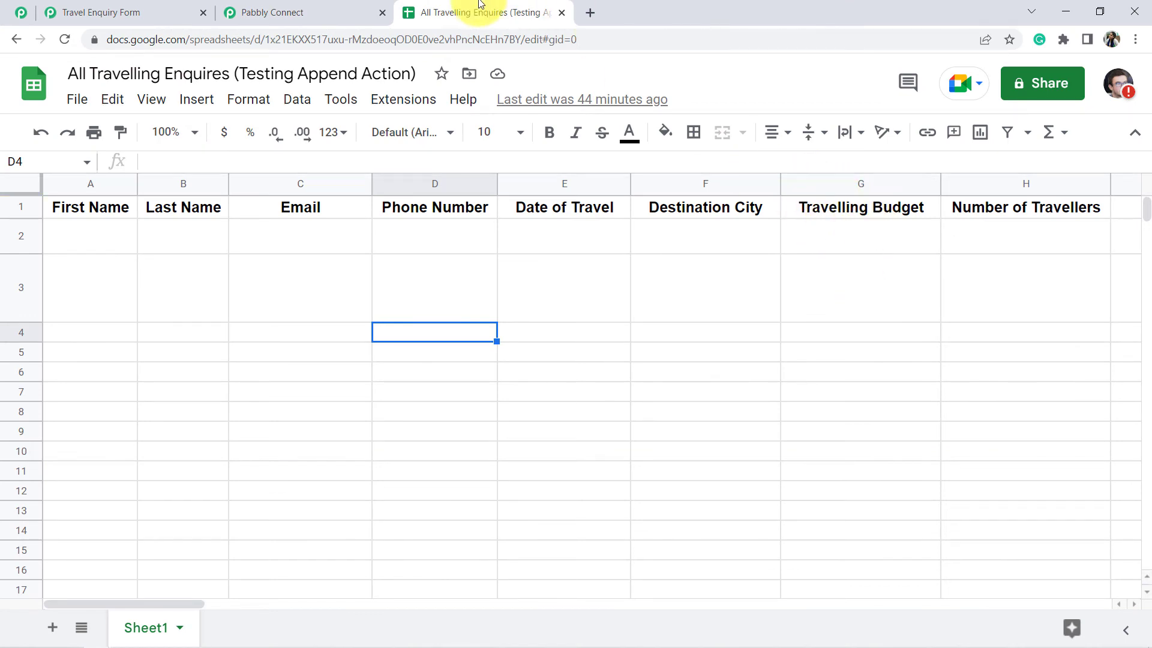
click(319, 11)
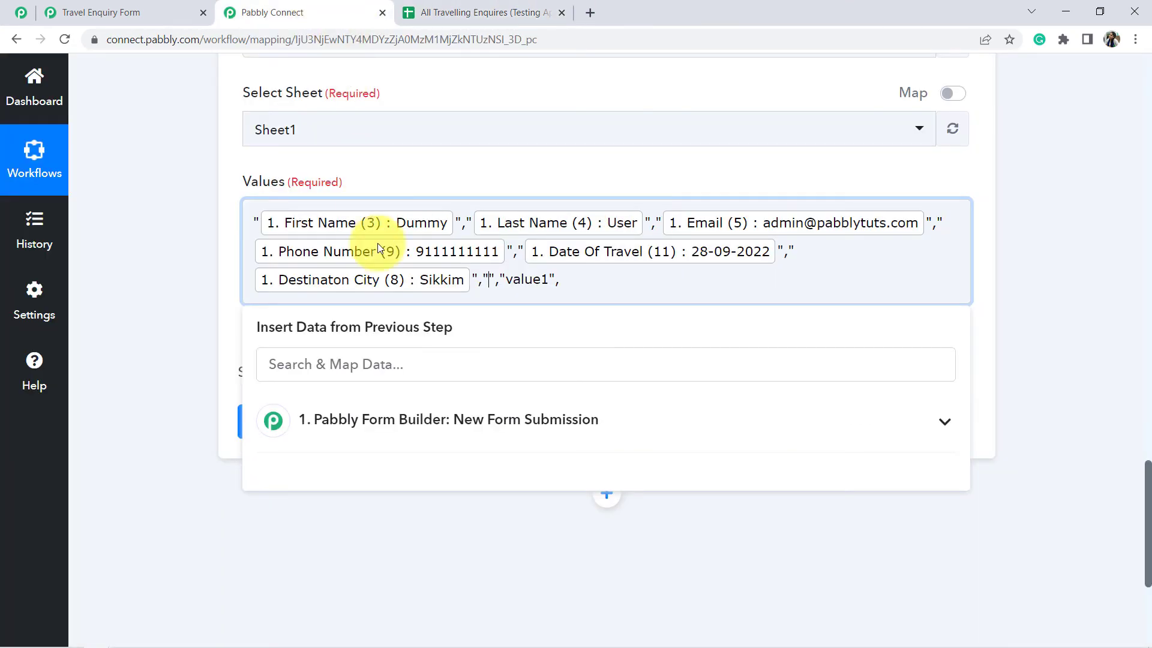
click(347, 361)
text(tr)
key(Return)
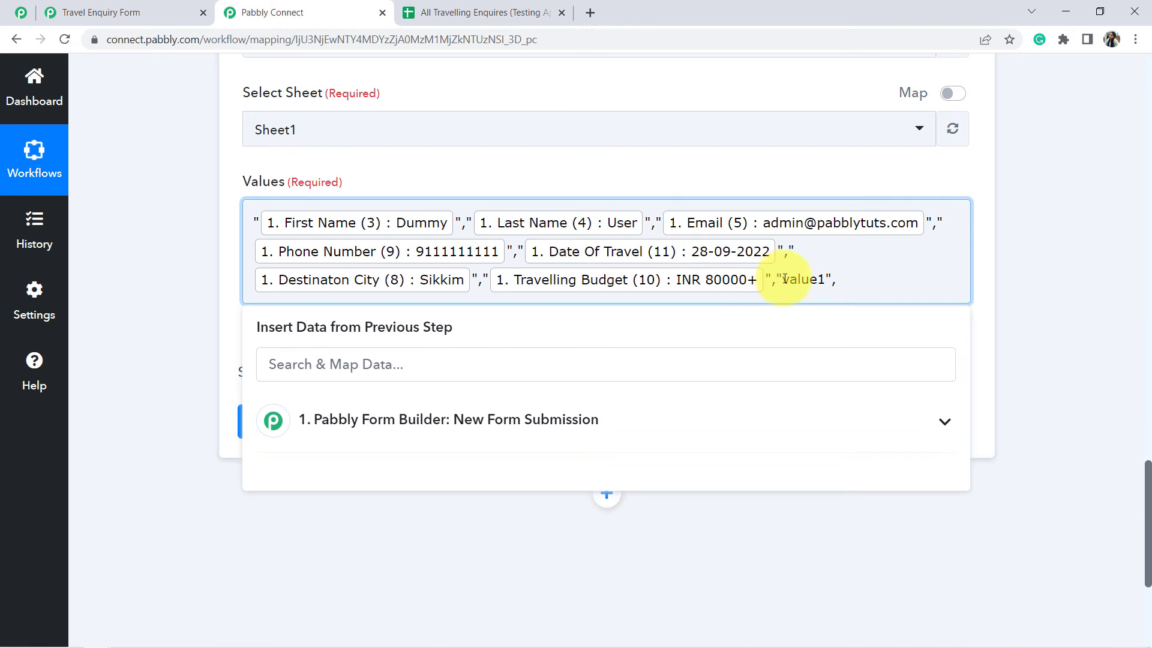
Step: Fill the last slot with Number Of Travellers, found by searching 'trave'
key(BackSpace)
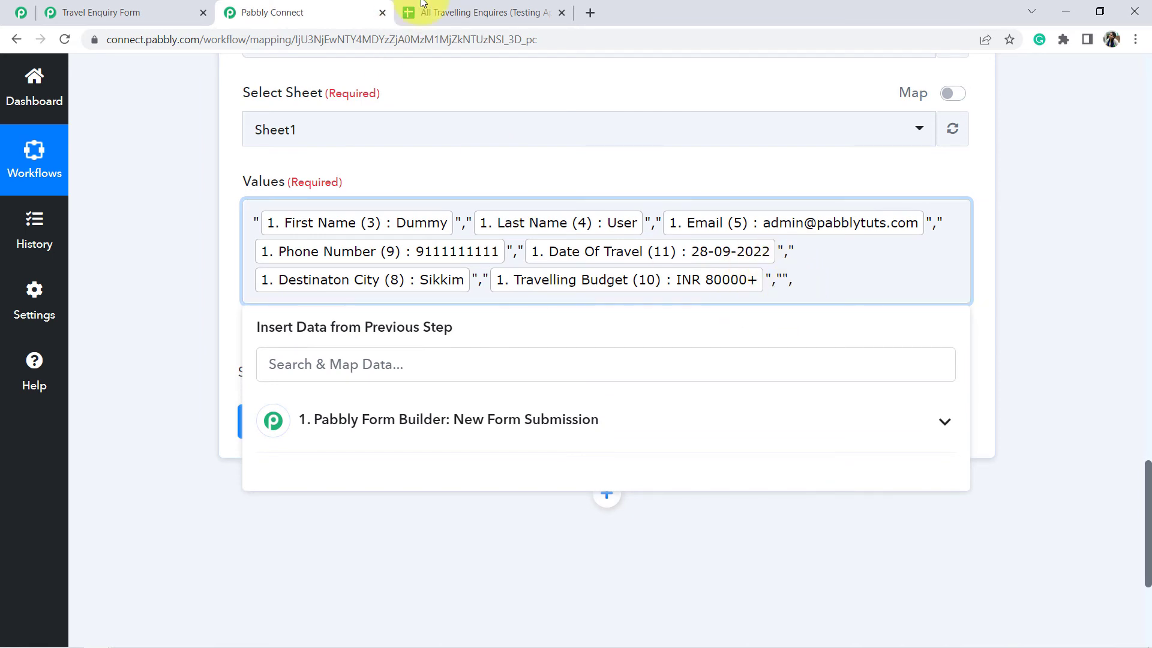
click(444, 12)
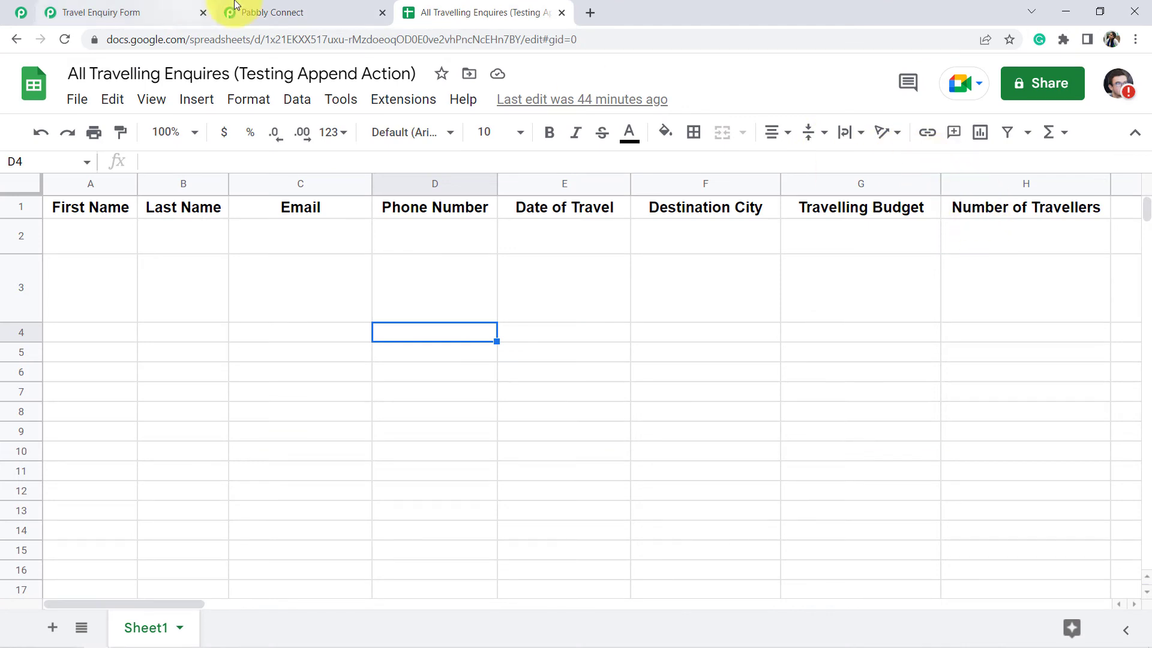
click(270, 12)
click(401, 423)
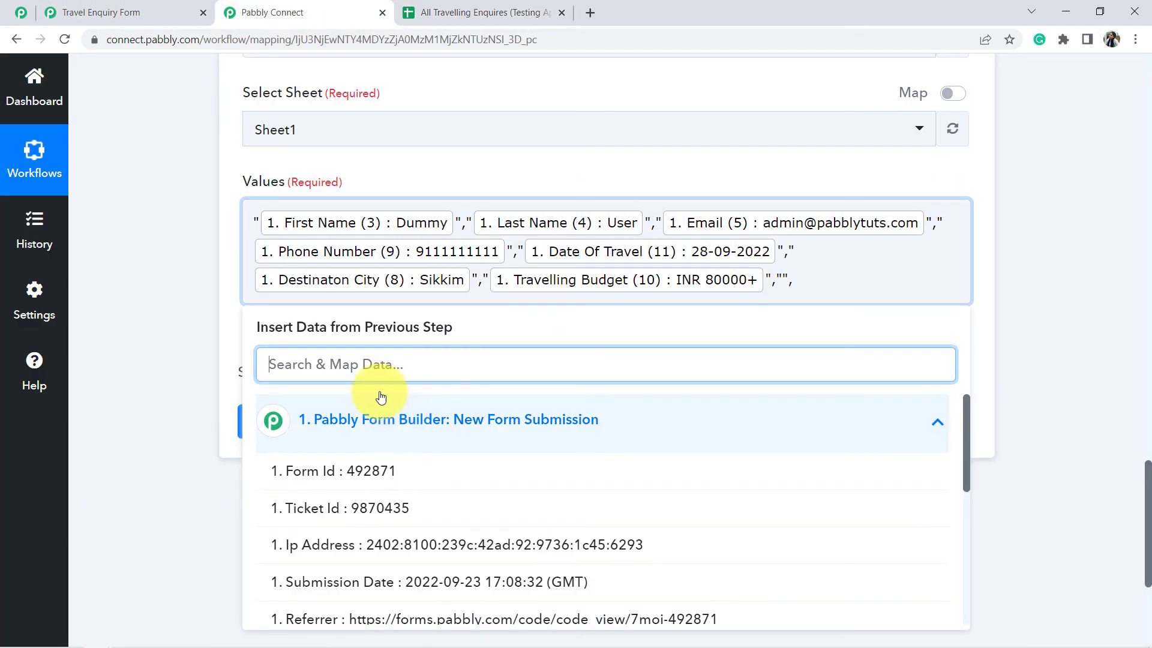
text(trav)
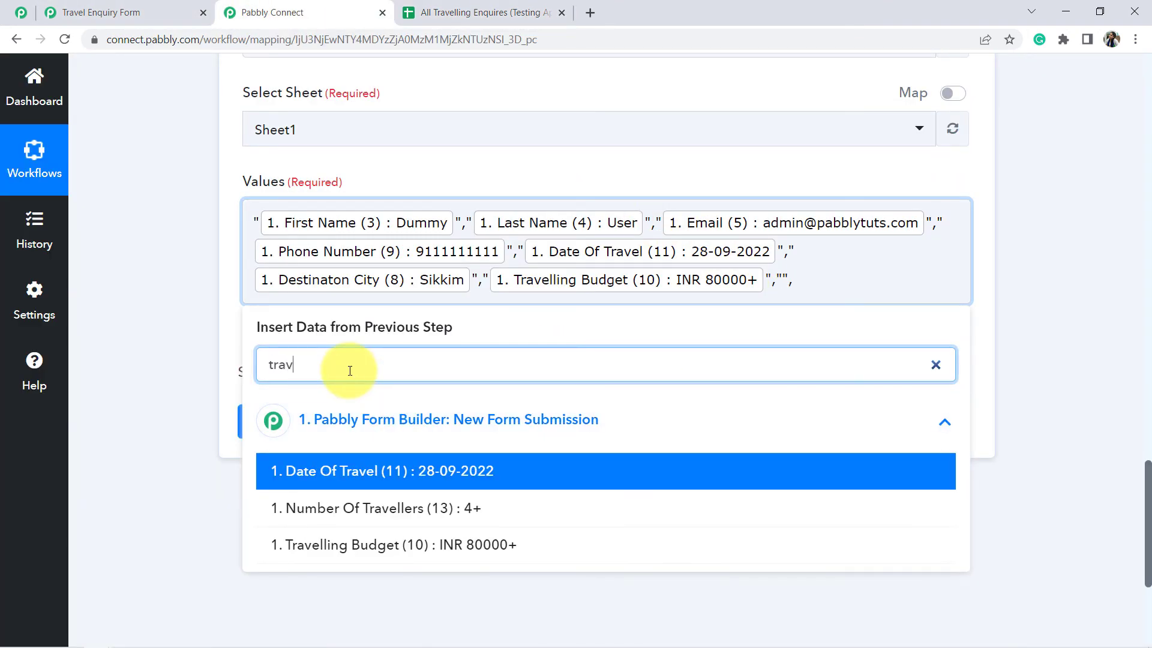
text(e)
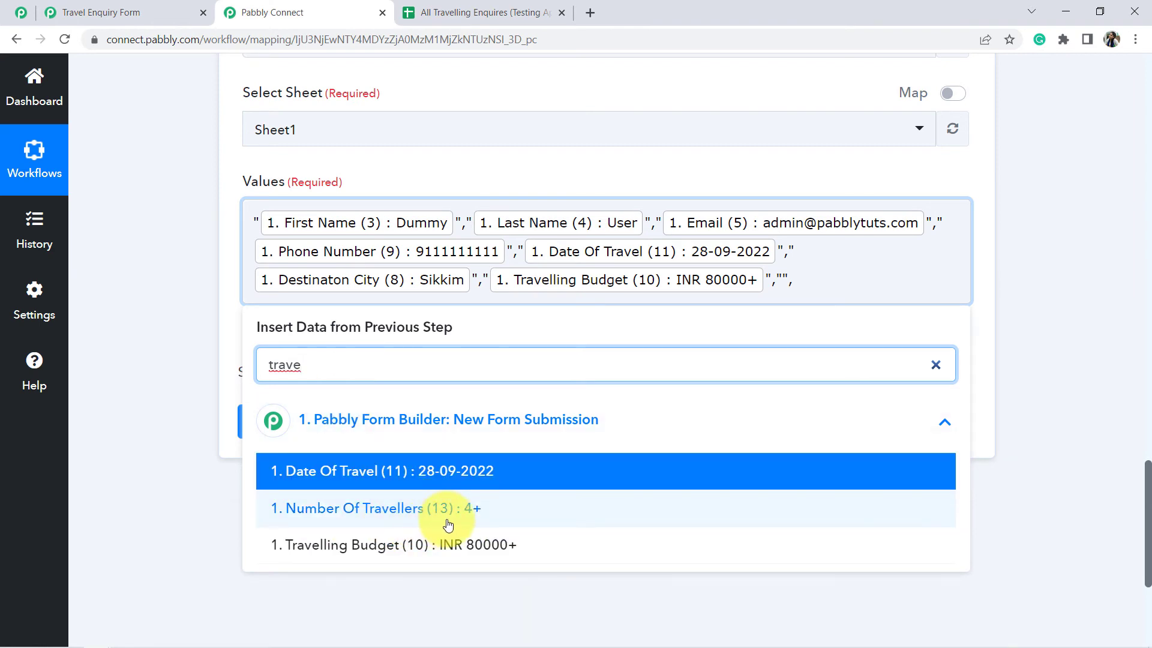
click(428, 519)
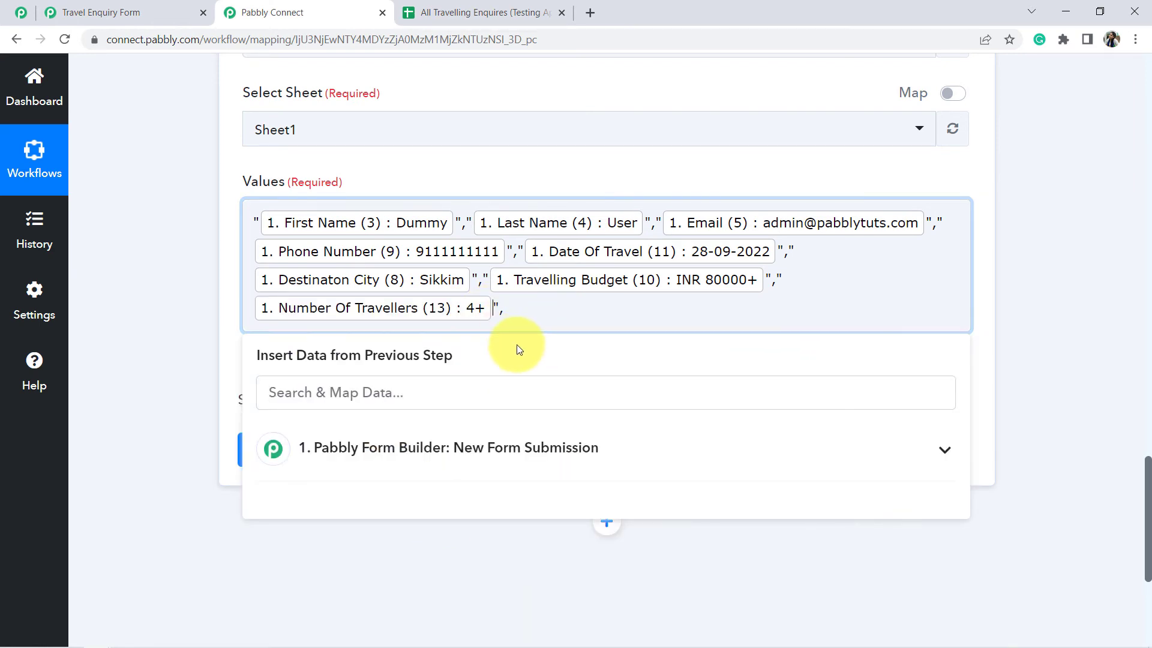
click(183, 373)
scroll(256, 416, up, 1)
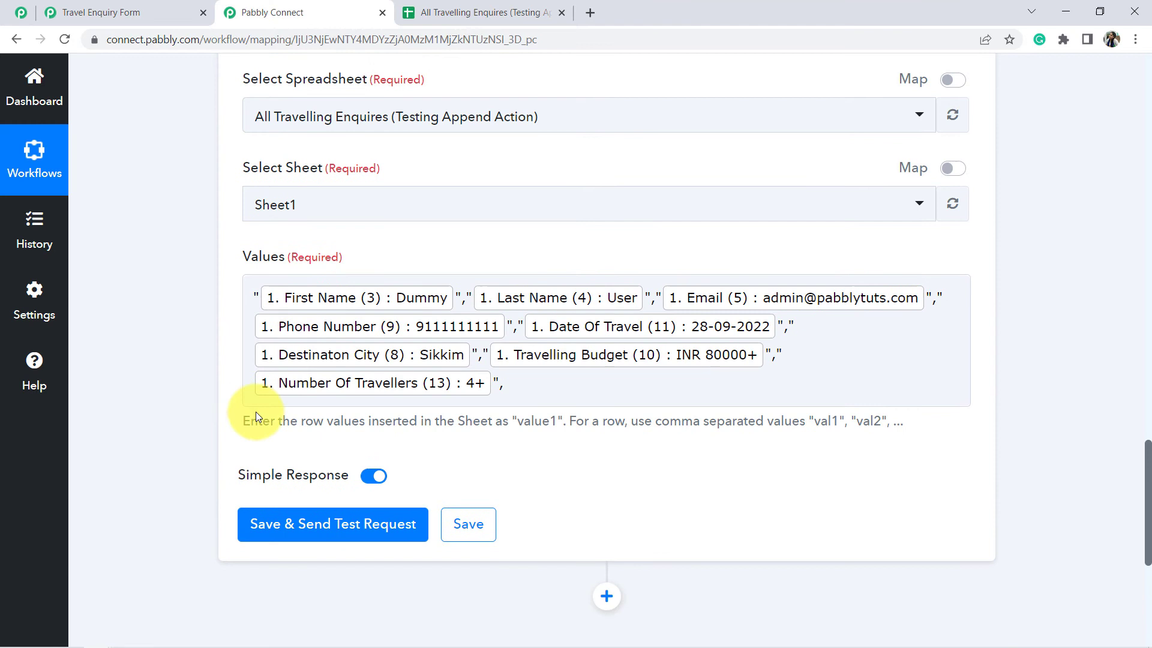
Step: Send a test append request, which returns a 400 Invalid JSON payload error
click(279, 514)
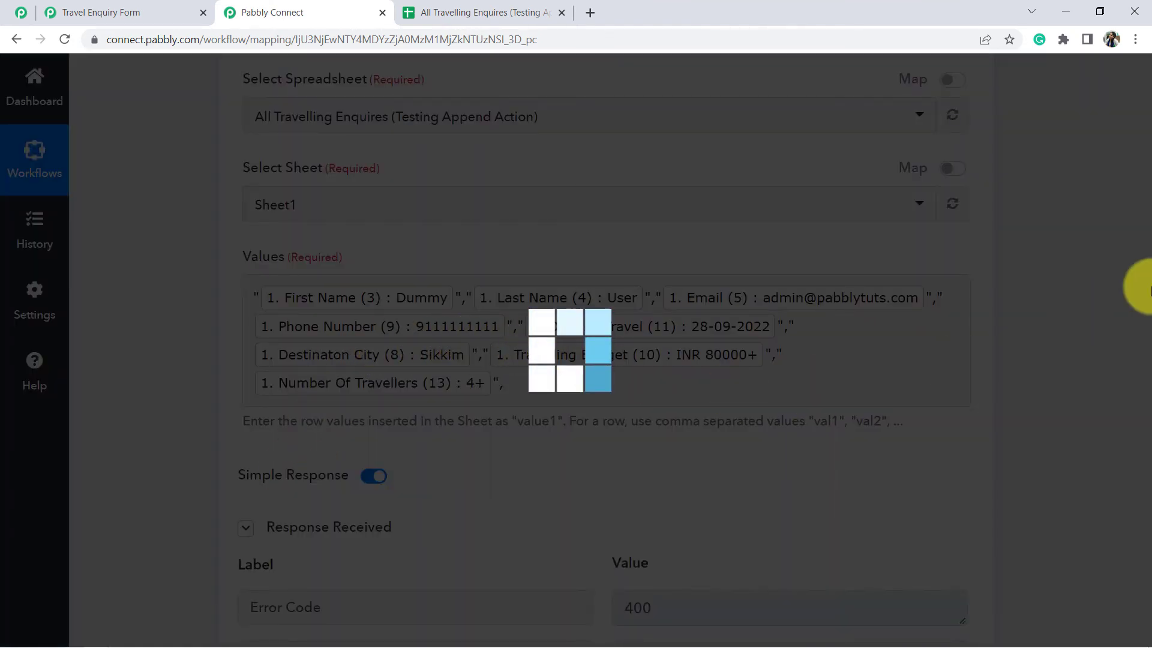
scroll(1104, 321, down, 4)
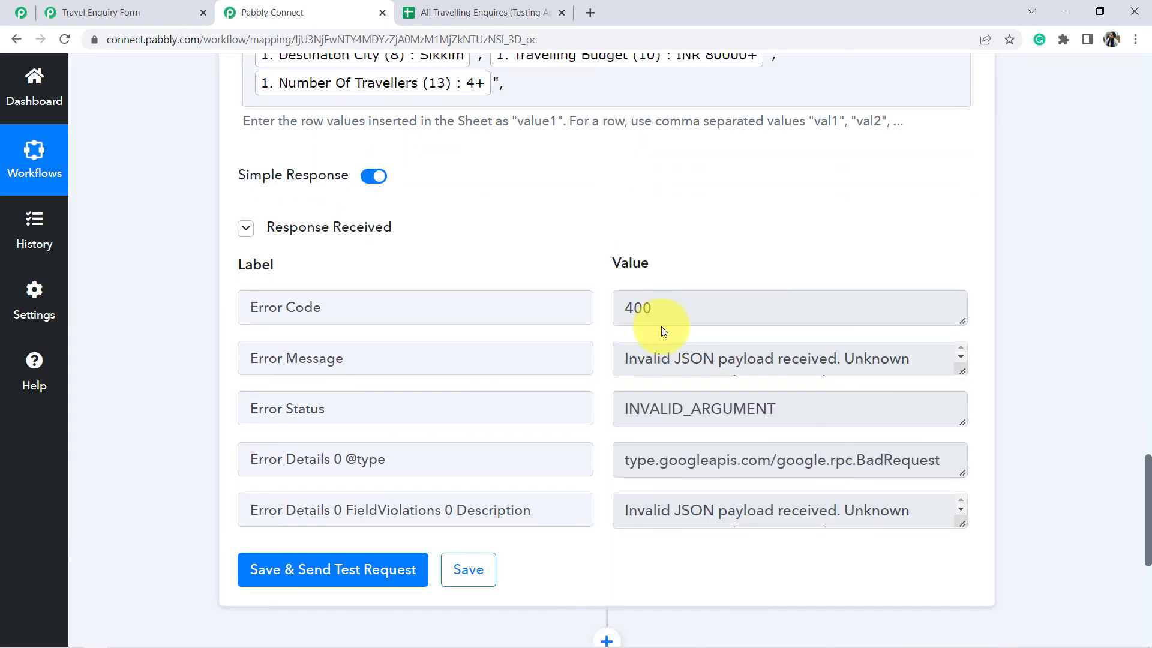
scroll(663, 331, up, 1)
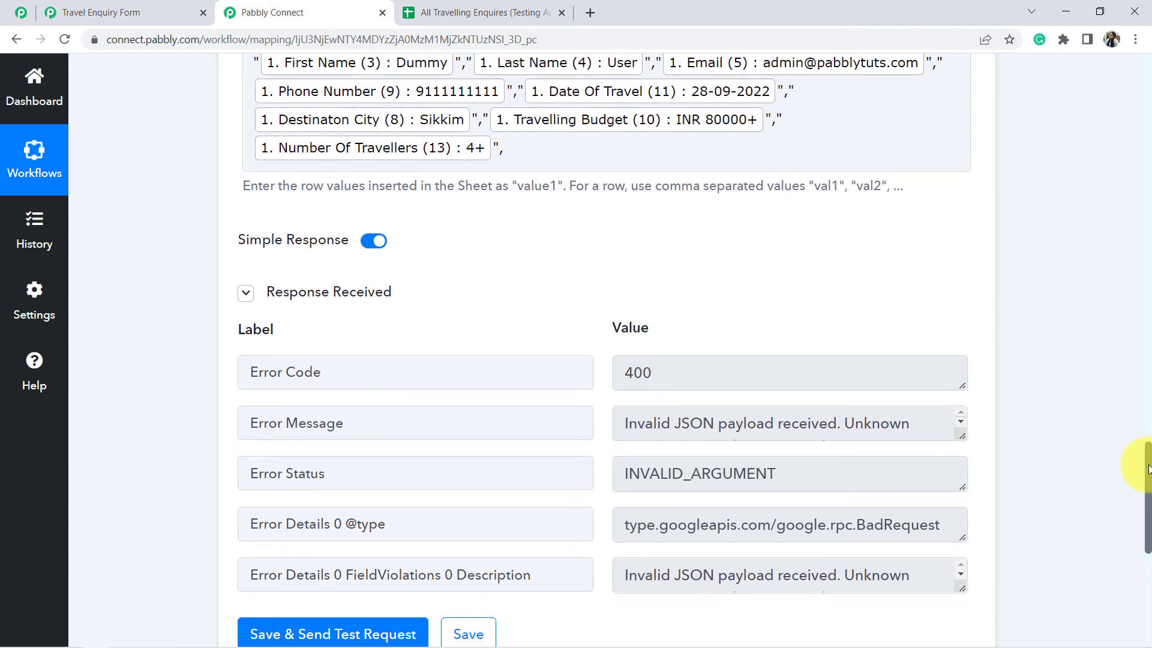
Step: Delete the trailing comma after Number Of Travellers in the Values field
drag(1147, 469, 1147, 453)
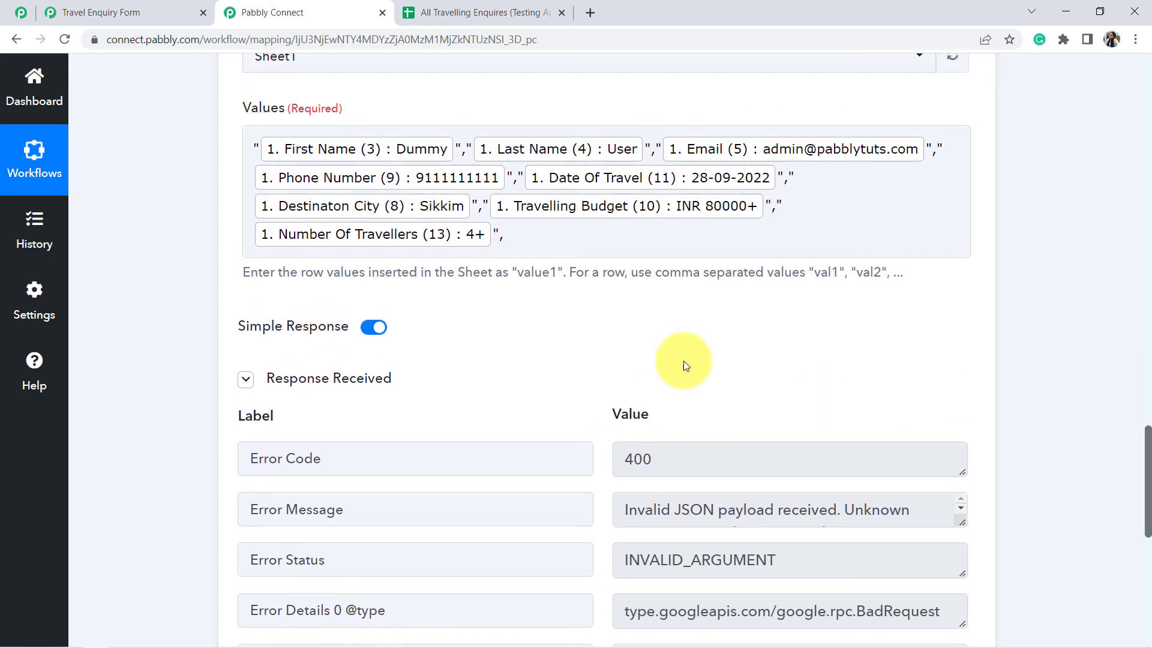
click(487, 237)
click(515, 237)
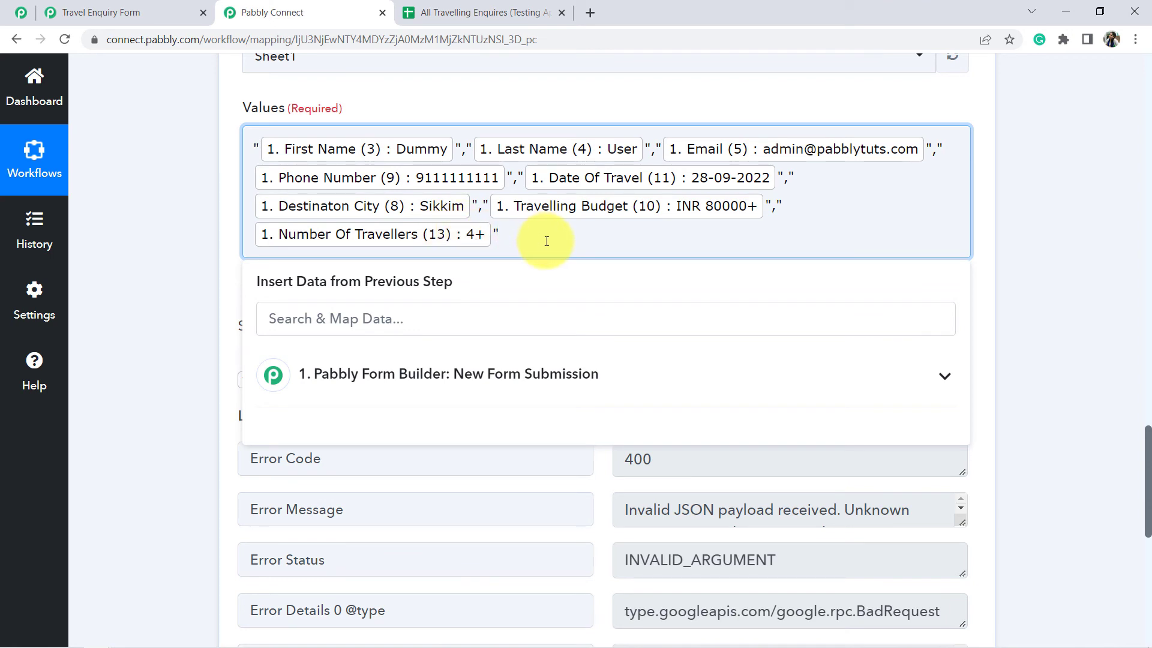
Step: Resend the test request, now updating Sheet1!A2:H2 with 1 row and 8 cells
click(212, 300)
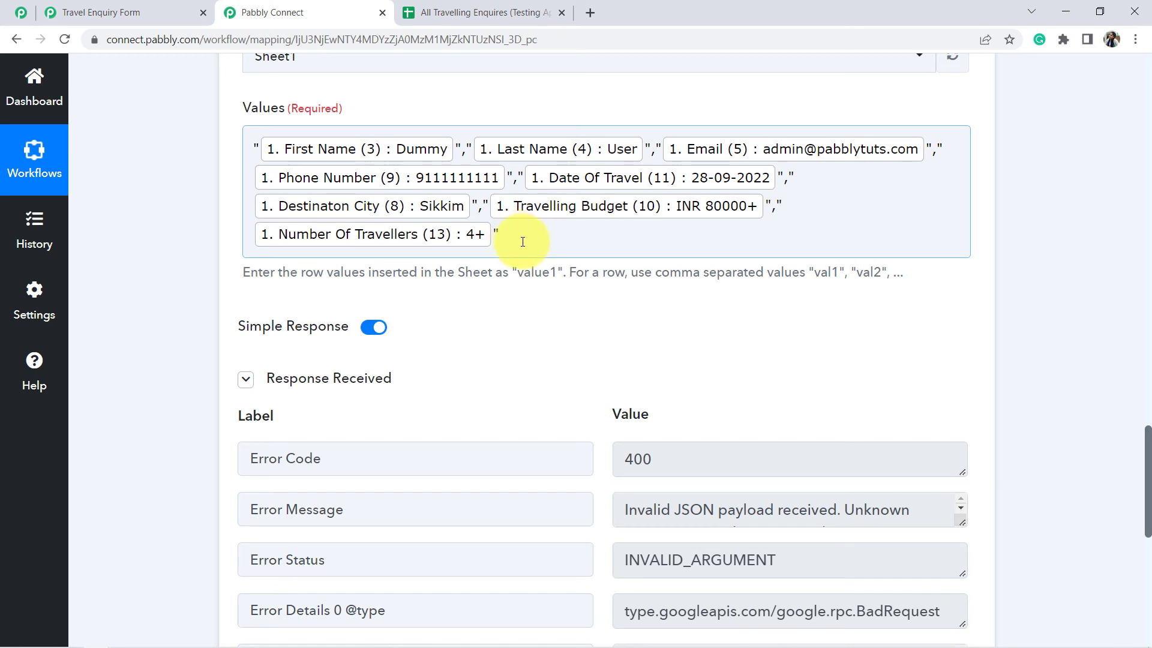
scroll(524, 327, down, 7)
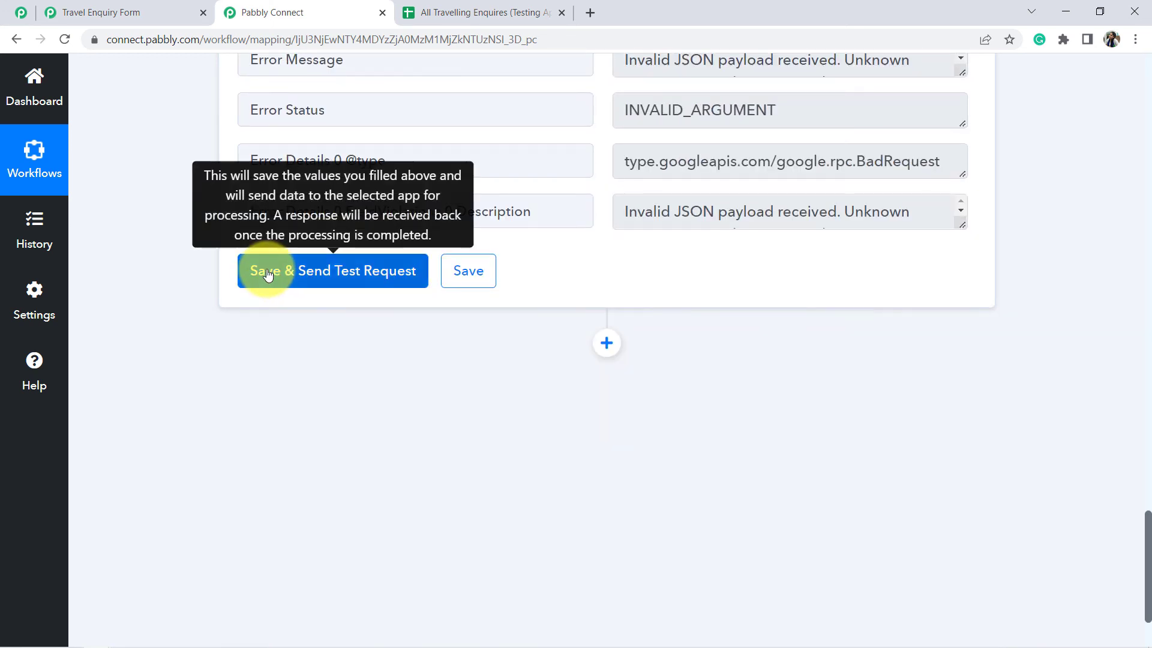
click(267, 275)
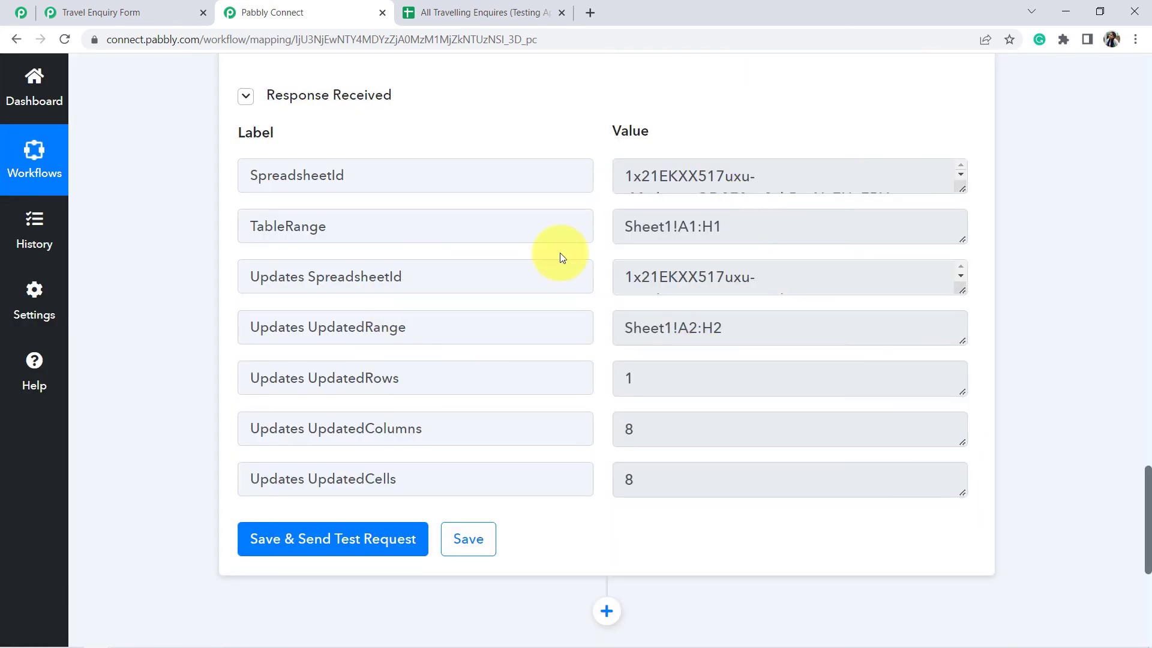
Step: Check row 2 shows Dummy, User, email, phone, 28-09-2022, Sikkim, INR 80000+, 4+
click(451, 4)
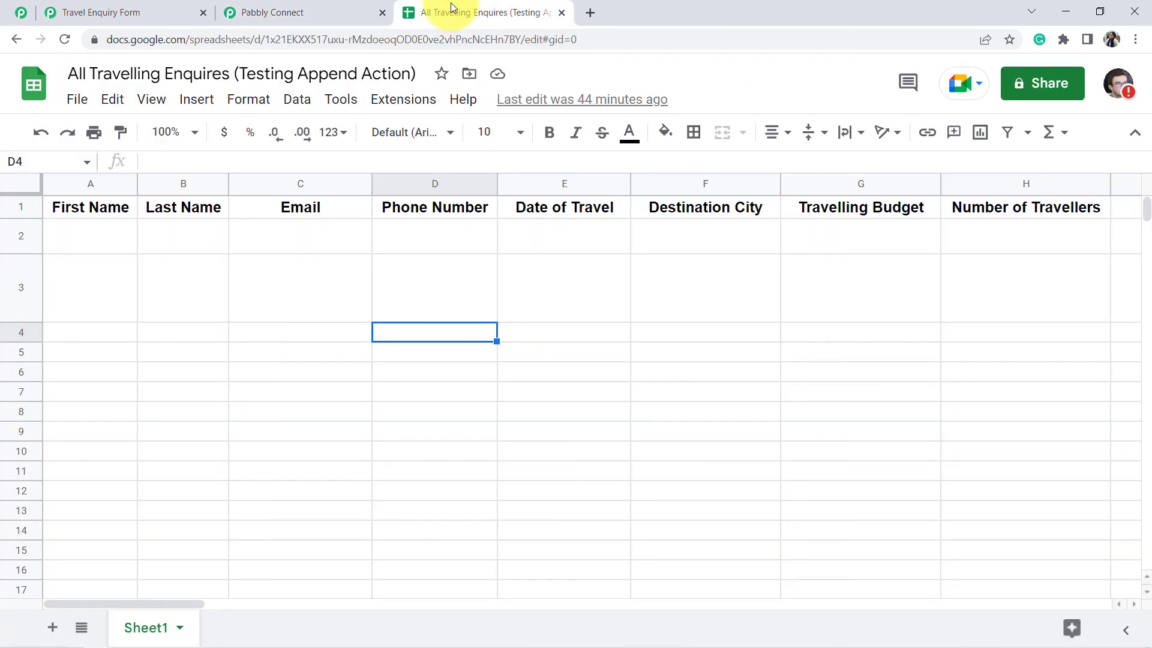
click(327, 308)
click(76, 243)
click(217, 236)
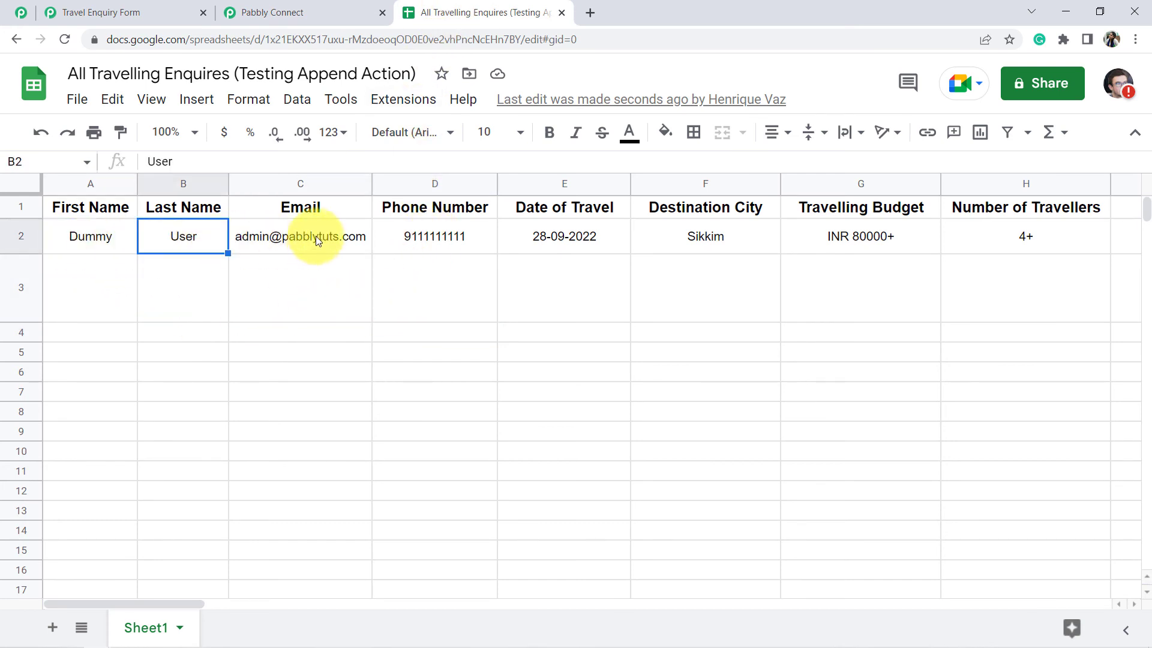
click(307, 234)
click(440, 235)
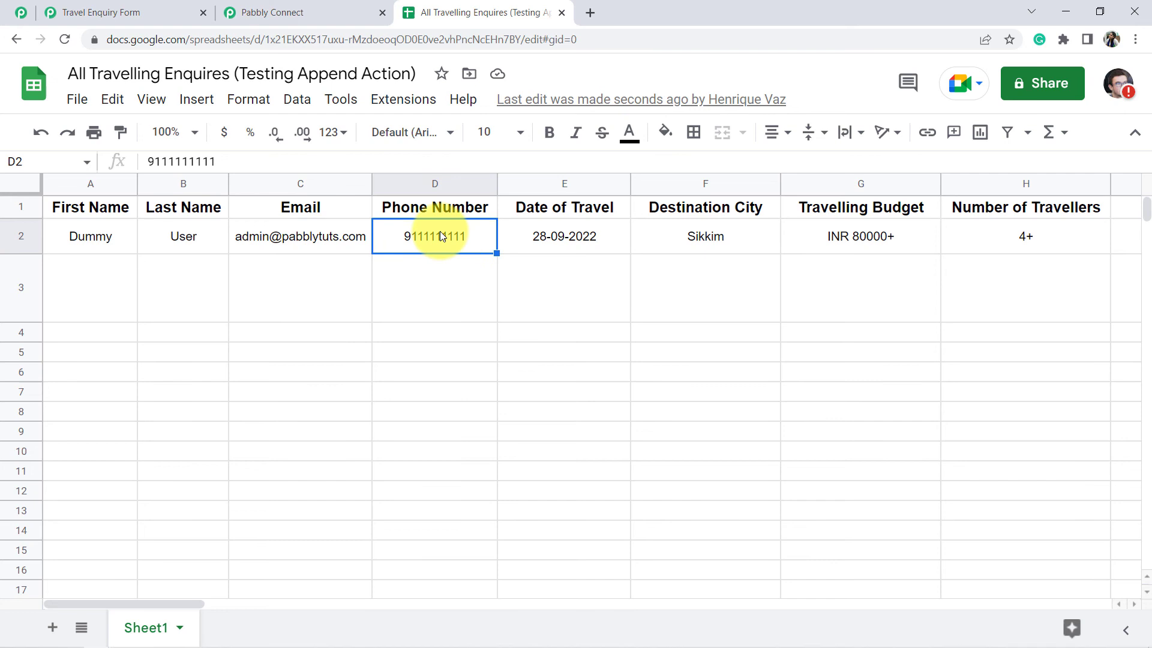
click(556, 216)
click(715, 234)
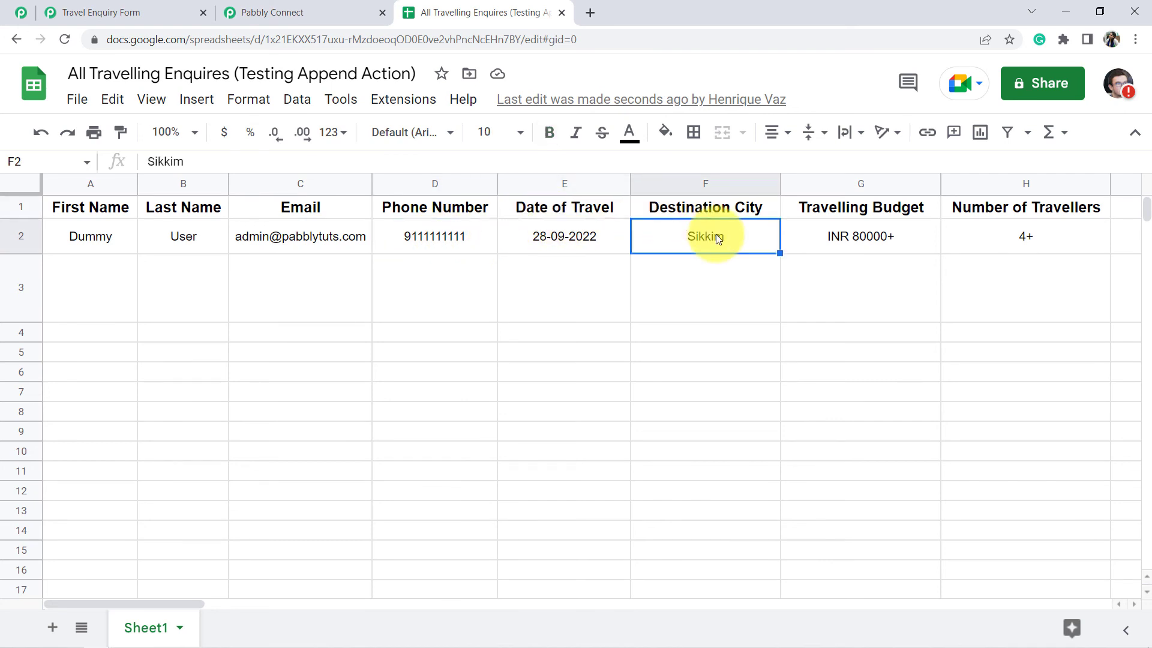
click(833, 237)
click(1005, 231)
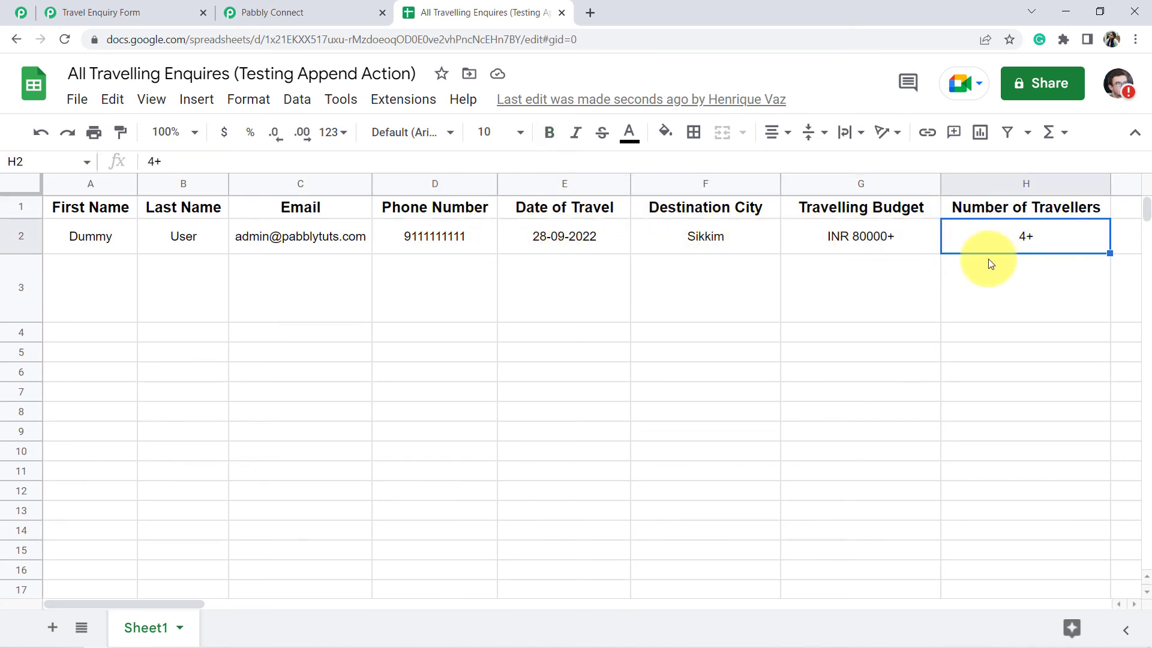
click(326, 12)
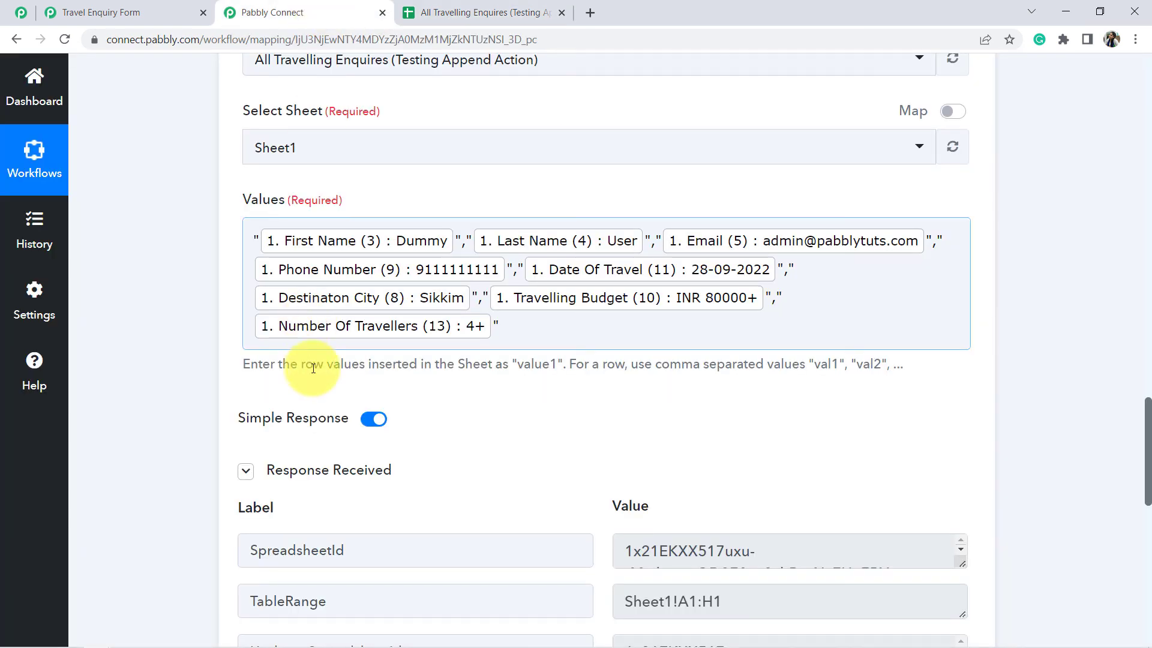
Step: Review the Append Values settings and the list of other Google Sheets action events
scroll(270, 362, up, 7)
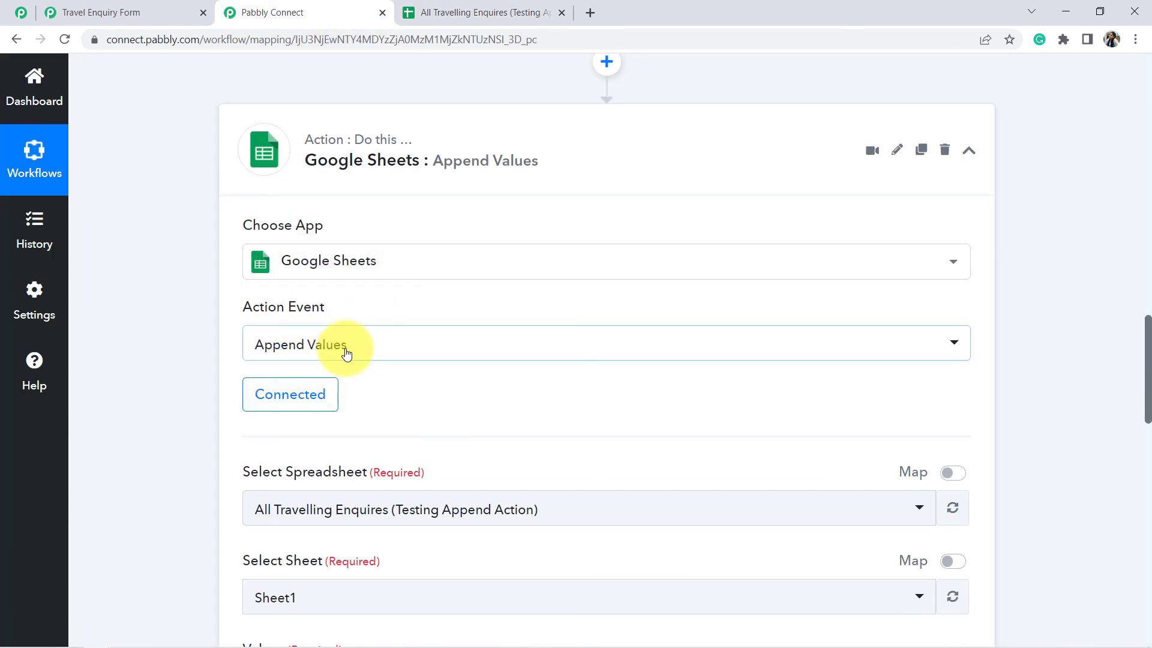
scroll(417, 397, down, 5)
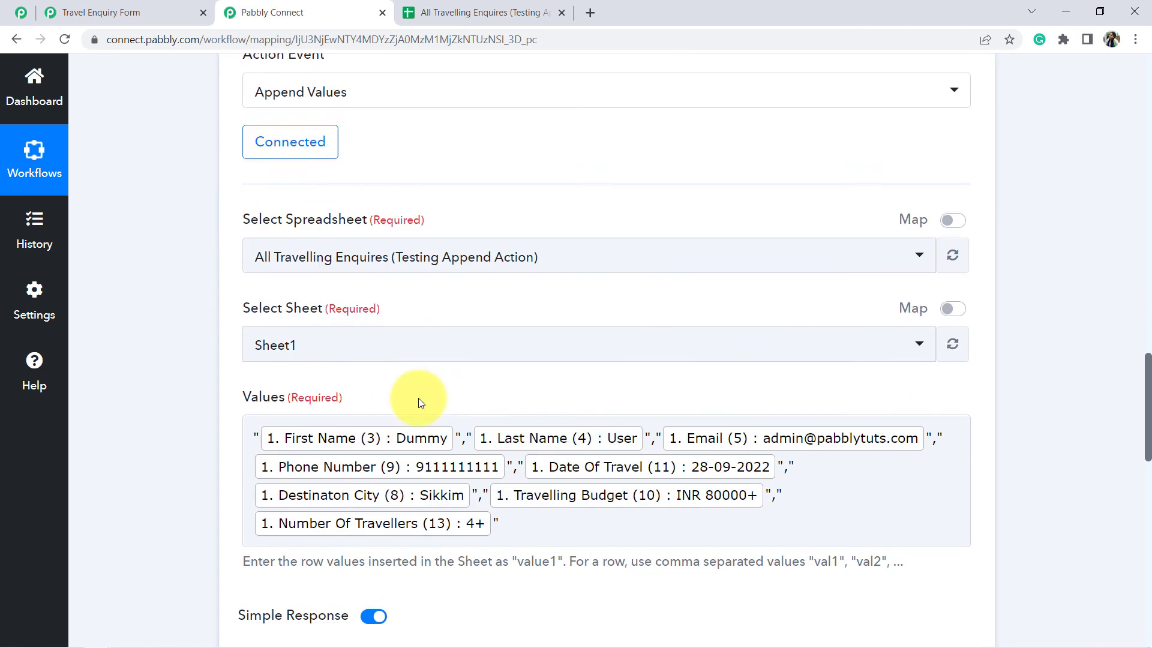
scroll(444, 378, down, 1)
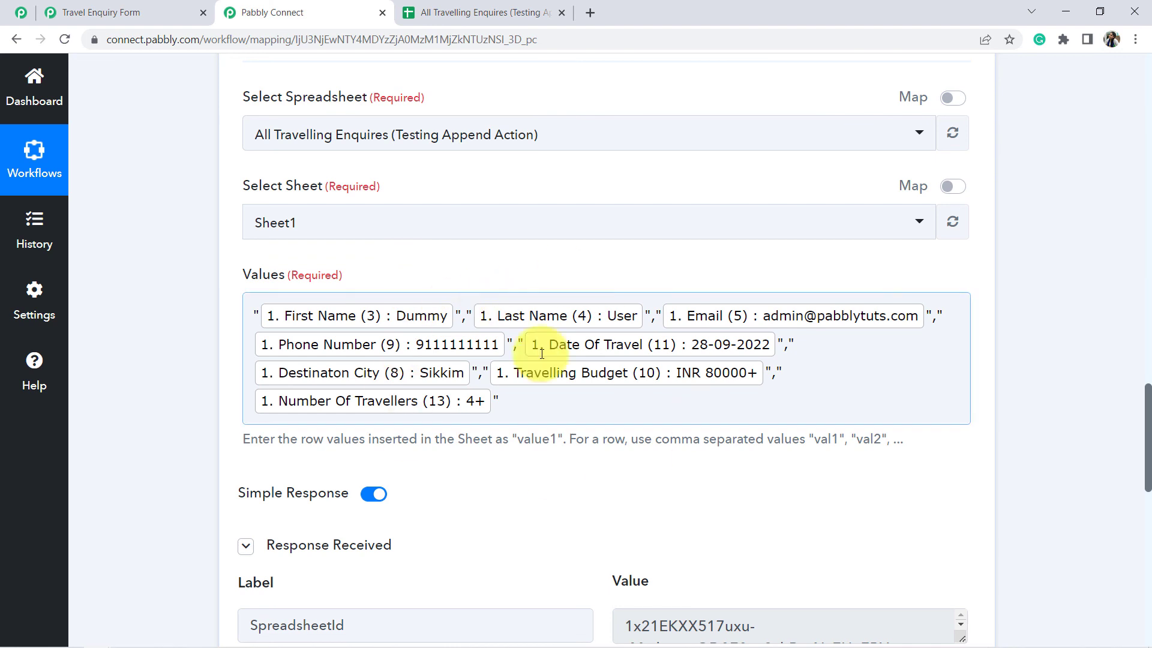
scroll(217, 373, up, 6)
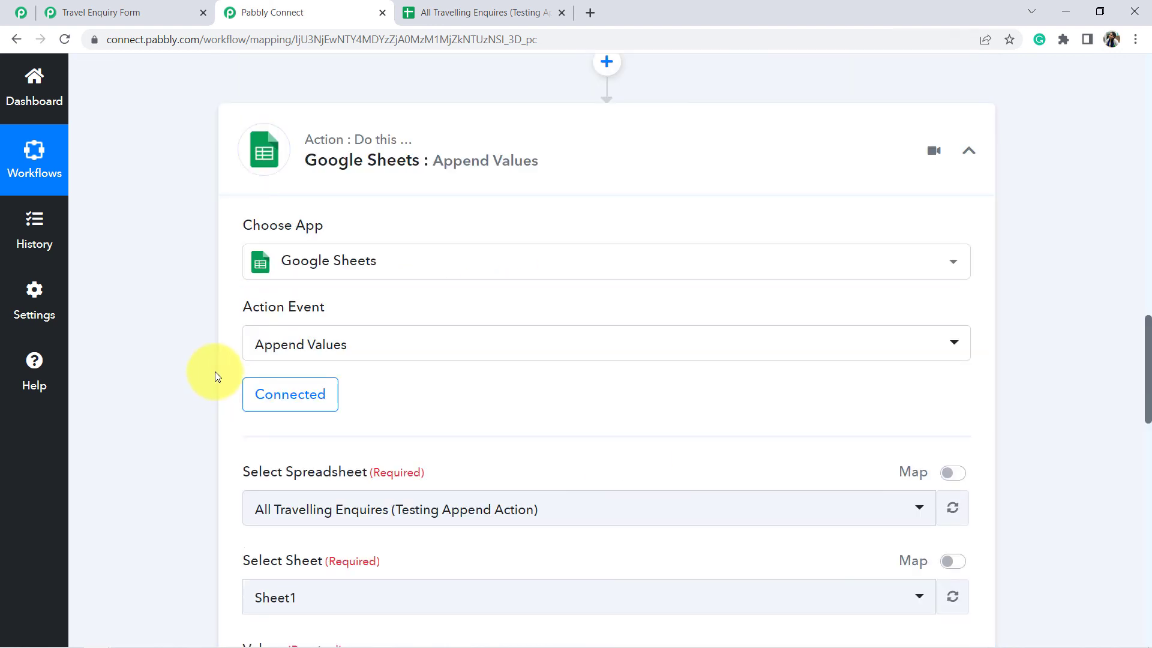
click(289, 355)
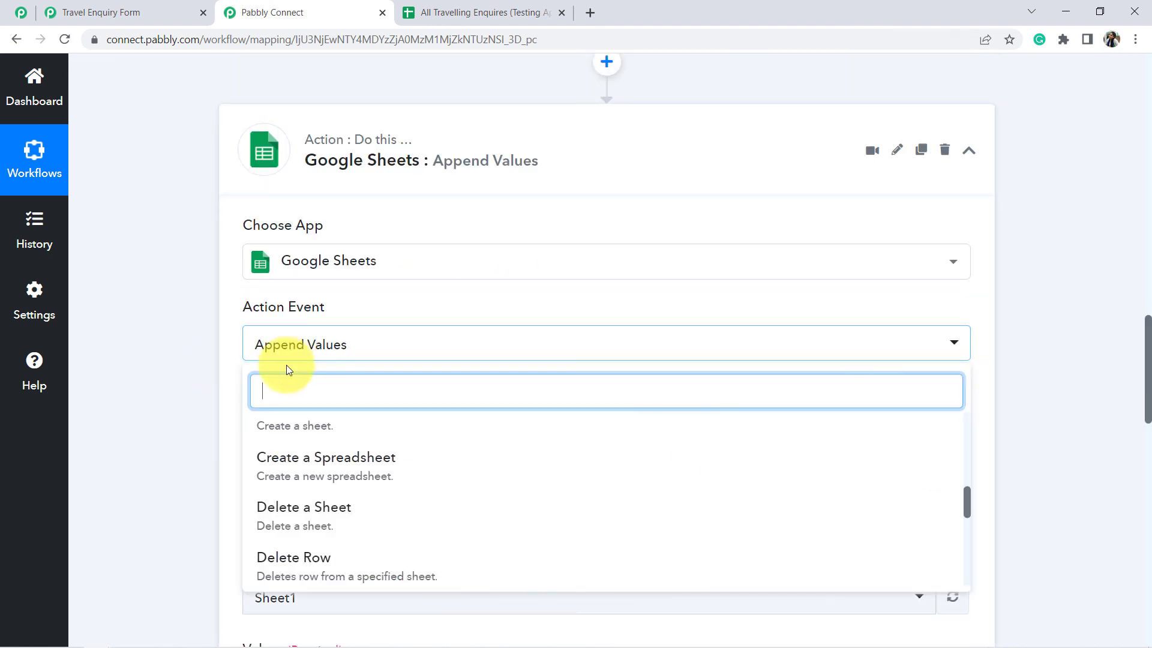
scroll(305, 474, up, 10)
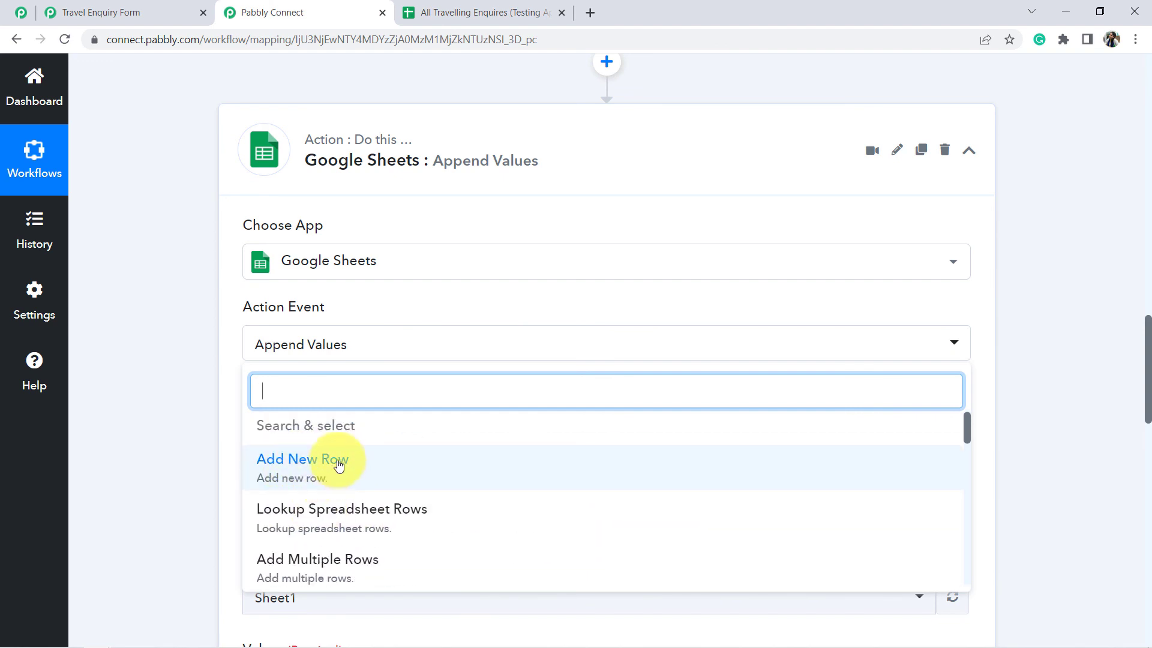
click(435, 12)
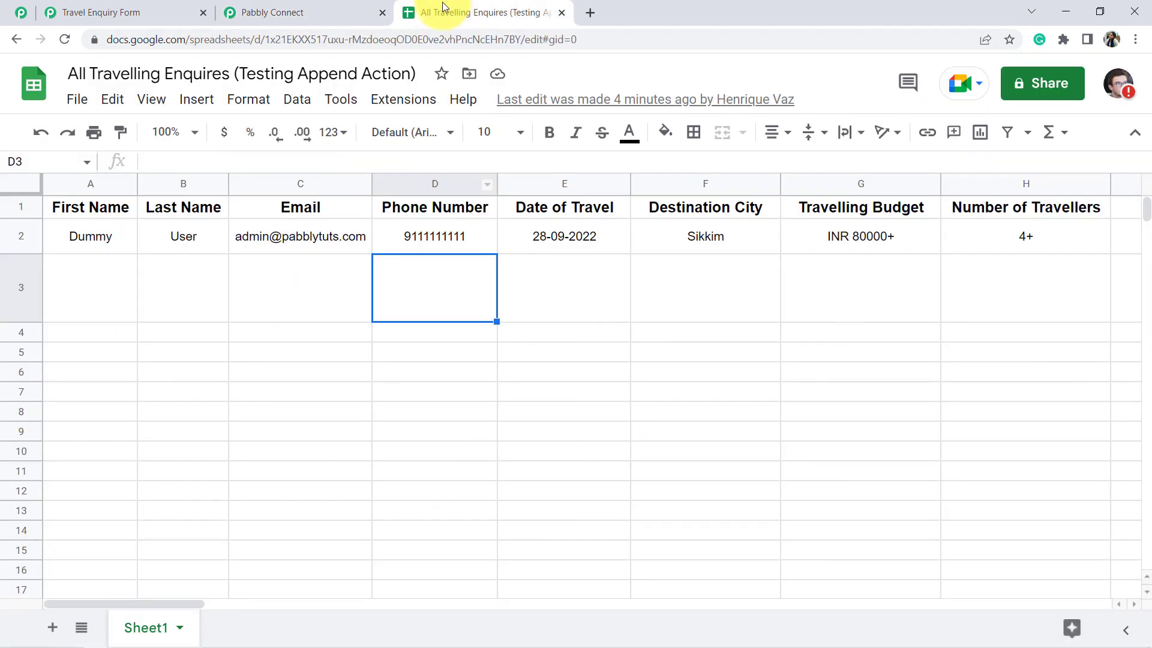
Step: Move along the empty row 3 below the test entry, out to column BA
click(617, 319)
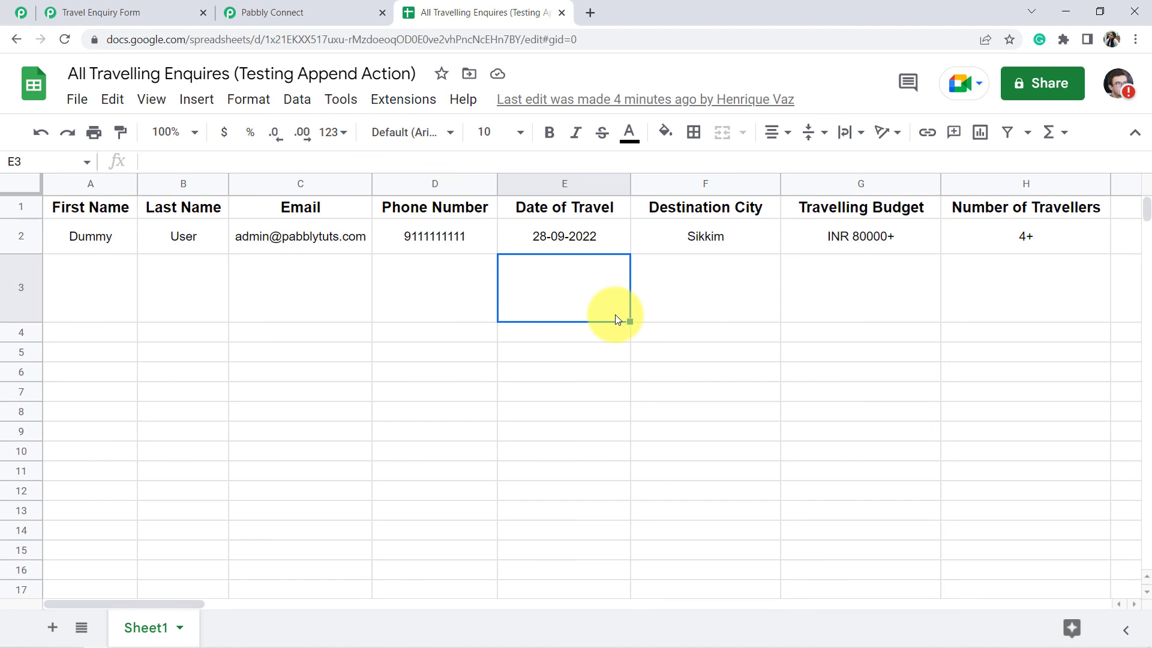
click(673, 312)
click(503, 307)
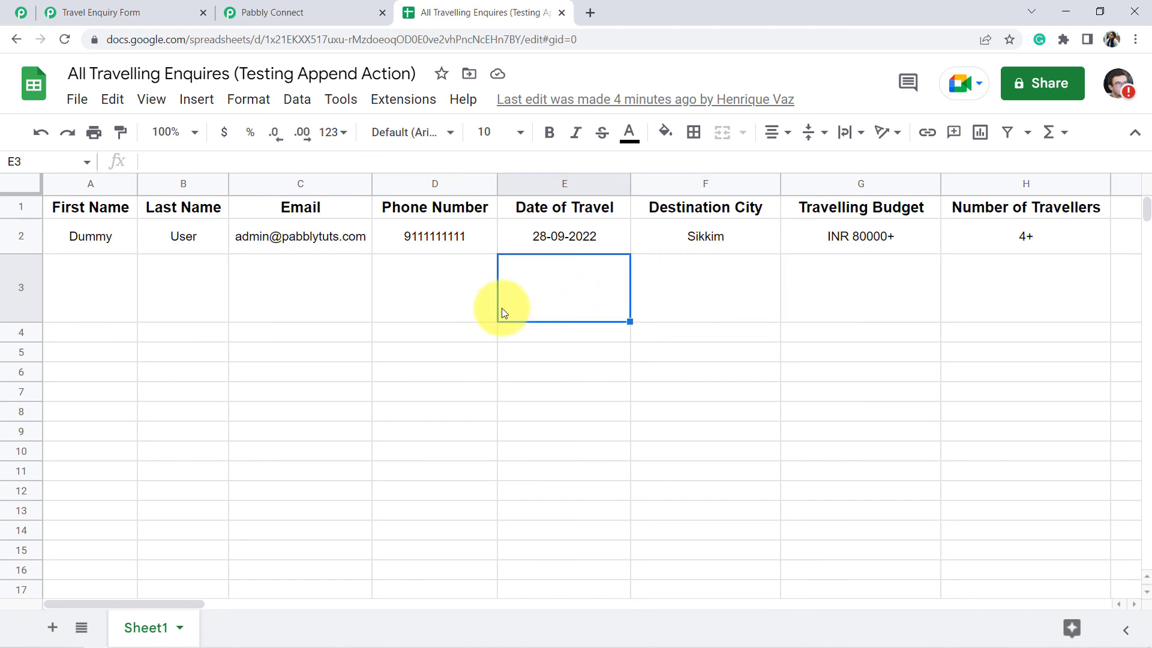
click(437, 313)
key(Right)
key(Right)
key(Right)
key(Right)
key(Right)
key(Right)
key(Right)
key(Right)
key(Right)
key(Right)
key(Right)
key(Right)
key(Right)
key(Right)
key(Right)
key(Right)
key(Right)
key(Right)
key(Right)
key(Right)
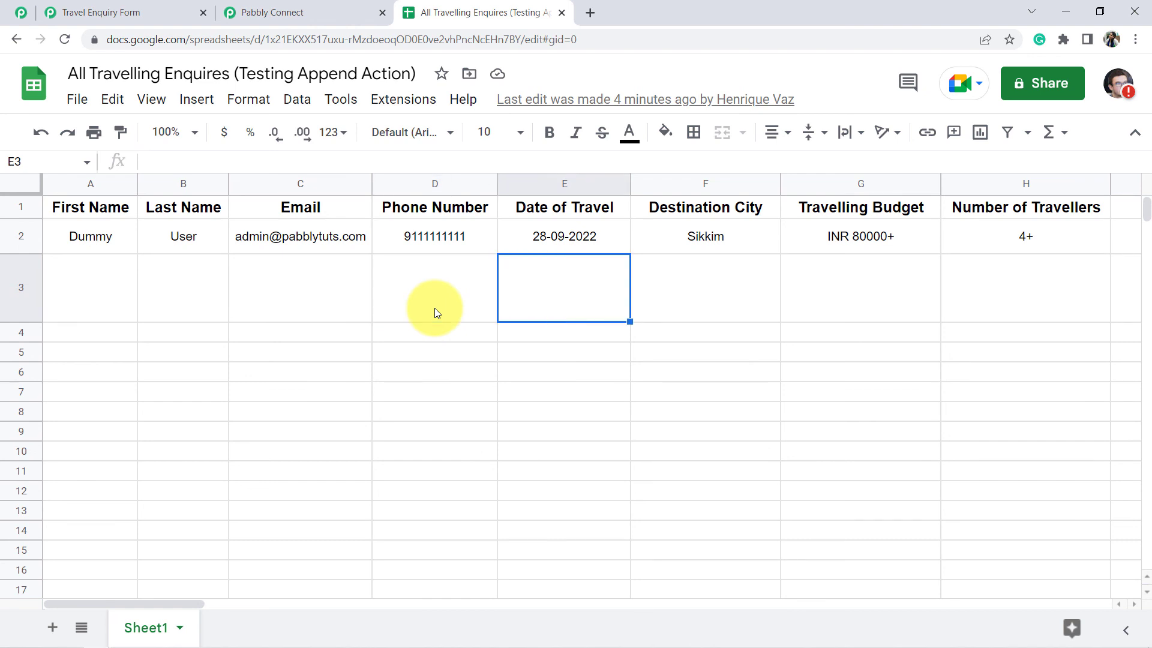
key(Right)
key(Right)
key(Right)
key(Right)
key(Right)
key(Right)
key(Right)
key(Right)
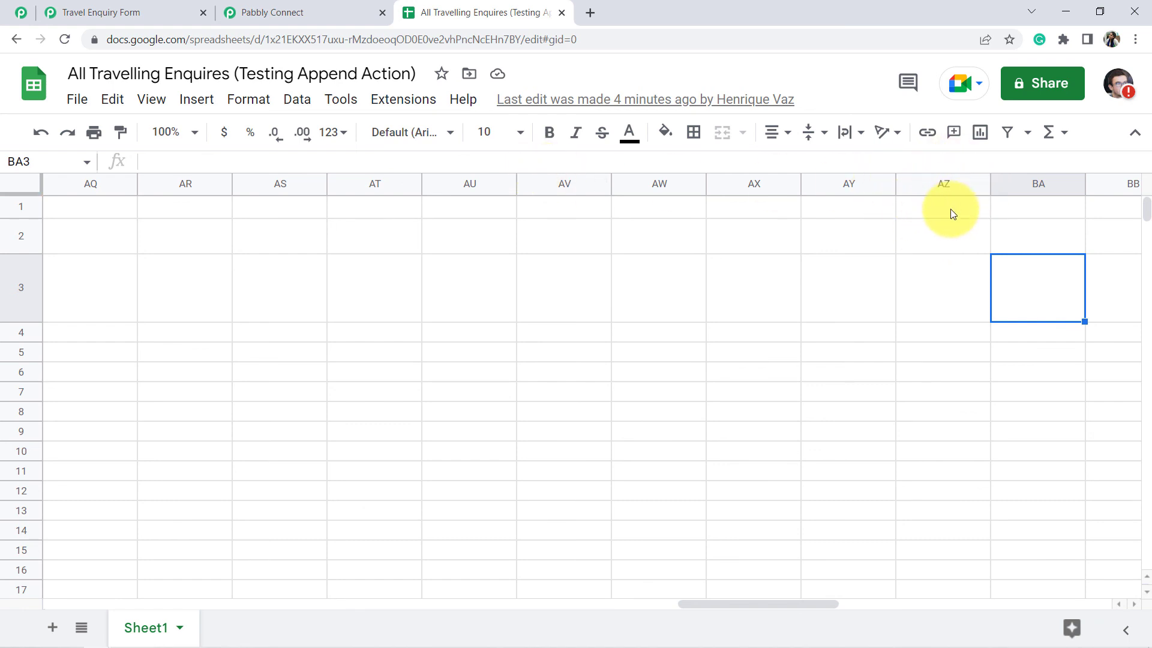
Step: Close the open Action Event list in the Pabbly Connect workflow
click(291, 12)
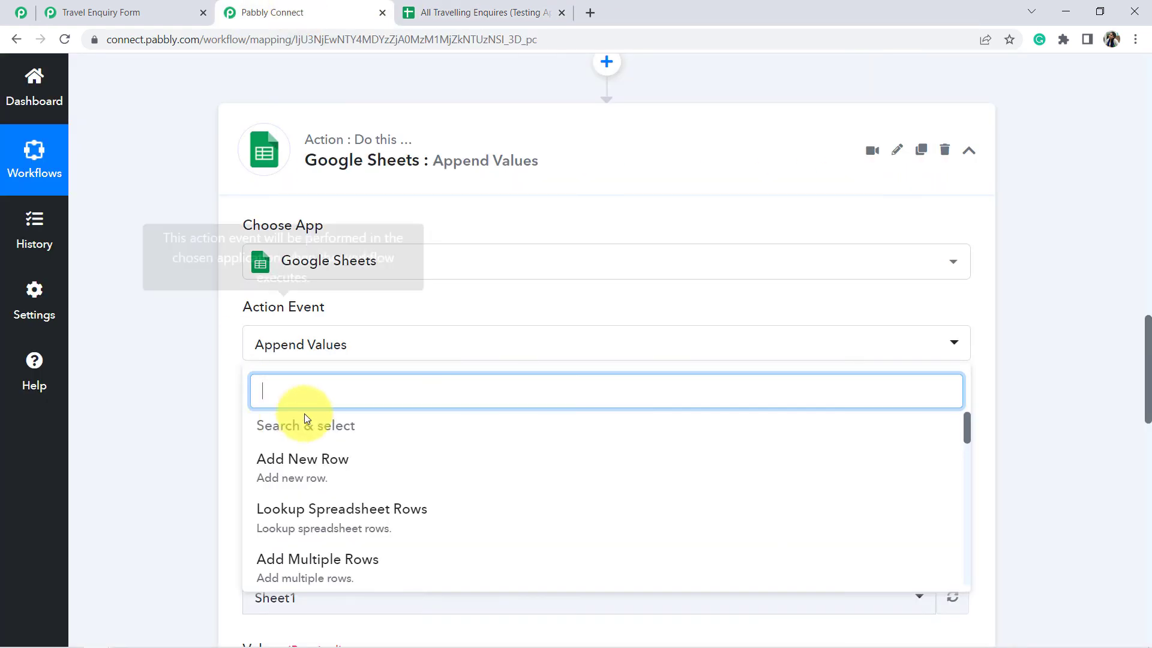
click(206, 359)
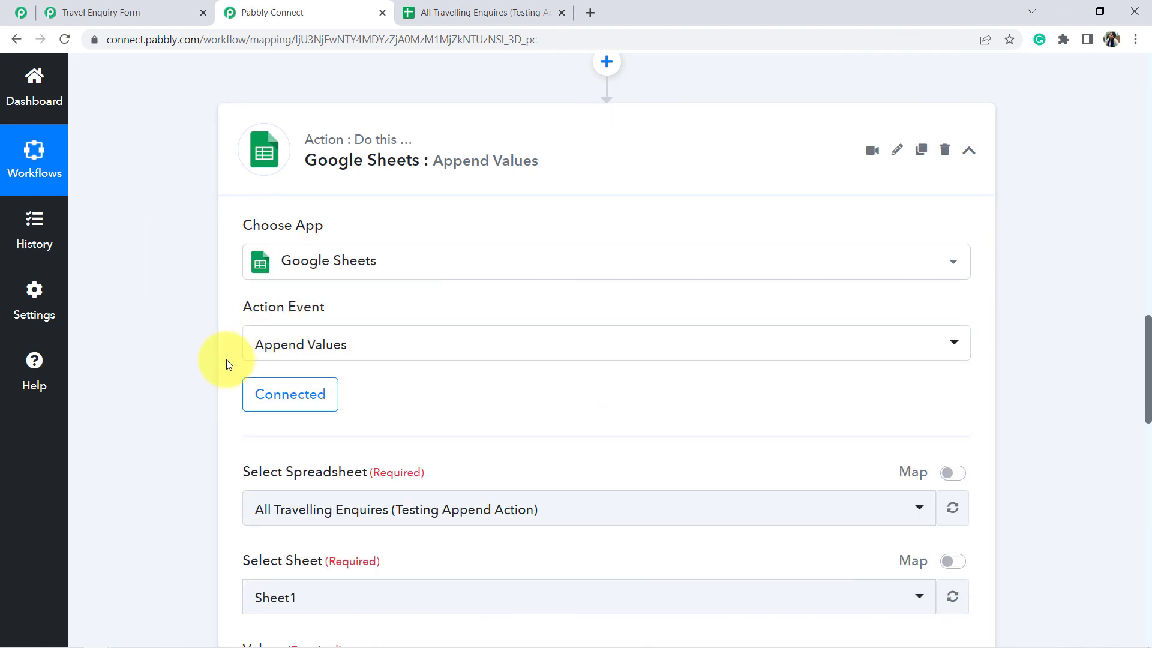
click(426, 12)
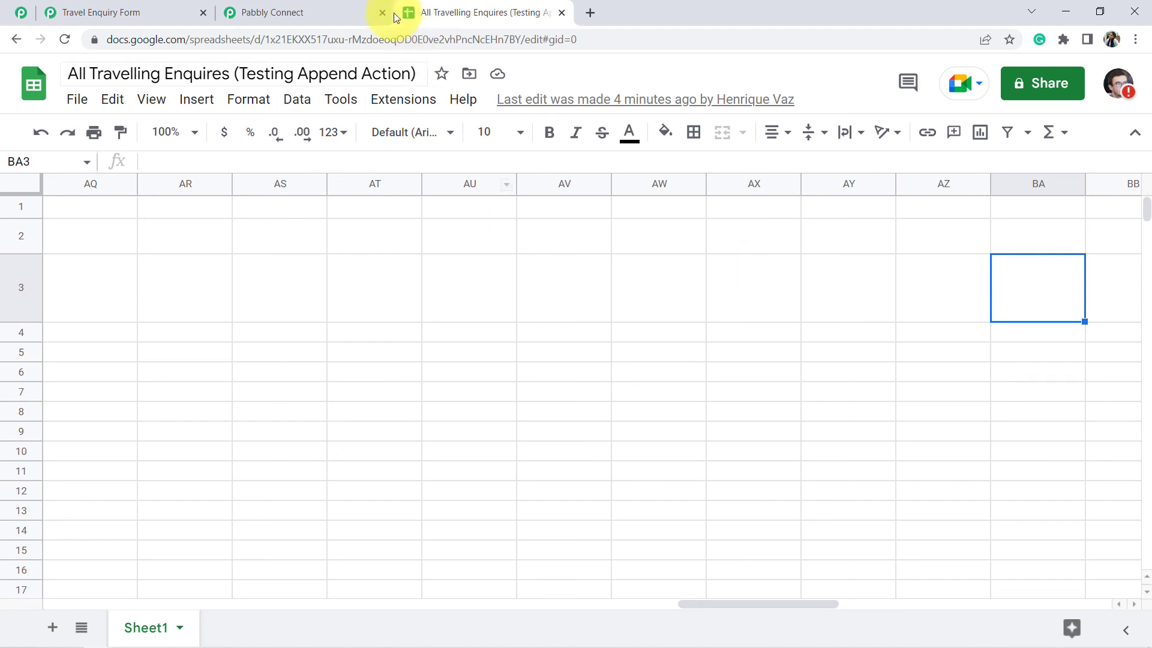
click(271, 12)
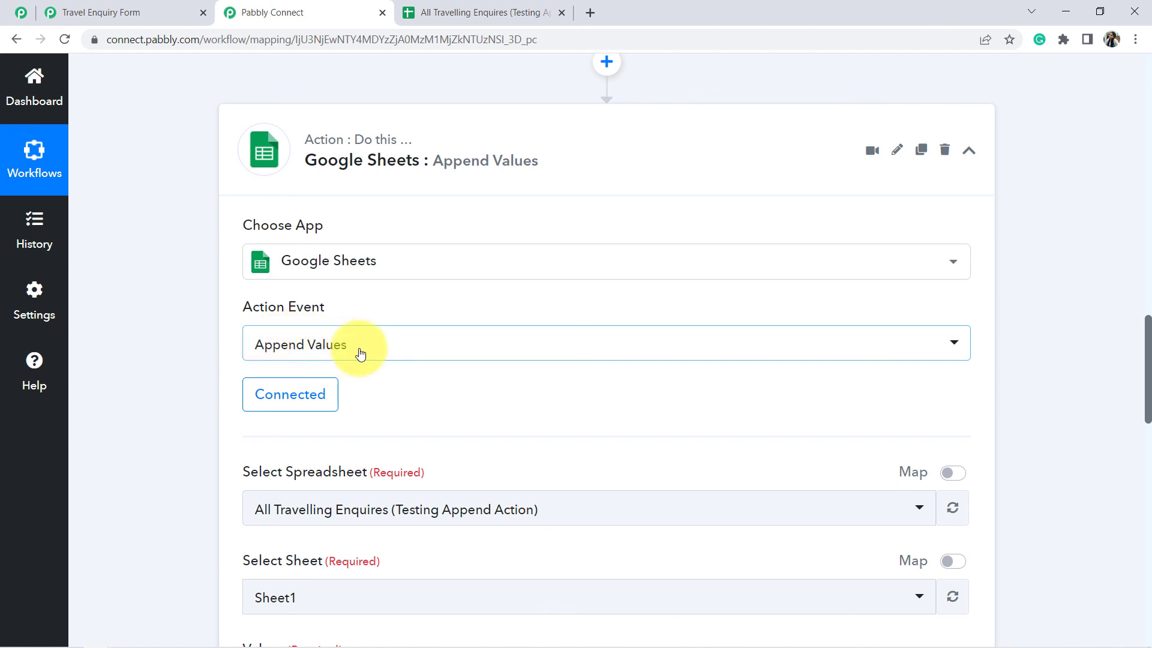
Step: Collapse the Append Values action and the Pabbly Form Builder trigger steps
click(350, 174)
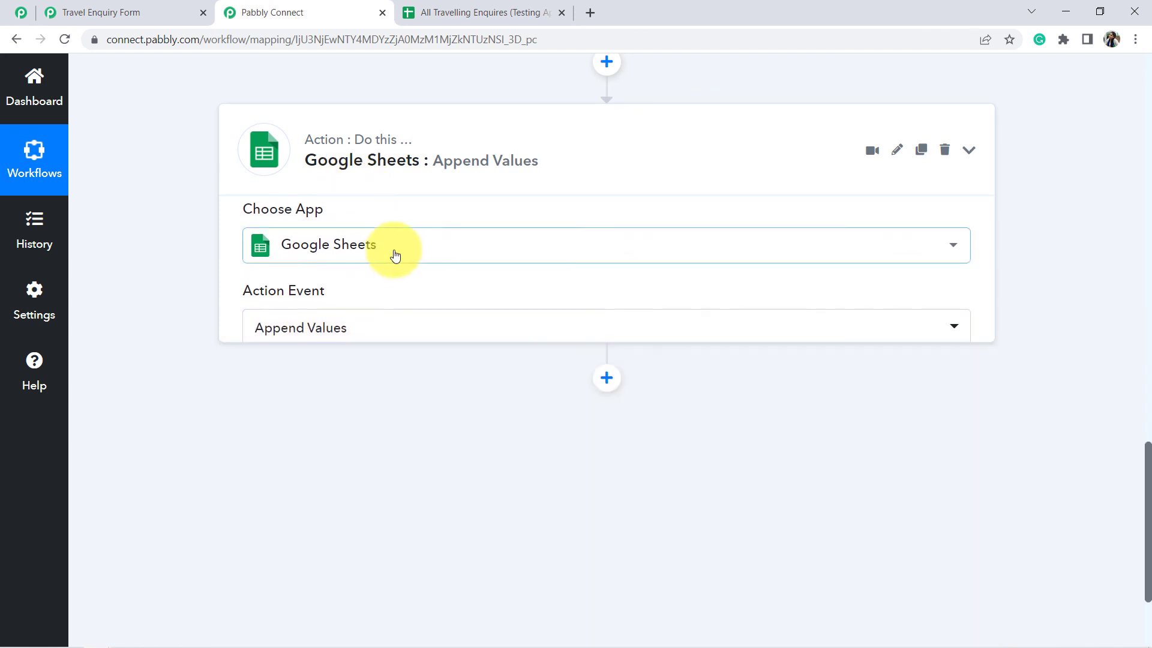
scroll(429, 282, up, 6)
scroll(447, 310, up, 10)
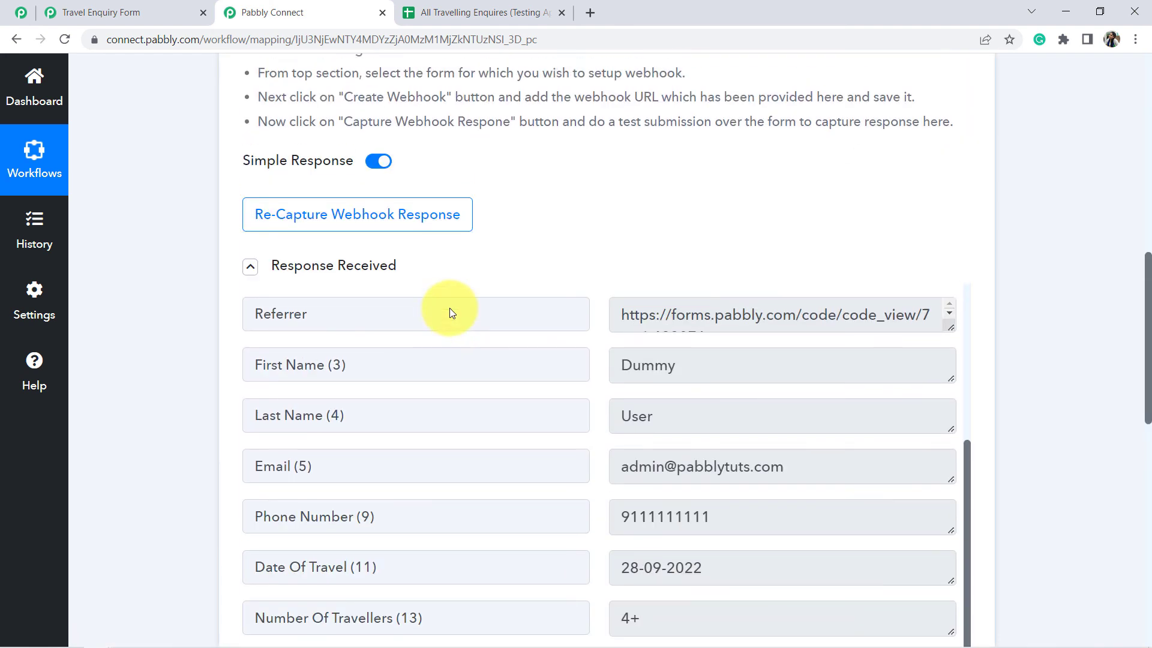
click(418, 247)
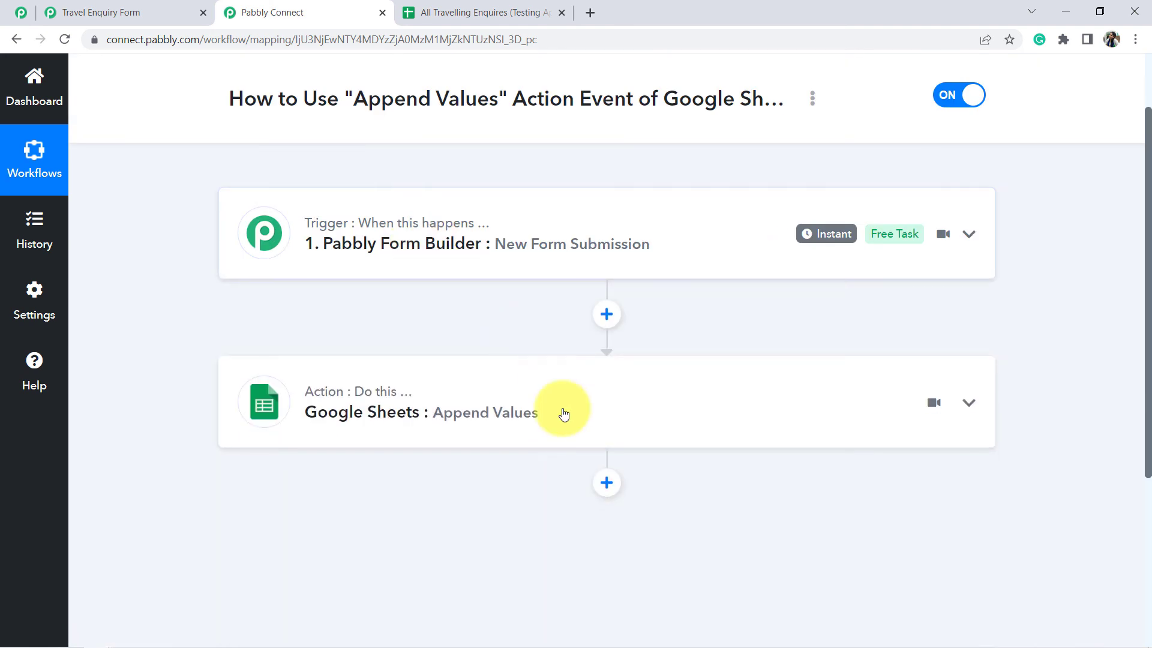